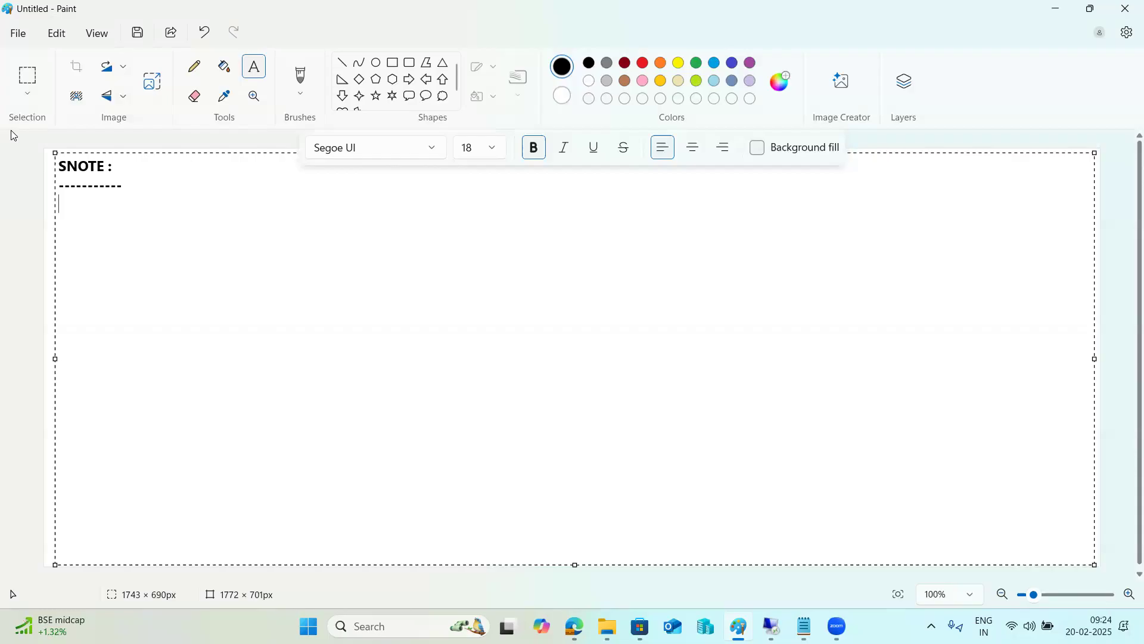
{"action": "type", "text": "SNOTE"}
{"action": "key", "text": "BackSpace"}
{"action": "key", "text": "BackSpace"}
{"action": "key", "text": "BackSpace"}
{"action": "key", "text": "BackSpace"}
{"action": "key", "text": "BackSpace"}
Switch to the SAP session on the remote server and open transaction ST22
{"action": "key", "text": "alt+Tab"}
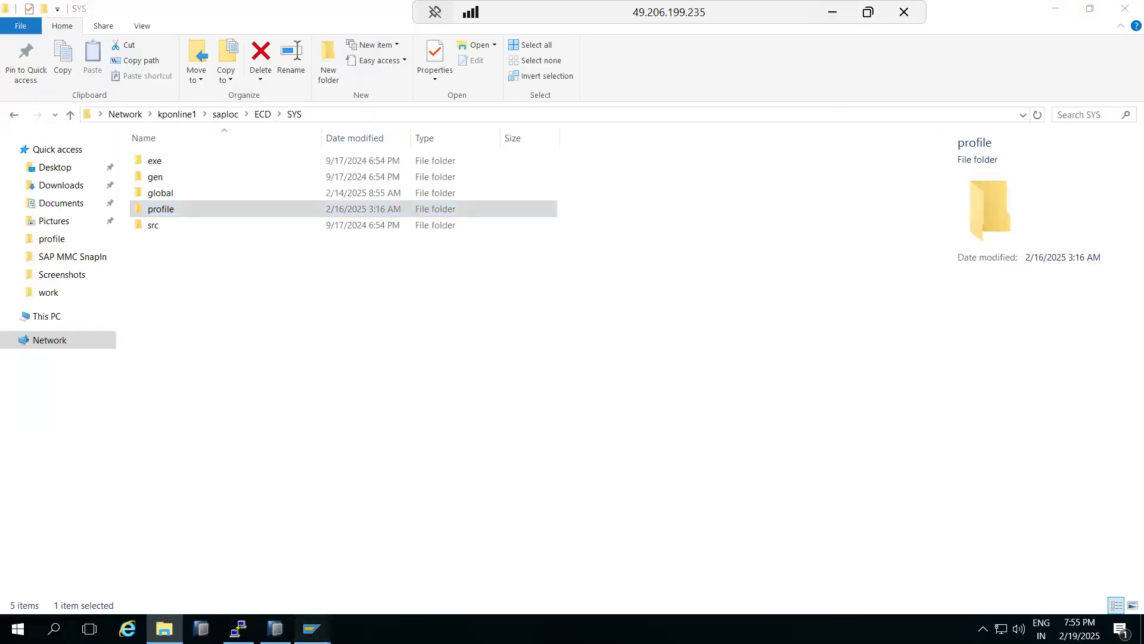
{"action": "left_click", "coordinate": [329, 551]}
{"action": "type", "text": "st224"}
{"action": "key", "text": "BackSpace"}
{"action": "key", "text": "Return"}
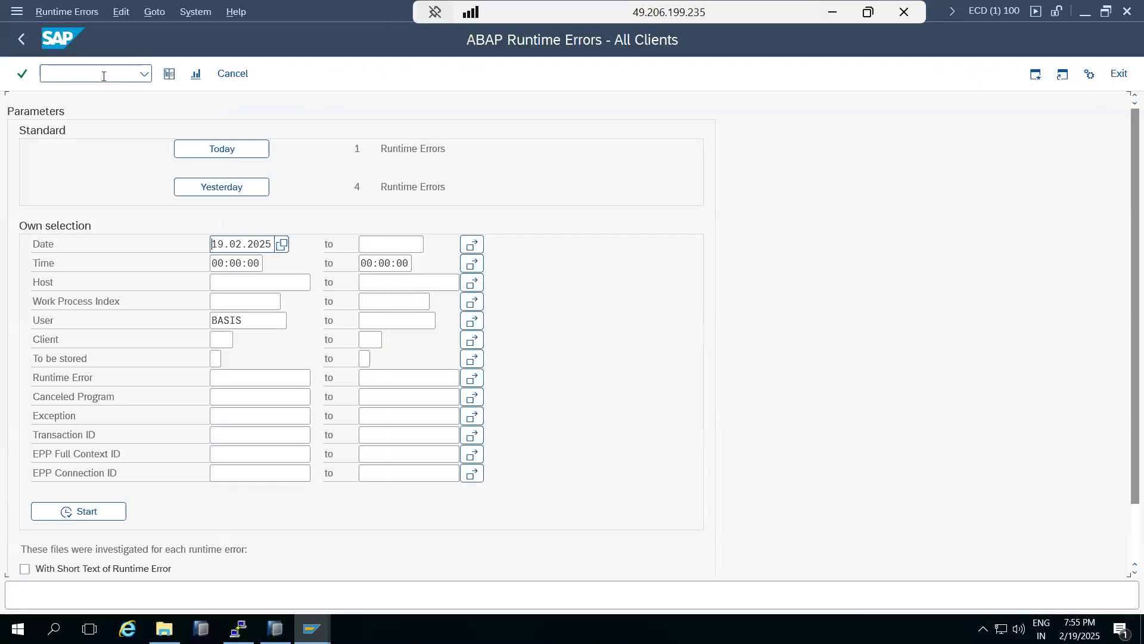
Open yesterday's MESSAGE_TYPE_X runtime error from 01:50:37 and read its short text and error analysis
{"action": "left_click", "coordinate": [220, 186]}
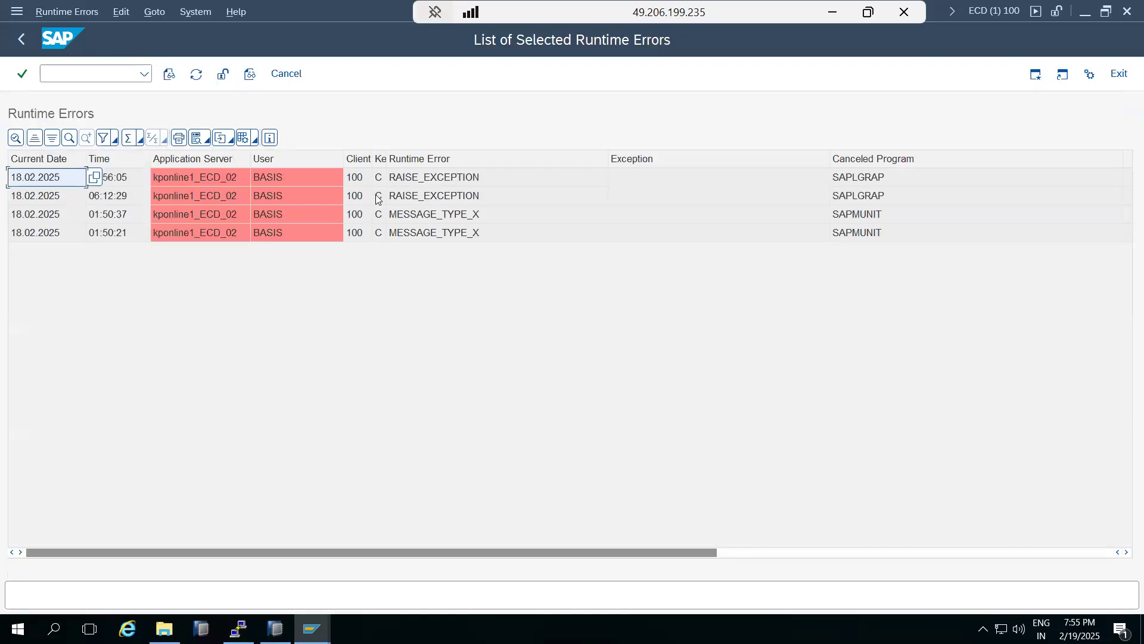
{"action": "double_click", "coordinate": [415, 216]}
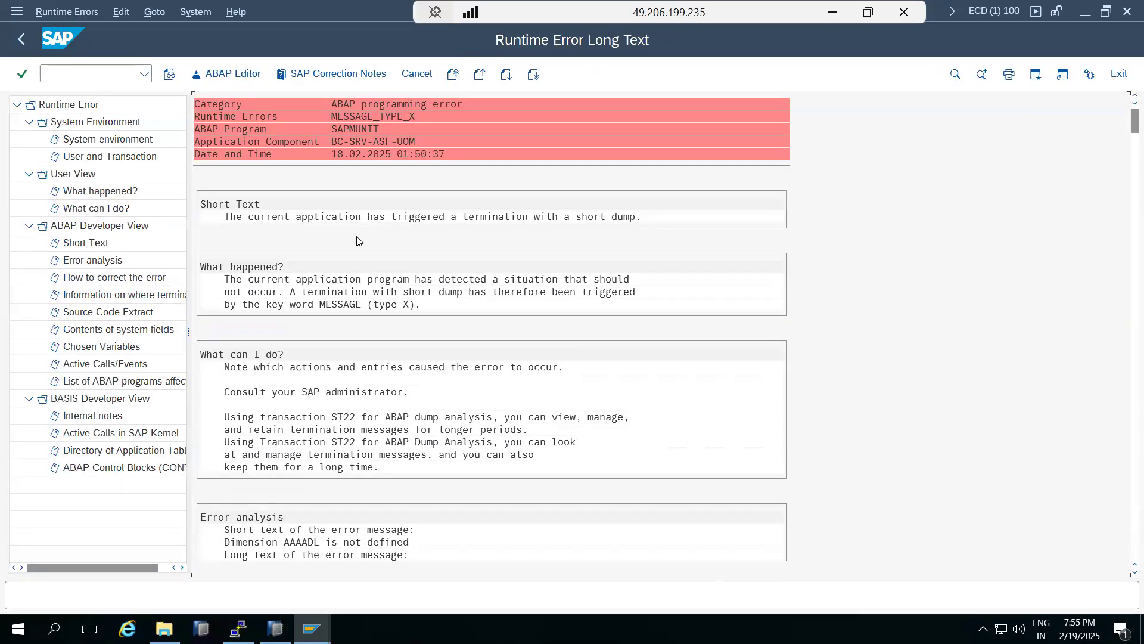
{"action": "scroll", "coordinate": [291, 505], "scroll_direction": "down", "scroll_amount": 1}
{"action": "scroll", "coordinate": [295, 547], "scroll_direction": "down", "scroll_amount": 1}
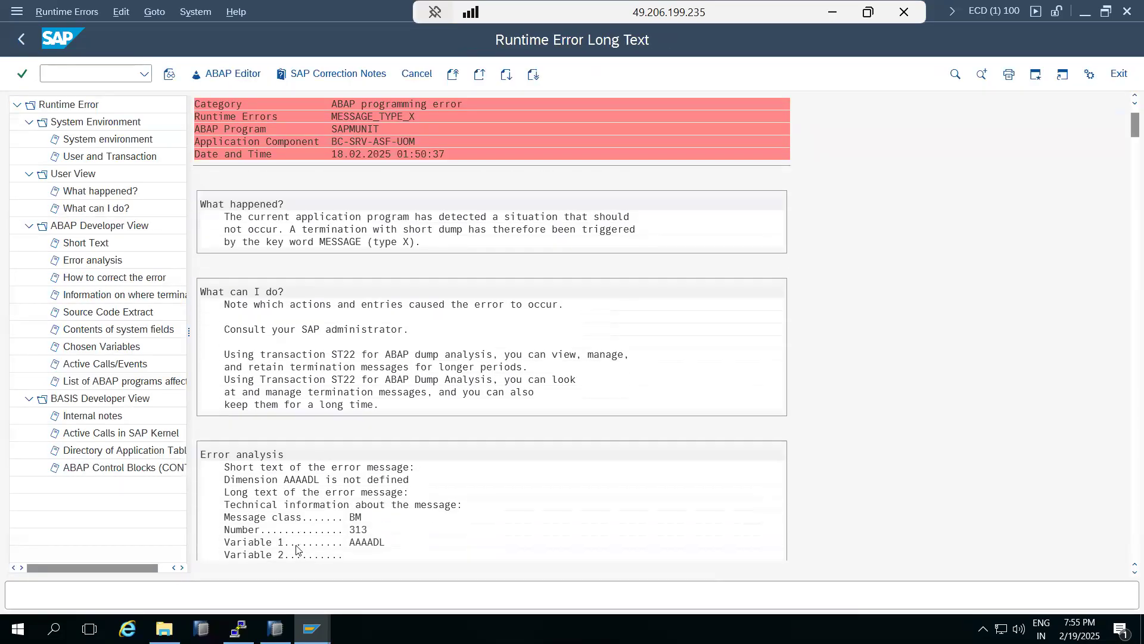
{"action": "scroll", "coordinate": [337, 471], "scroll_direction": "down", "scroll_amount": 1}
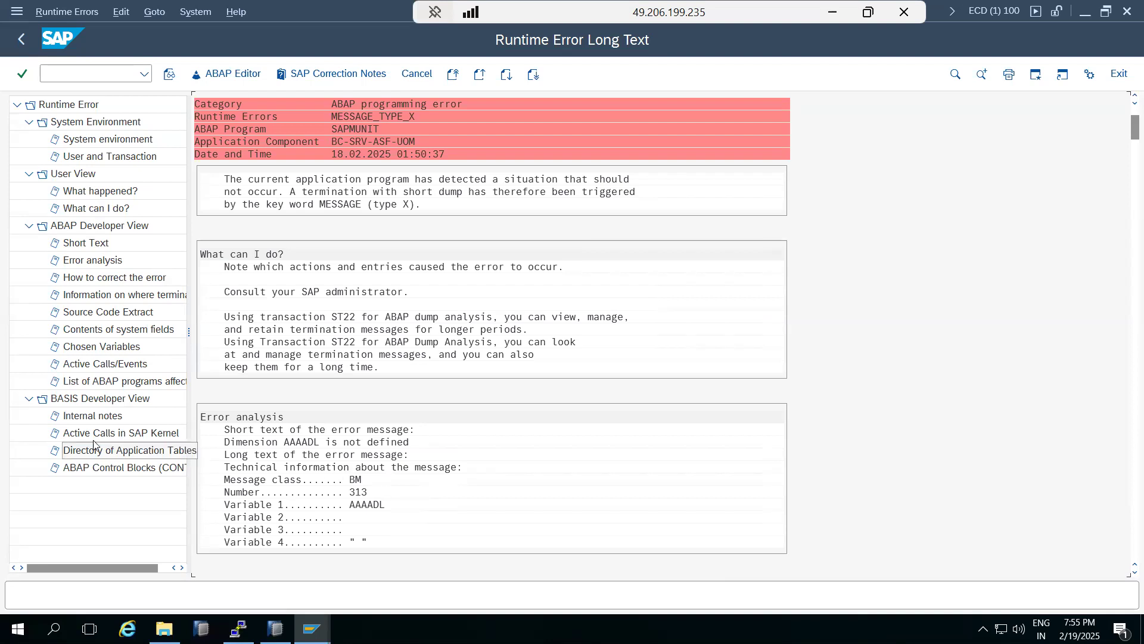
{"action": "scroll", "coordinate": [221, 188], "scroll_direction": "up", "scroll_amount": 1}
{"action": "scroll", "coordinate": [220, 186], "scroll_direction": "up", "scroll_amount": 2}
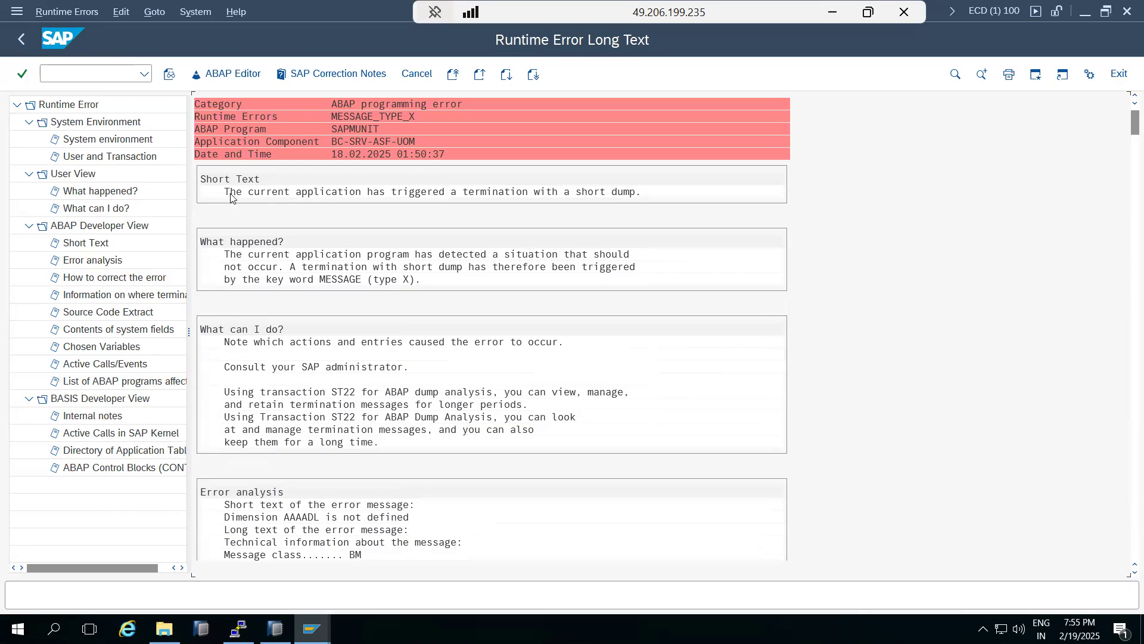
Go to the dump's User and Transaction section and copy the first paragraph of "Information on where terminated" with its heading
{"action": "left_click", "coordinate": [99, 159]}
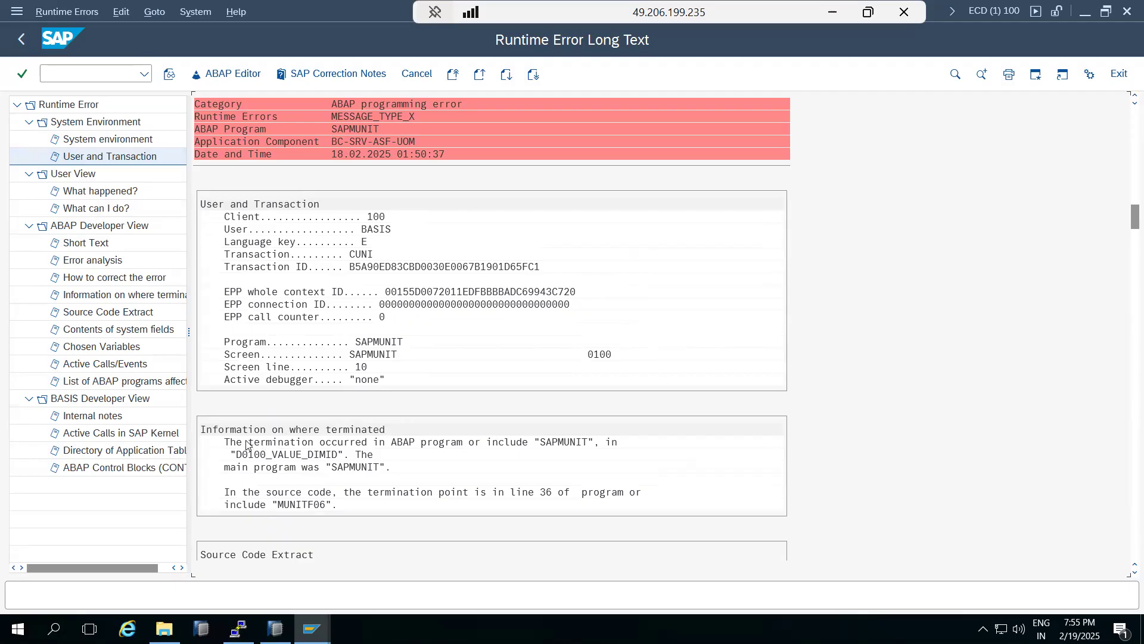
{"action": "left_click", "coordinate": [203, 429]}
{"action": "left_click_drag", "start_coordinate": [205, 427], "coordinate": [632, 470]}
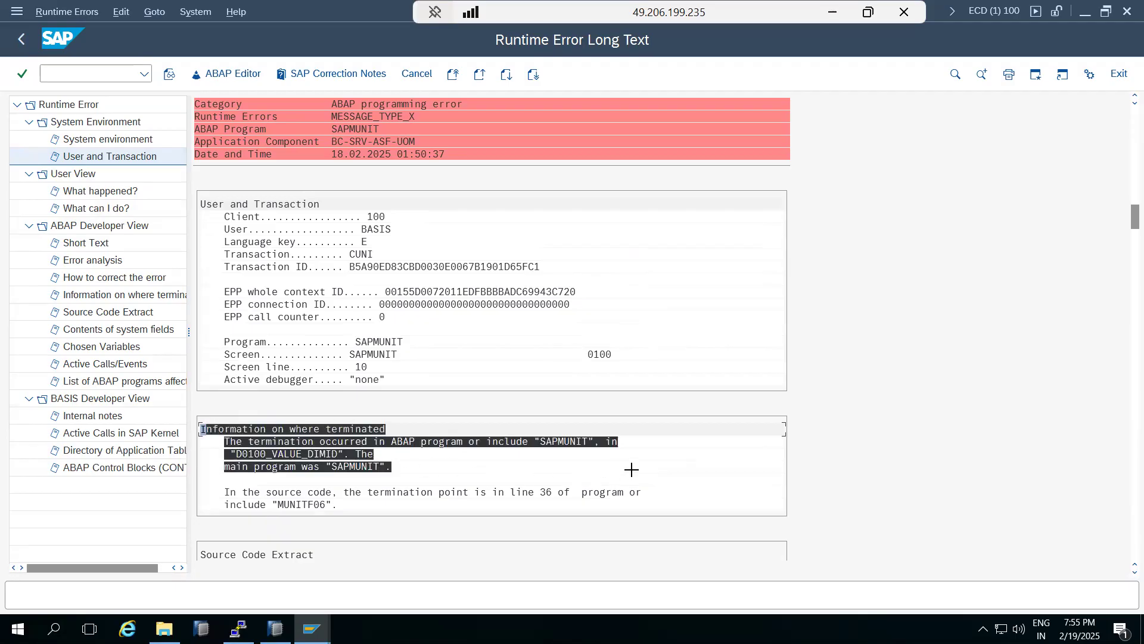
{"action": "key", "text": "ctrl+c"}
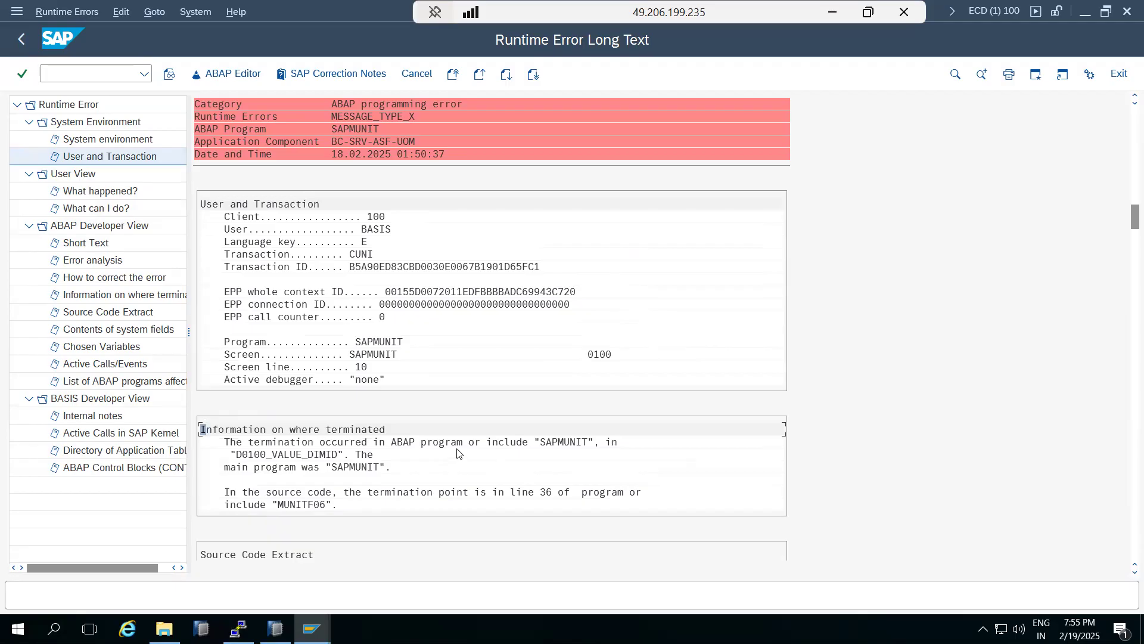
Switch to Microsoft Edge and search the web for the copied termination text in the new tab
{"action": "left_click", "coordinate": [831, 13]}
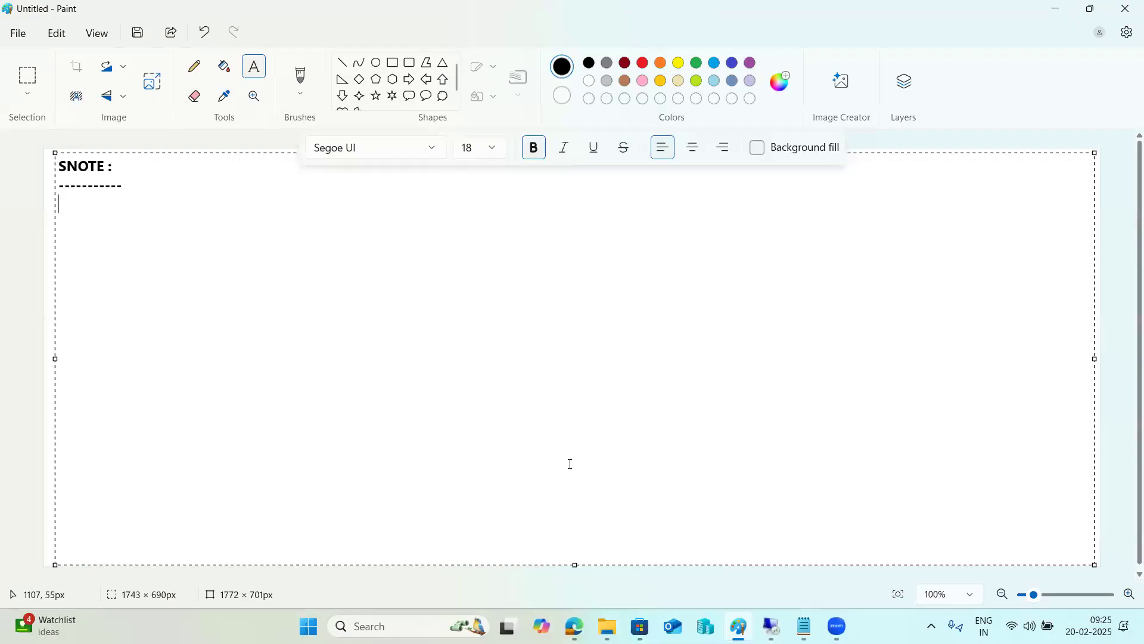
{"action": "mouse_move", "coordinate": [574, 625]}
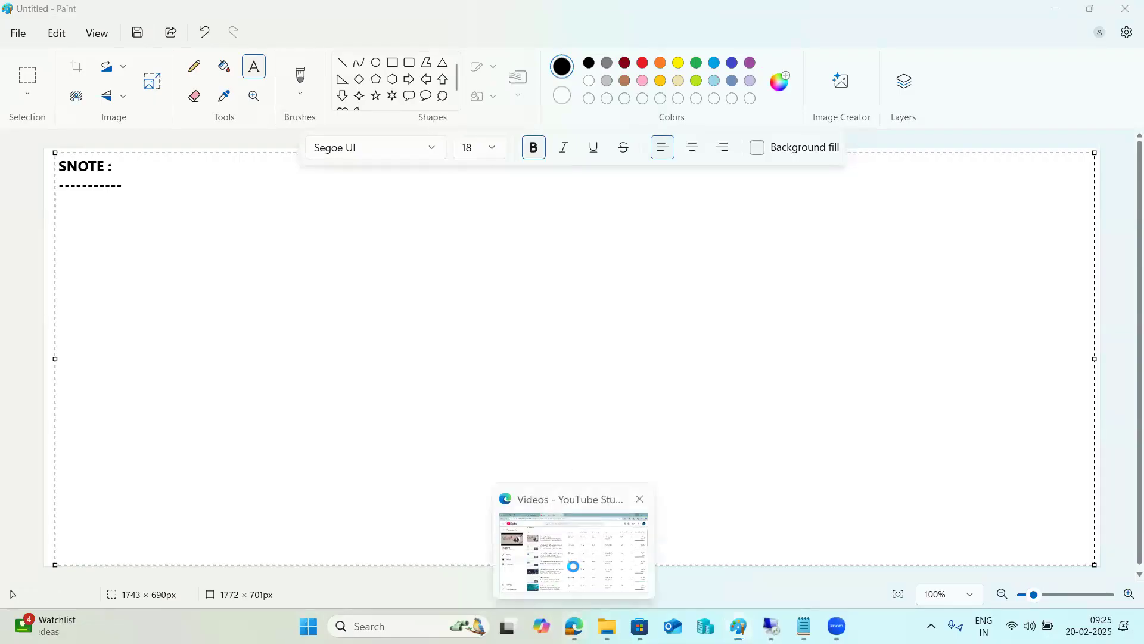
{"action": "left_click", "coordinate": [574, 590]}
{"action": "left_click", "coordinate": [508, 13]}
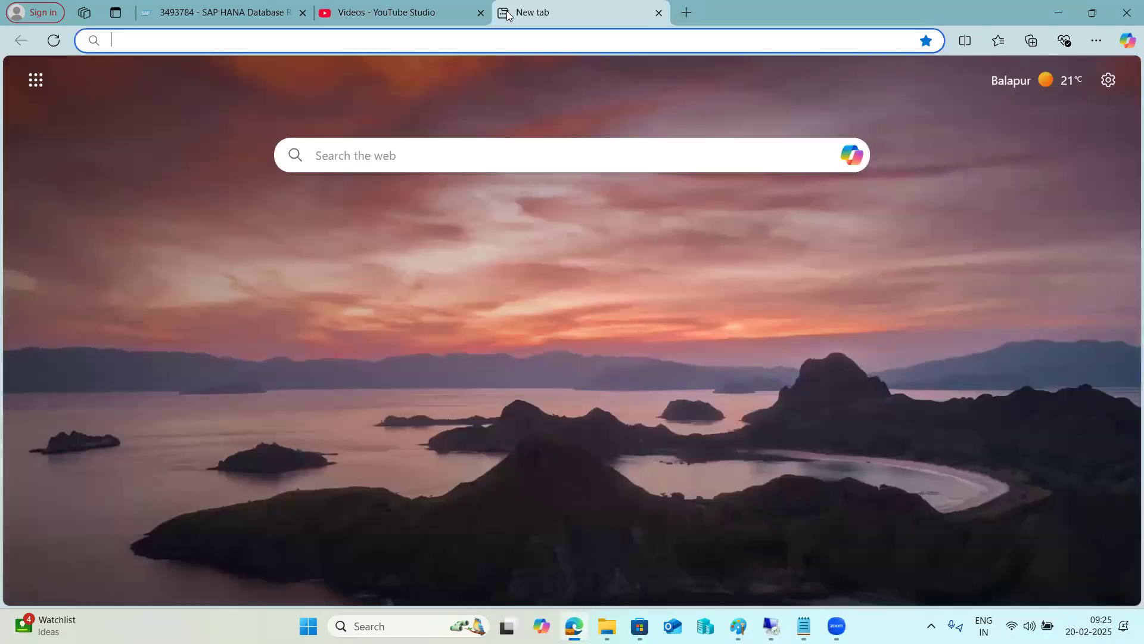
{"action": "key", "text": "ctrl+v"}
{"action": "key", "text": "Return"}
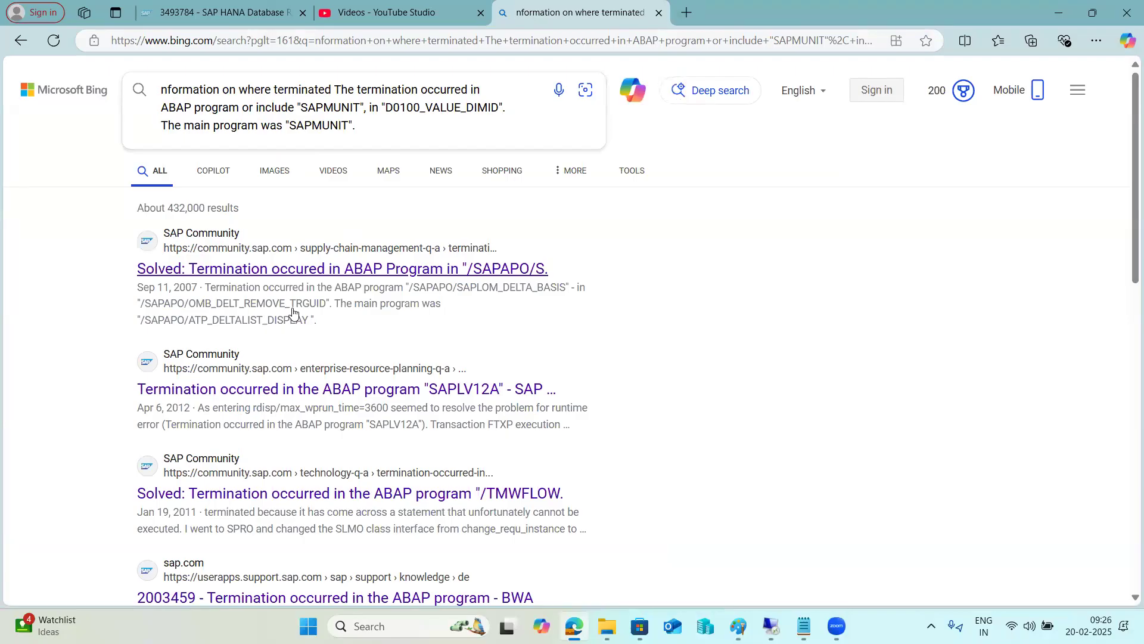
Open knowledge base article 2003459 from the search results and load its full version in SAP for Me, then return to the results
{"action": "scroll", "coordinate": [329, 540], "scroll_direction": "down", "scroll_amount": 2}
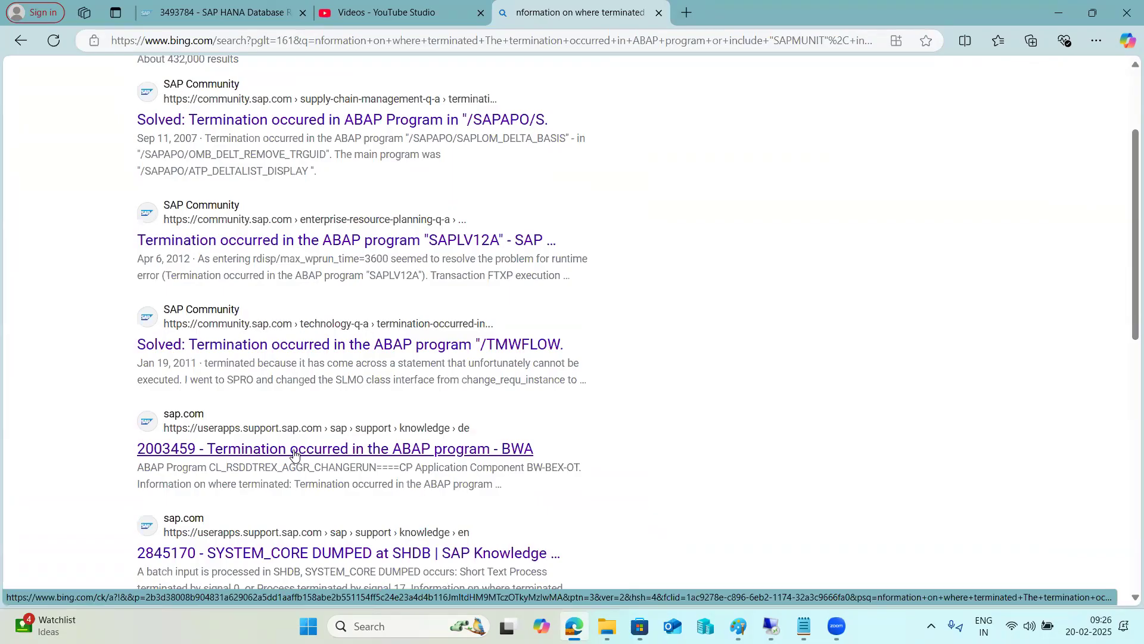
{"action": "left_click_drag", "start_coordinate": [136, 451], "coordinate": [258, 451]}
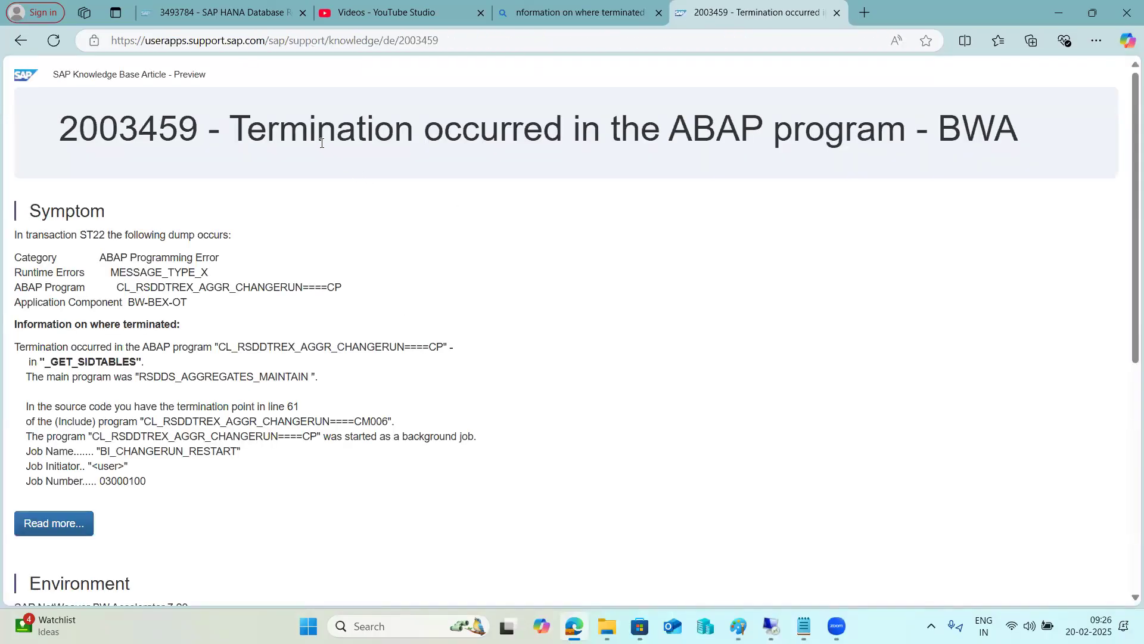
{"action": "left_click_drag", "start_coordinate": [337, 137], "coordinate": [907, 137]}
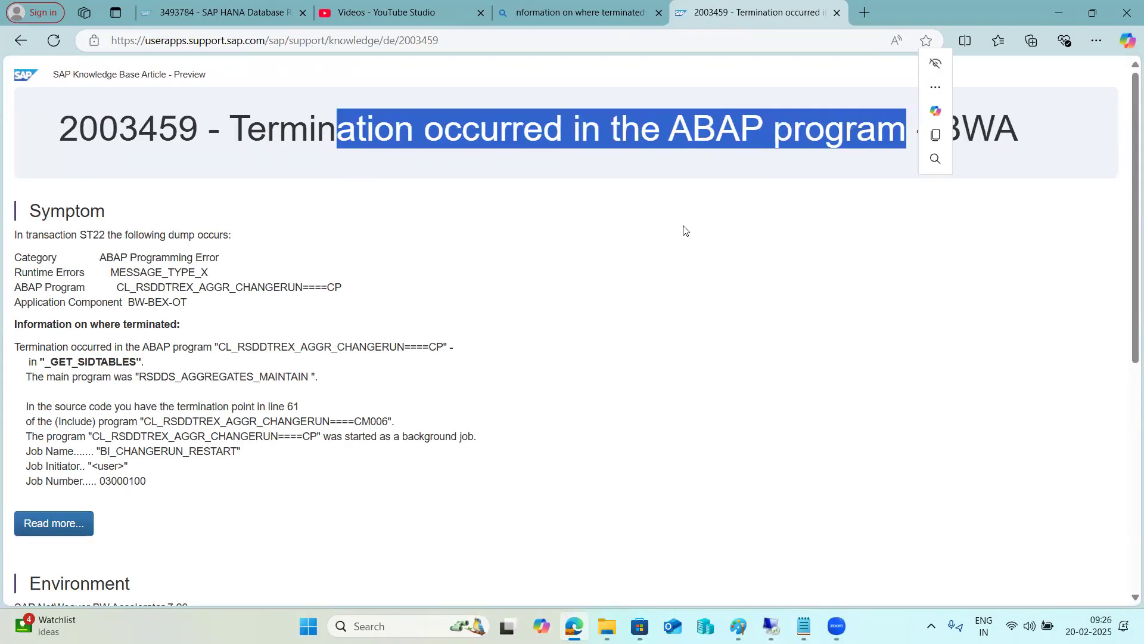
{"action": "left_click", "coordinate": [73, 519]}
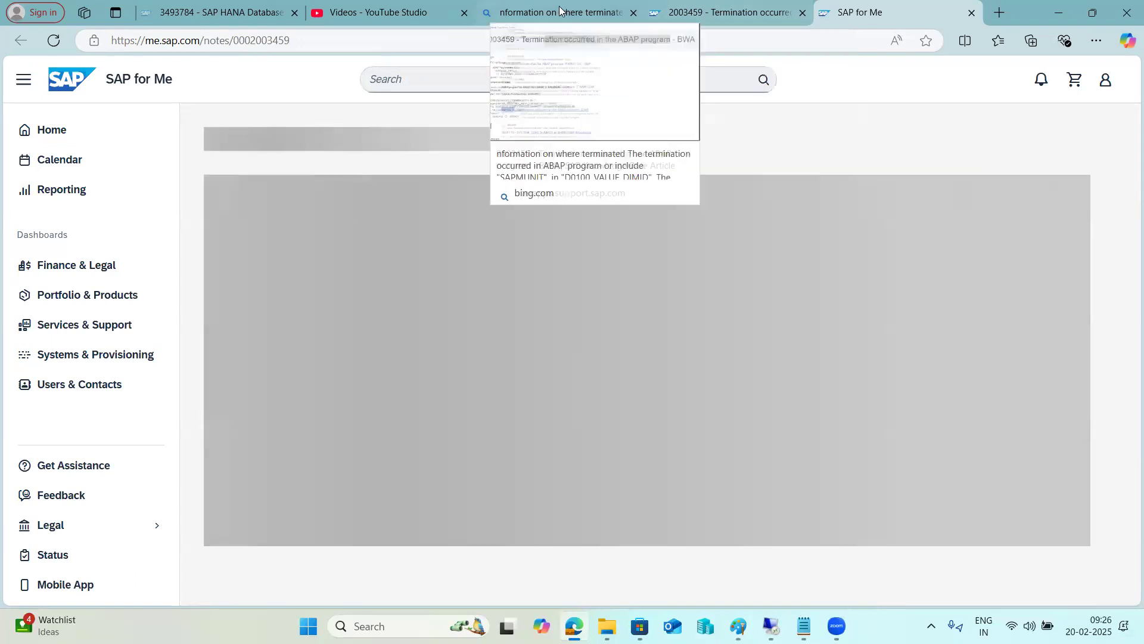
{"action": "left_click", "coordinate": [560, 12]}
{"action": "scroll", "coordinate": [326, 173], "scroll_direction": "up", "scroll_amount": 3}
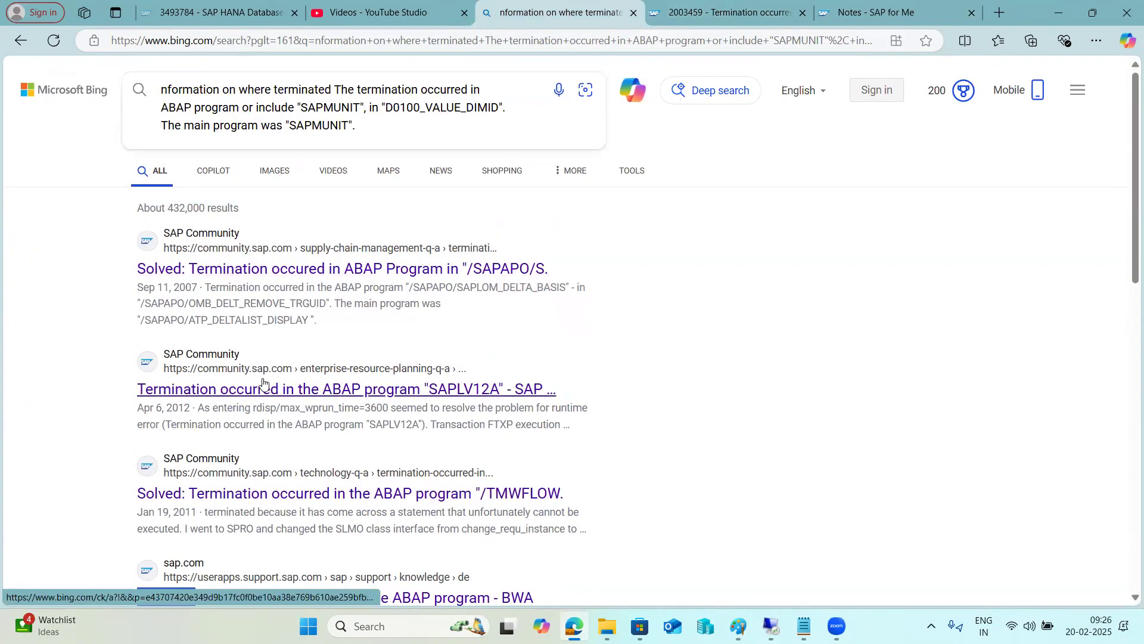
Switch back to the SAP session and view the installed software component versions from the system status
{"action": "mouse_move", "coordinate": [768, 623]}
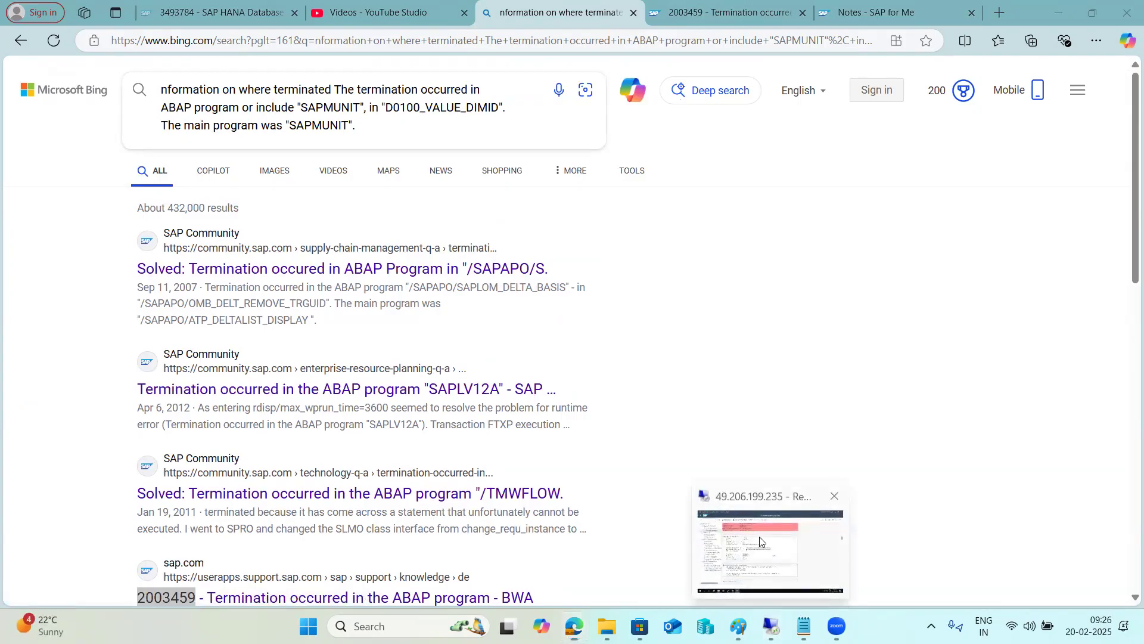
{"action": "left_click", "coordinate": [763, 540]}
{"action": "scroll", "coordinate": [295, 384], "scroll_direction": "up", "scroll_amount": 2}
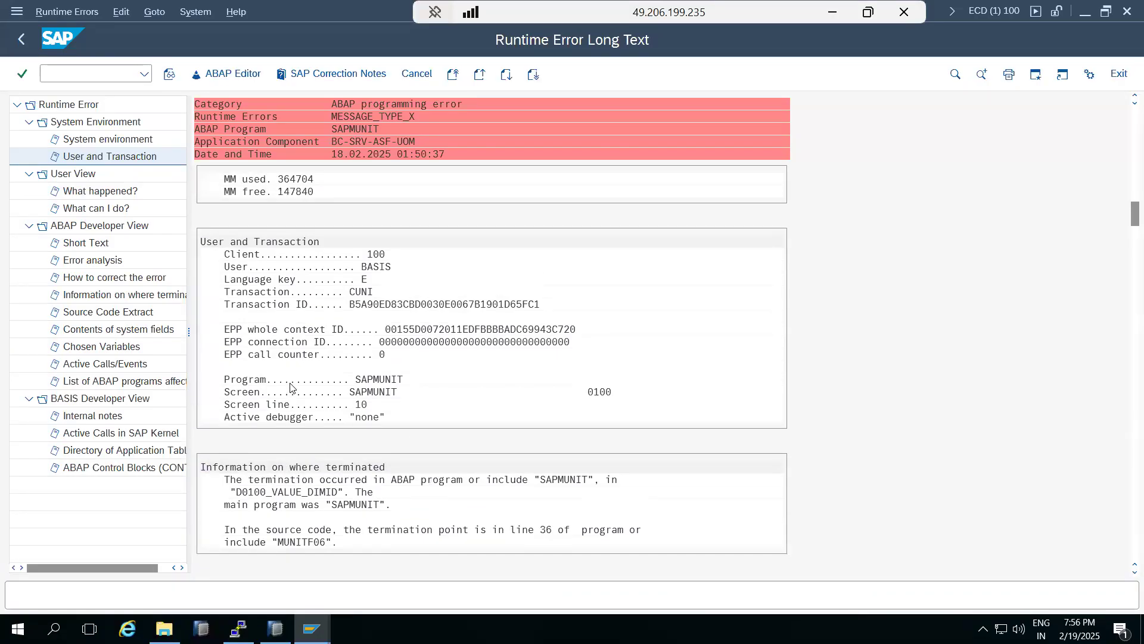
{"action": "scroll", "coordinate": [295, 385], "scroll_direction": "up", "scroll_amount": 4}
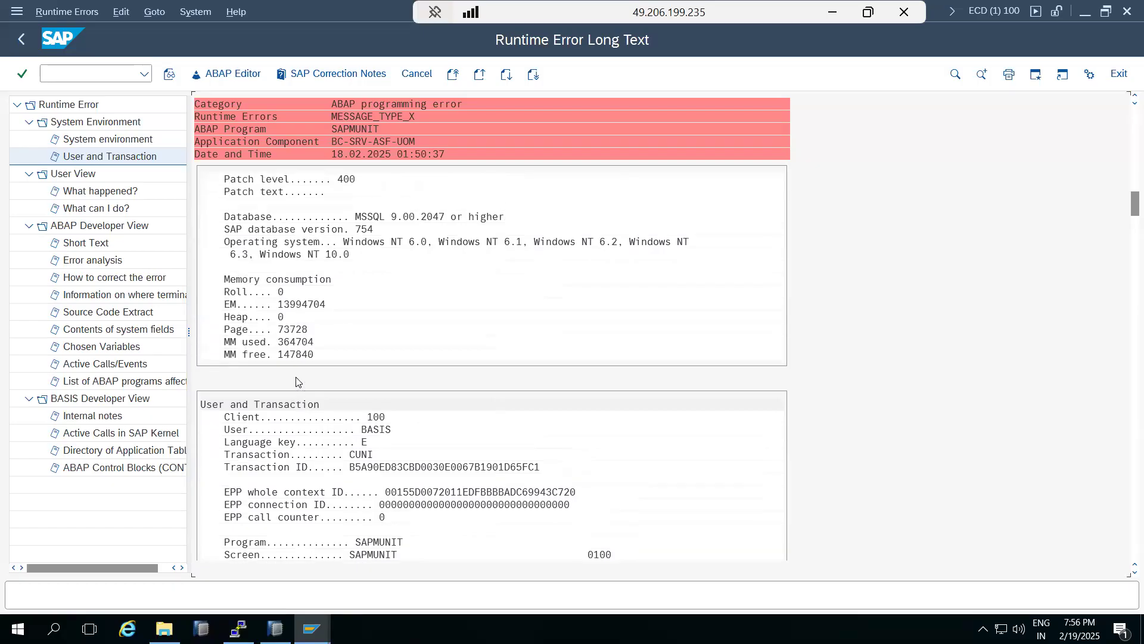
{"action": "left_click", "coordinate": [195, 11]}
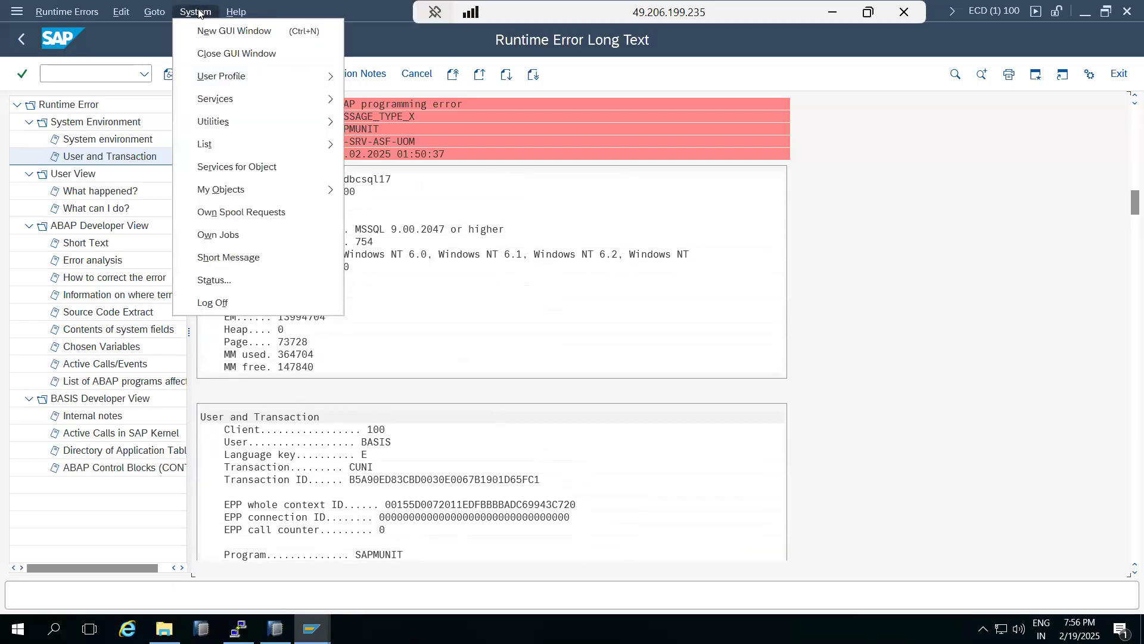
{"action": "left_click", "coordinate": [214, 281]}
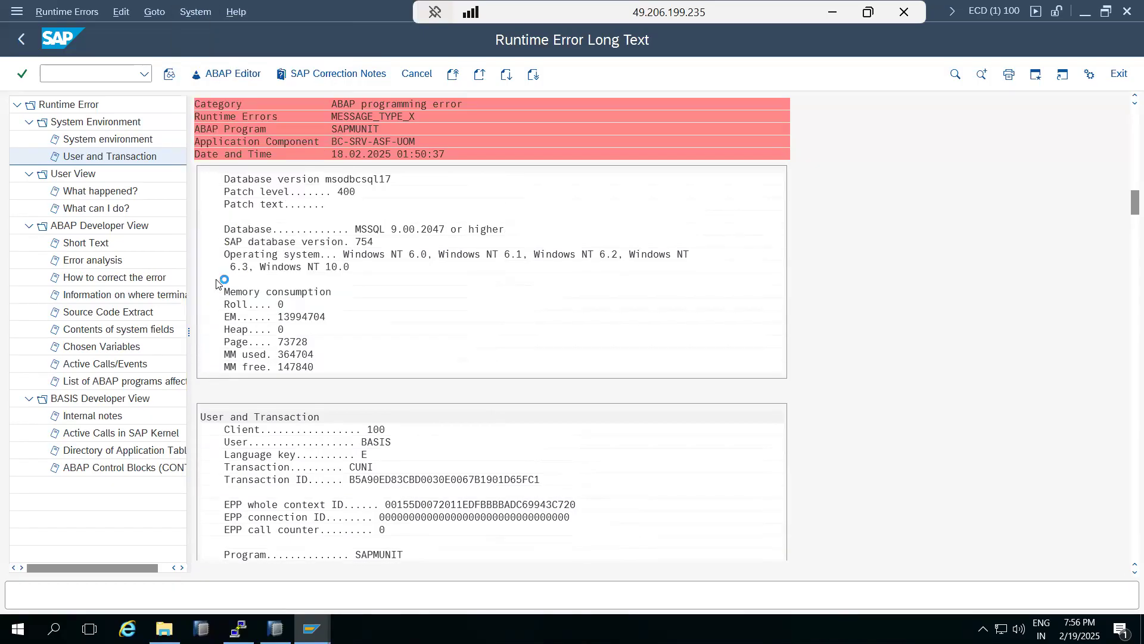
{"action": "left_click", "coordinate": [455, 327]}
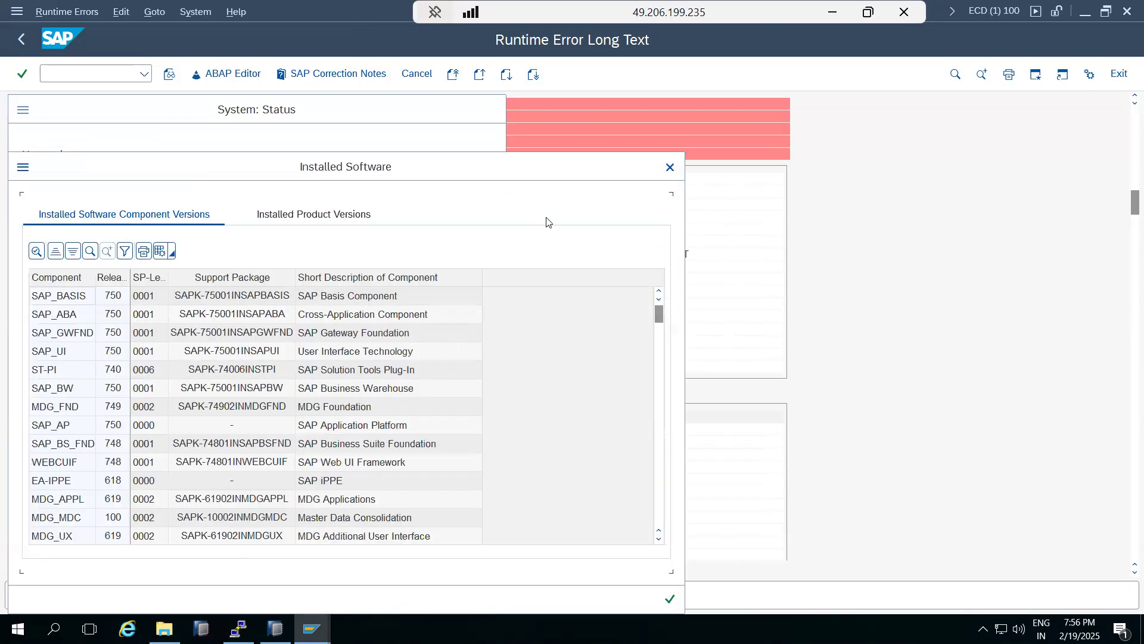
{"action": "left_click", "coordinate": [675, 168]}
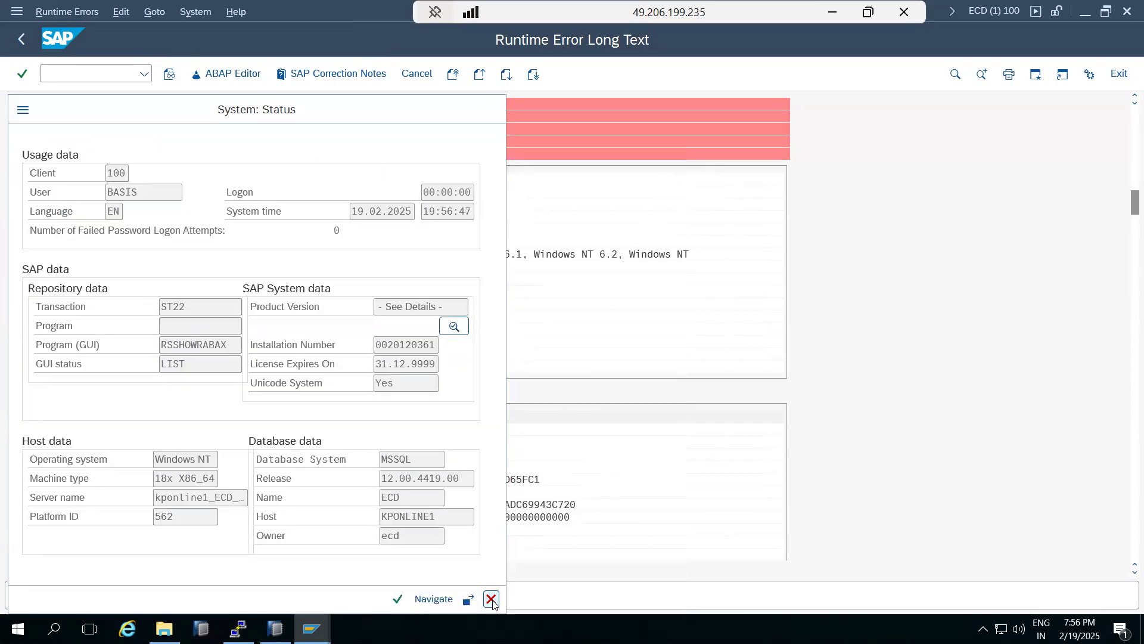
{"action": "left_click", "coordinate": [493, 600]}
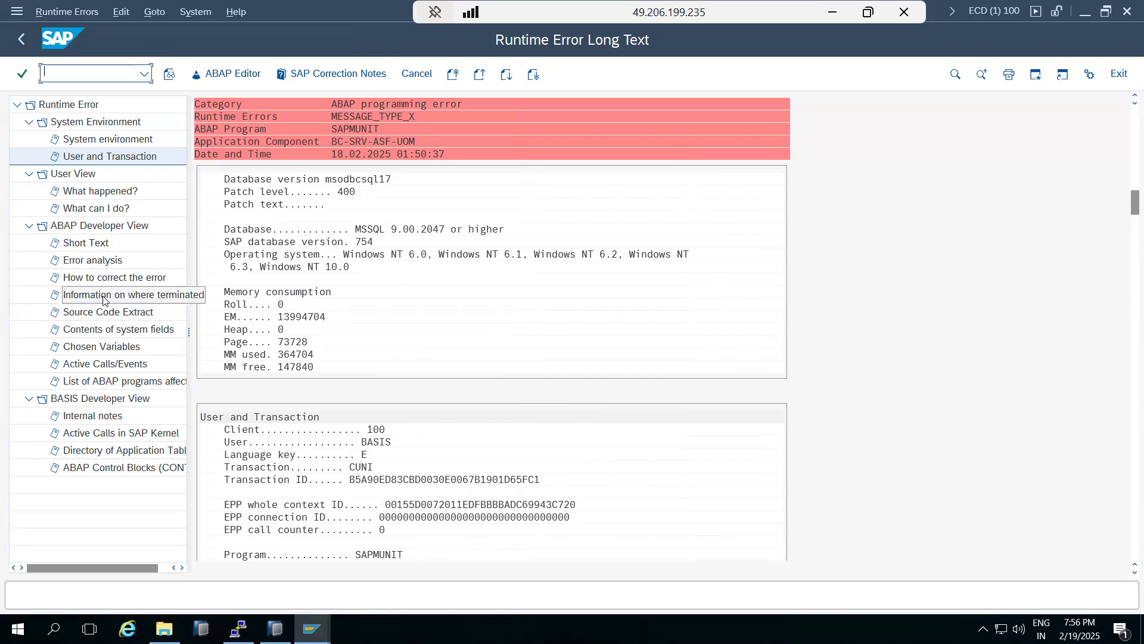
Return to the browser and examine the symptom, environment, reason and solution sections of SAP note 2003459
{"action": "left_click", "coordinate": [829, 12]}
{"action": "left_click", "coordinate": [833, 14]}
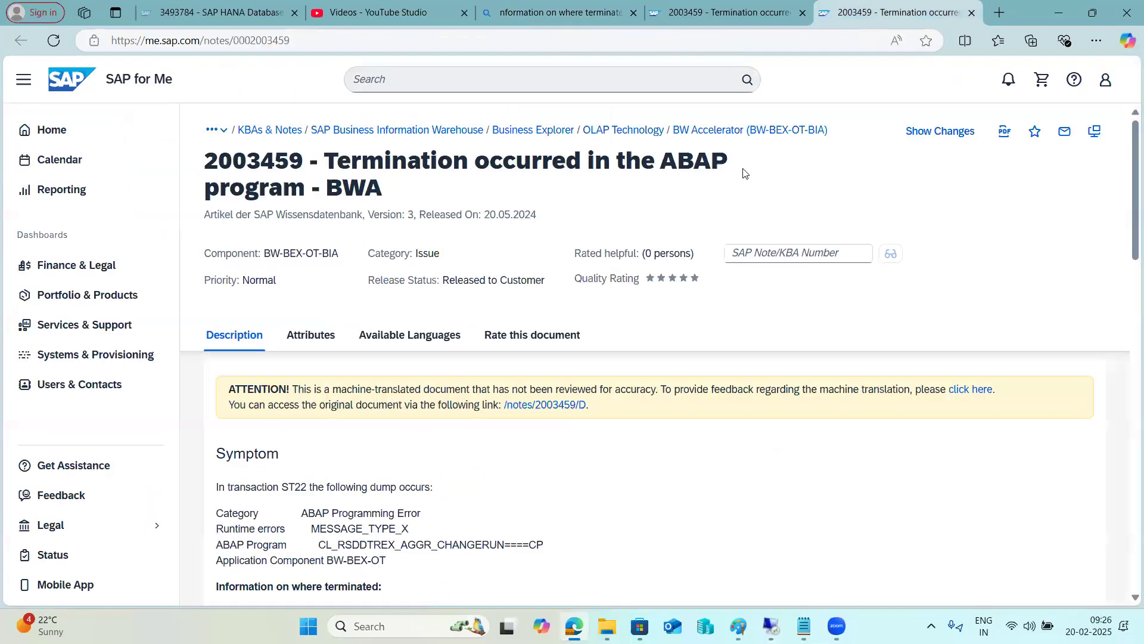
{"action": "left_click_drag", "start_coordinate": [361, 166], "coordinate": [384, 192]}
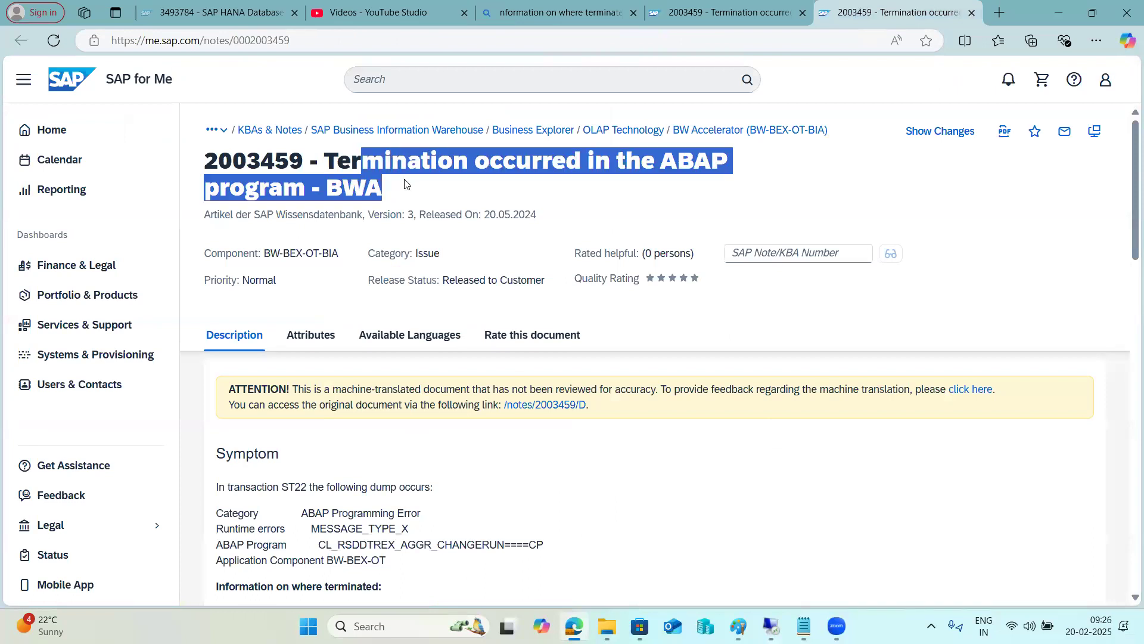
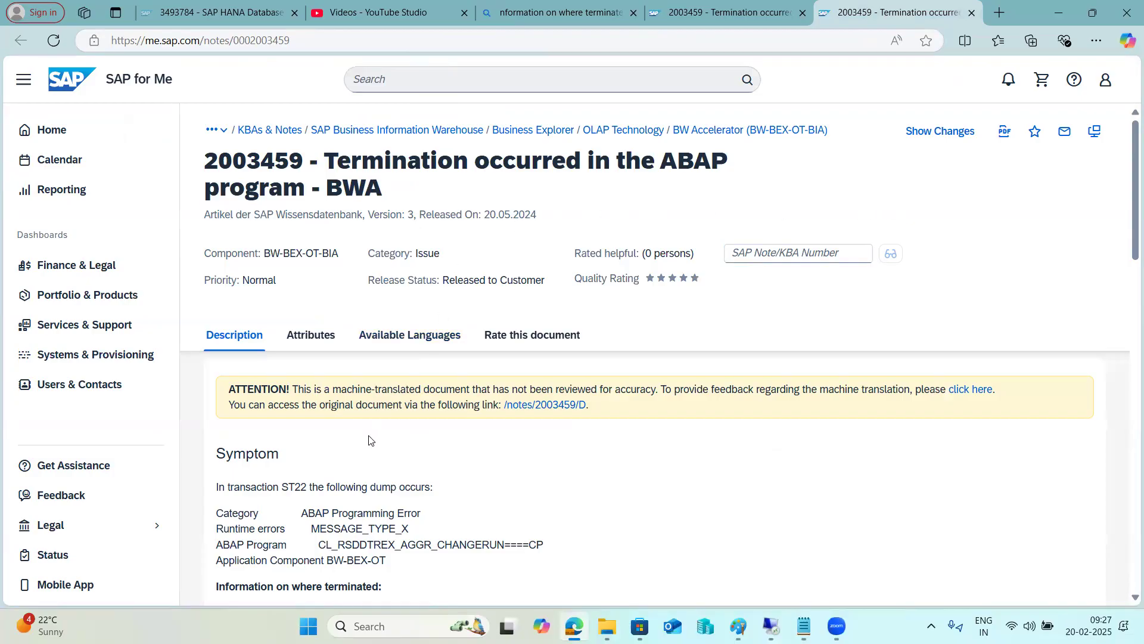
{"action": "scroll", "coordinate": [369, 440], "scroll_direction": "down", "scroll_amount": 5}
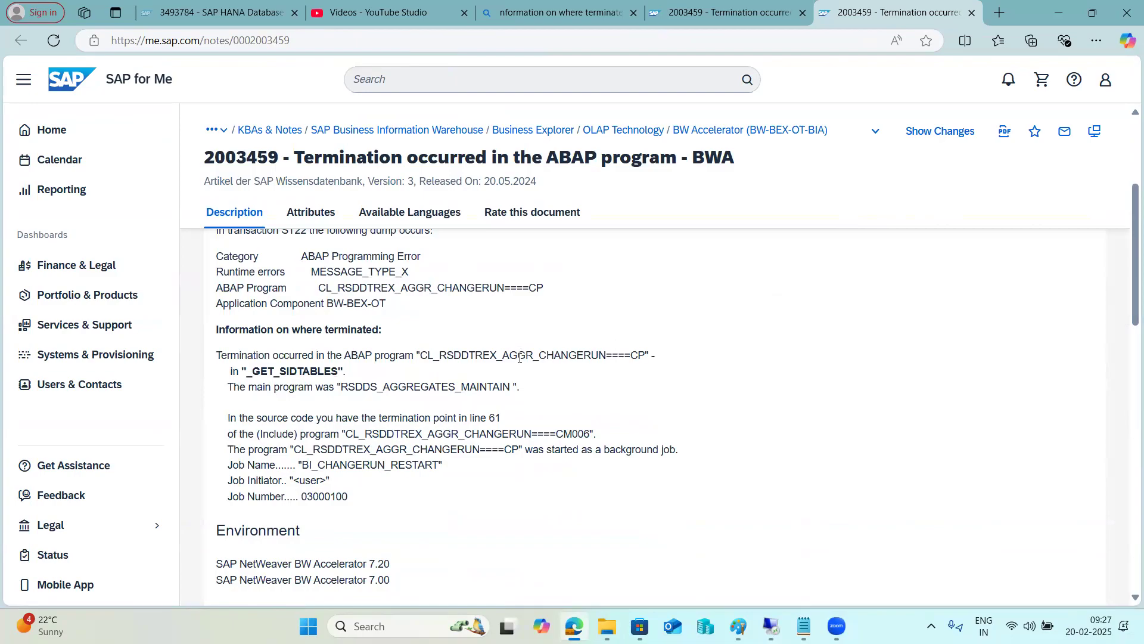
{"action": "scroll", "coordinate": [501, 388], "scroll_direction": "down", "scroll_amount": 4}
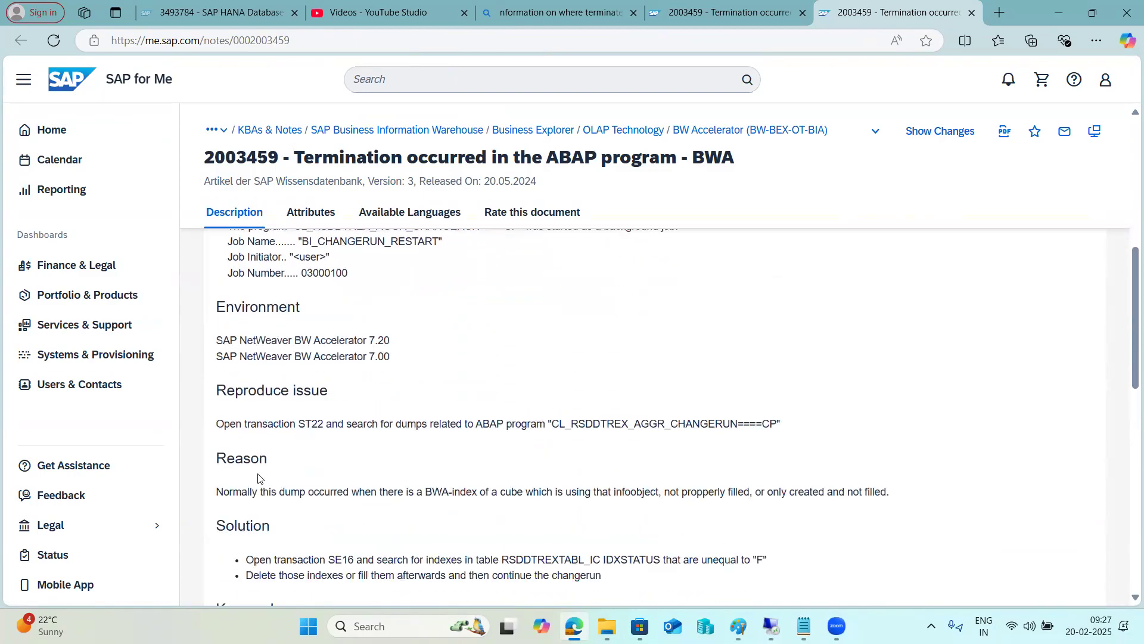
{"action": "left_click_drag", "start_coordinate": [263, 494], "coordinate": [305, 492]}
{"action": "left_click_drag", "start_coordinate": [250, 424], "coordinate": [275, 412]}
{"action": "scroll", "coordinate": [258, 428], "scroll_direction": "down", "scroll_amount": 1}
{"action": "scroll", "coordinate": [258, 428], "scroll_direction": "down", "scroll_amount": 1}
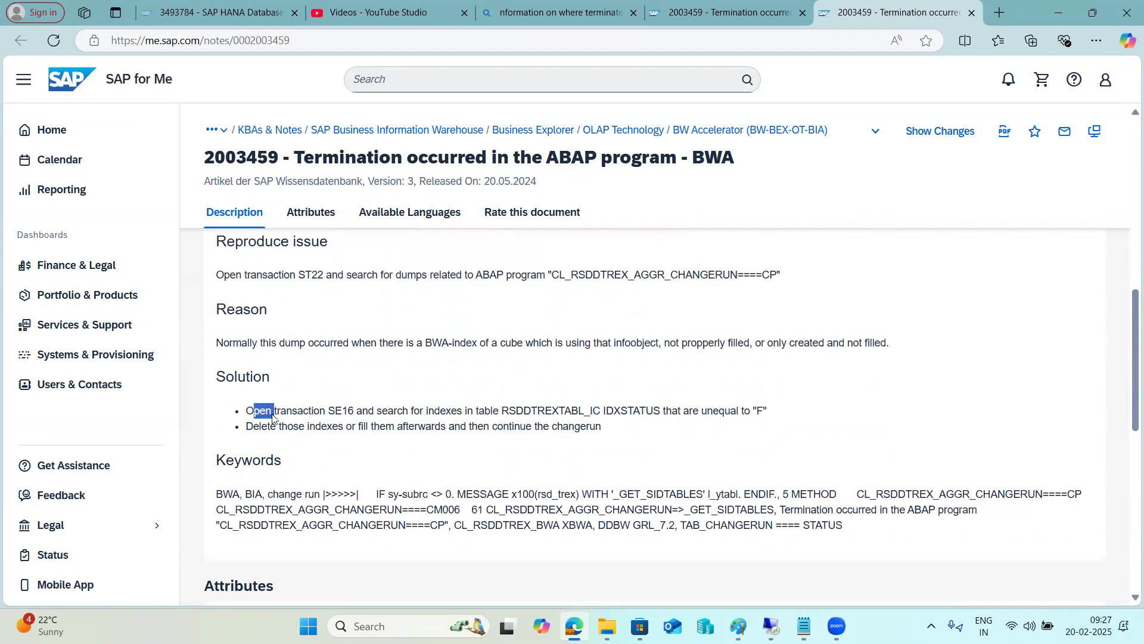
{"action": "double_click", "coordinate": [345, 414]}
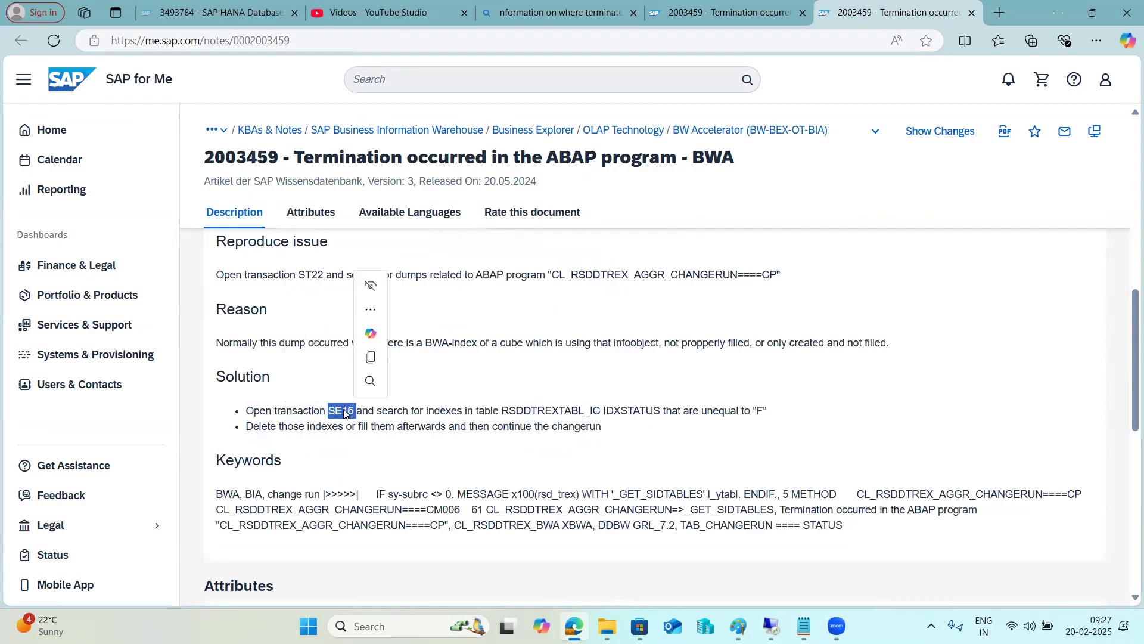
{"action": "left_click", "coordinate": [503, 409]}
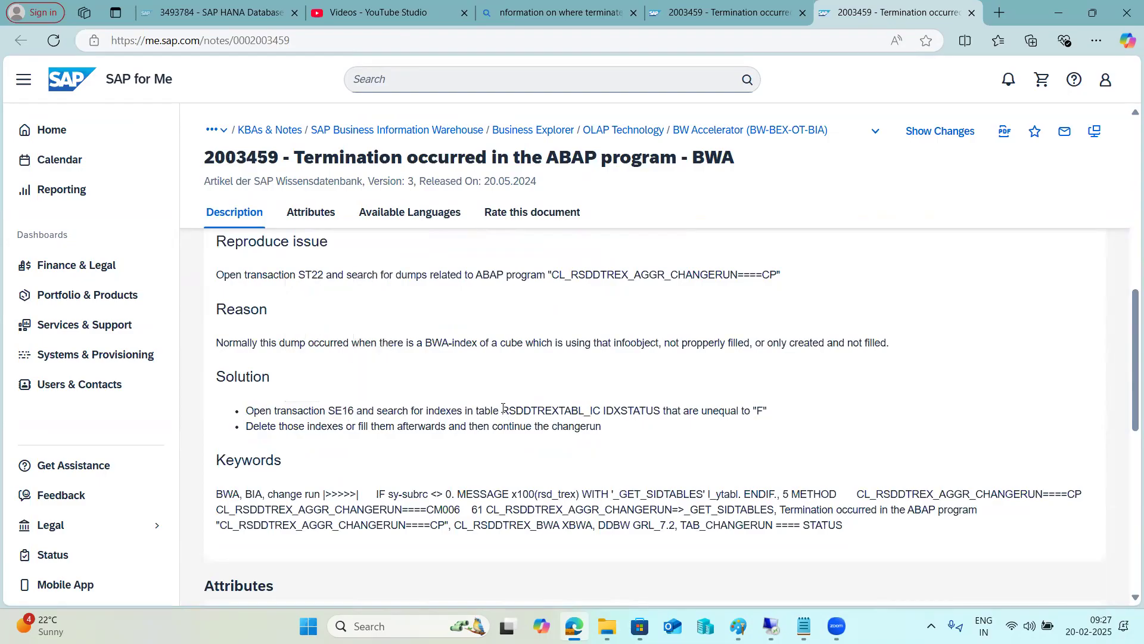
Copy the table name RSDDTREXTABL_IC IDXSTATUS from the note's solution, then switch to the SAP session and open transaction SE16
{"action": "left_click_drag", "start_coordinate": [504, 409], "coordinate": [664, 422]}
{"action": "key", "text": "ctrl+c"}
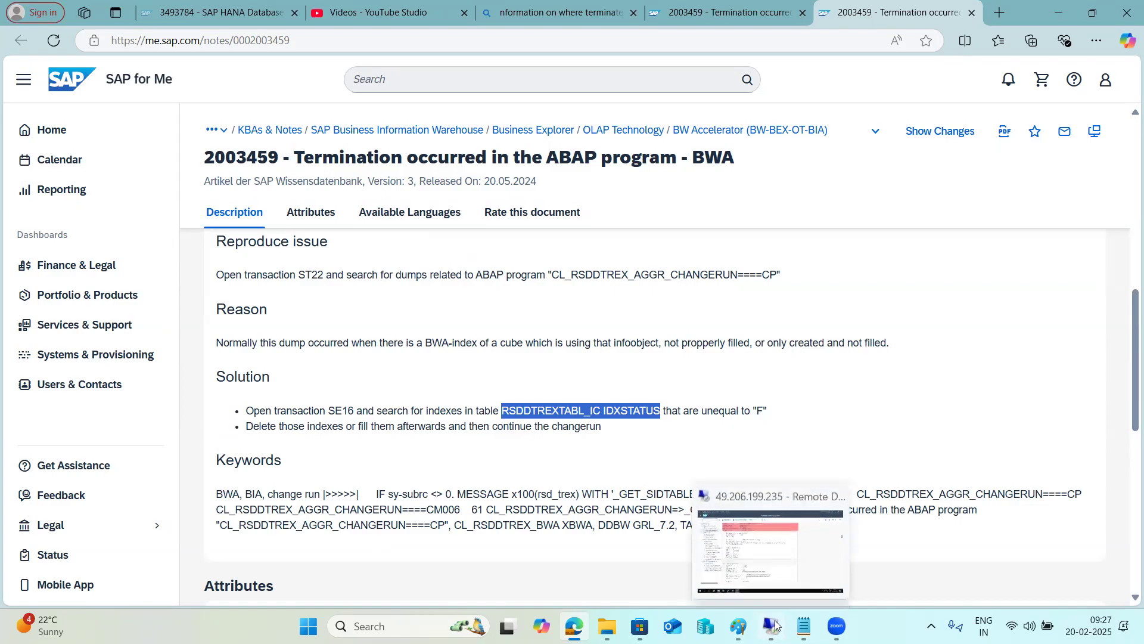
{"action": "left_click", "coordinate": [769, 554]}
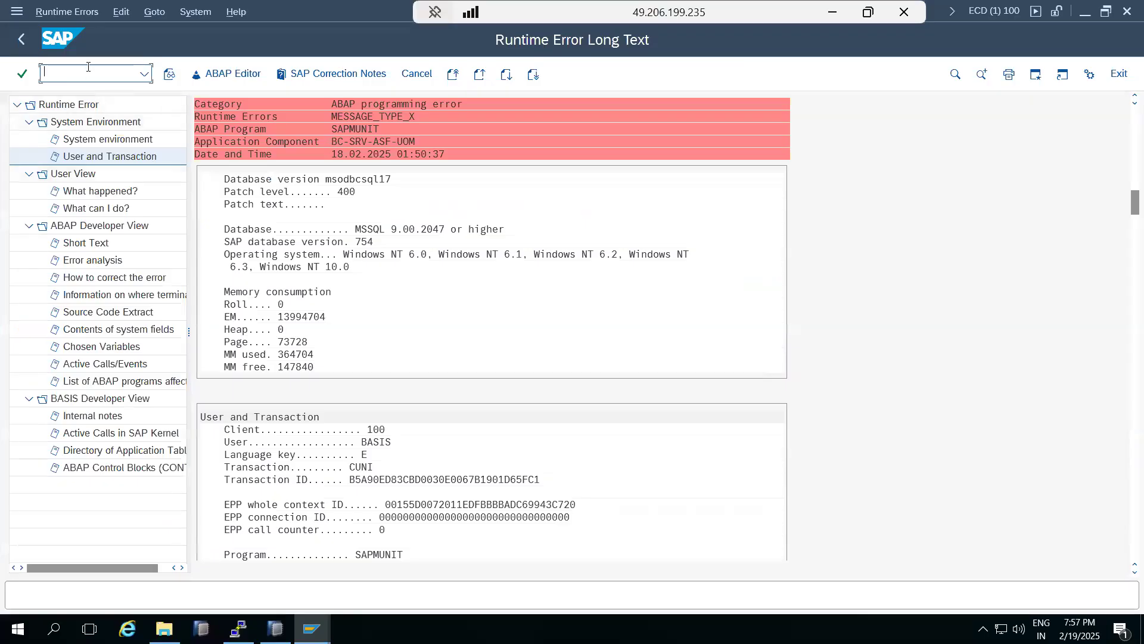
{"action": "type", "text": "/nse16"}
{"action": "key", "text": "Return"}
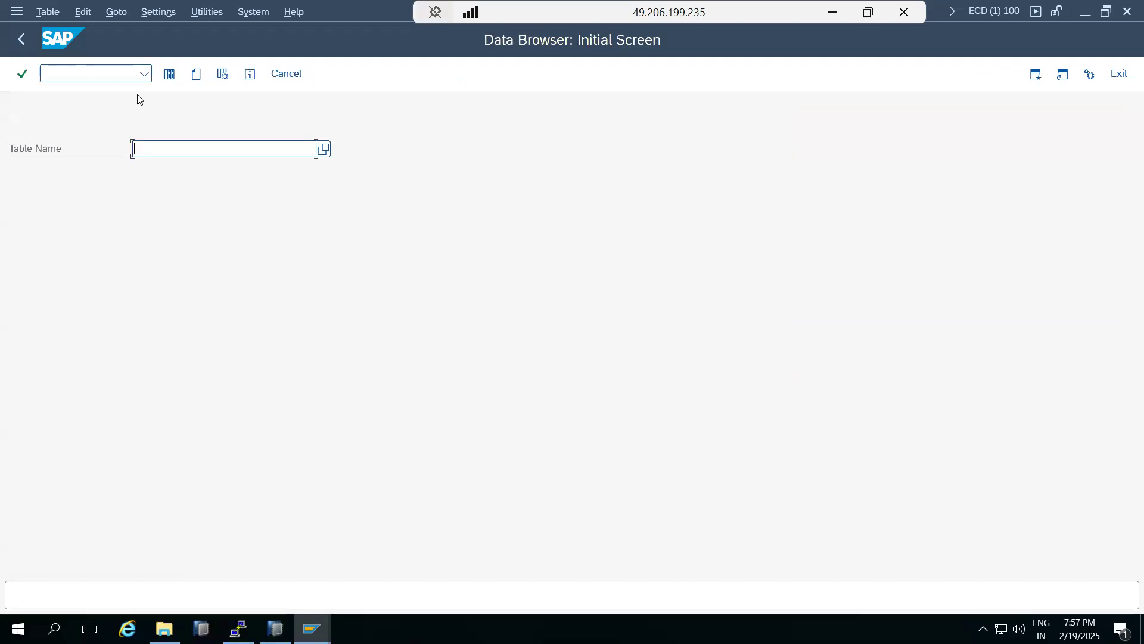
Try to display the contents of table RSDDTREXTABL_IC IDXSTATUS in the Data Browser, then return to SAP Easy Access
{"action": "key", "text": "ctrl+v"}
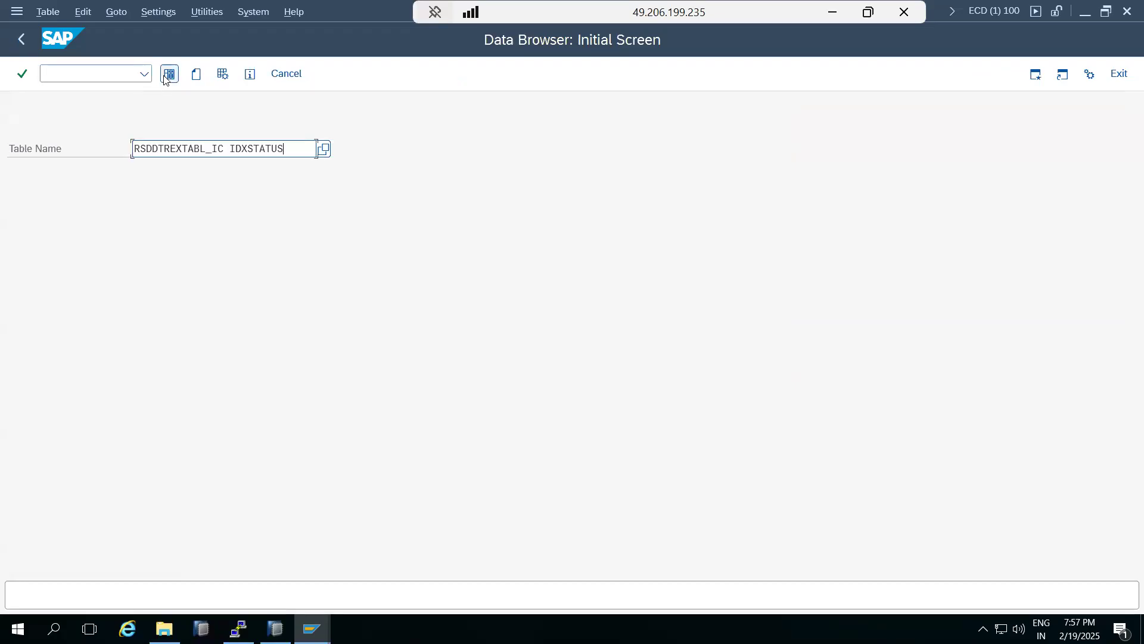
{"action": "left_click", "coordinate": [169, 74]}
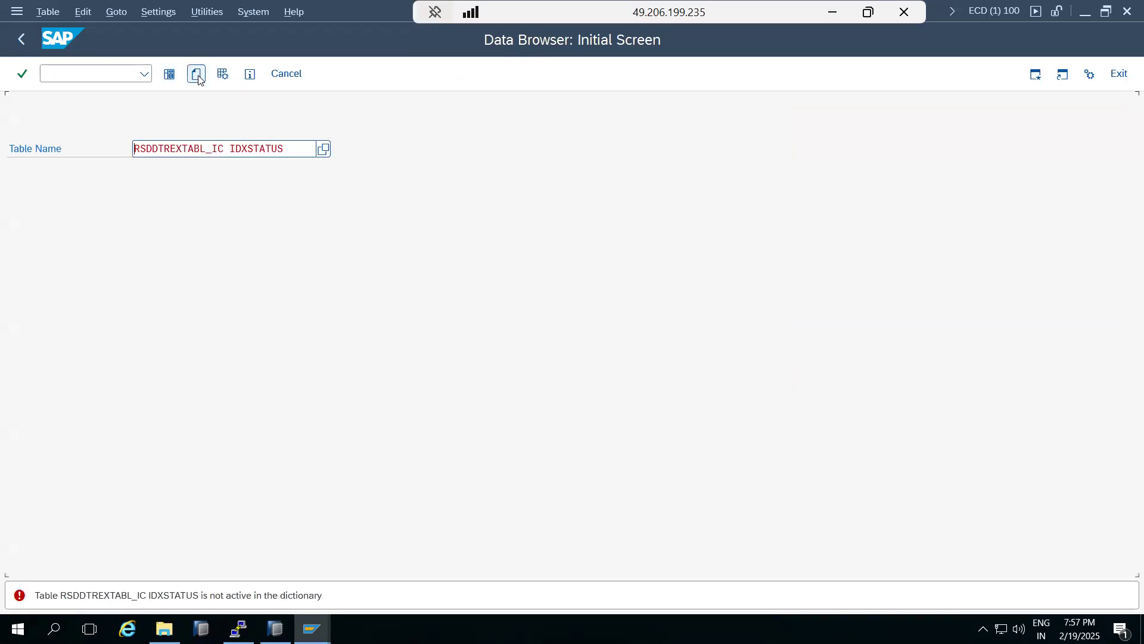
{"action": "left_click", "coordinate": [28, 38]}
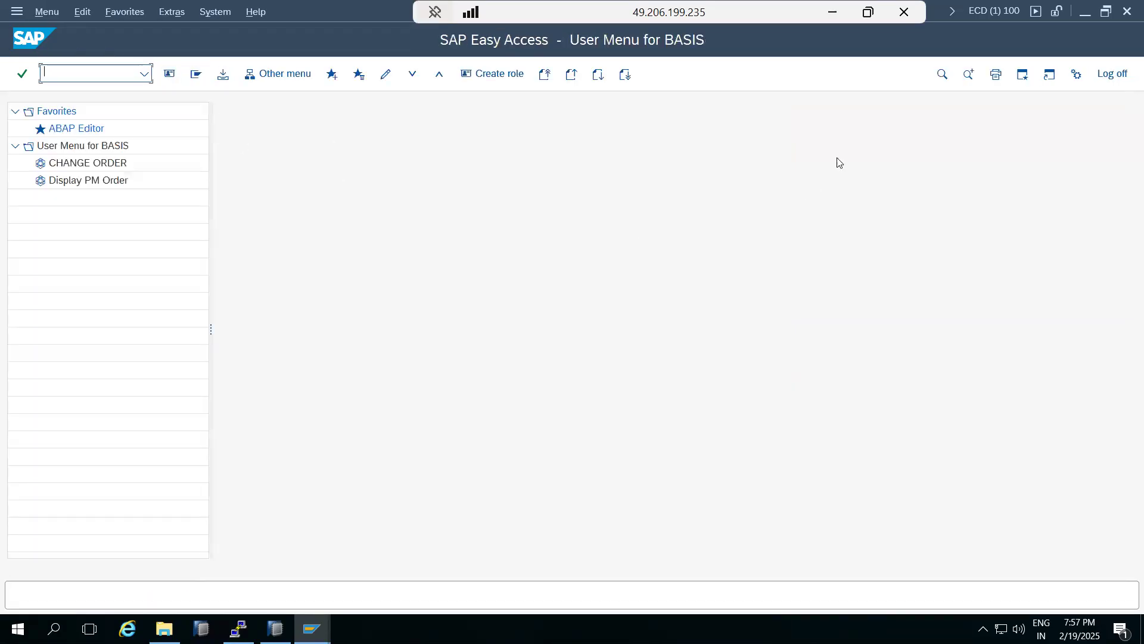
Switch back to Microsoft Edge and review the rest of note 2003459 and the other search results for the termination text
{"action": "left_click", "coordinate": [830, 14]}
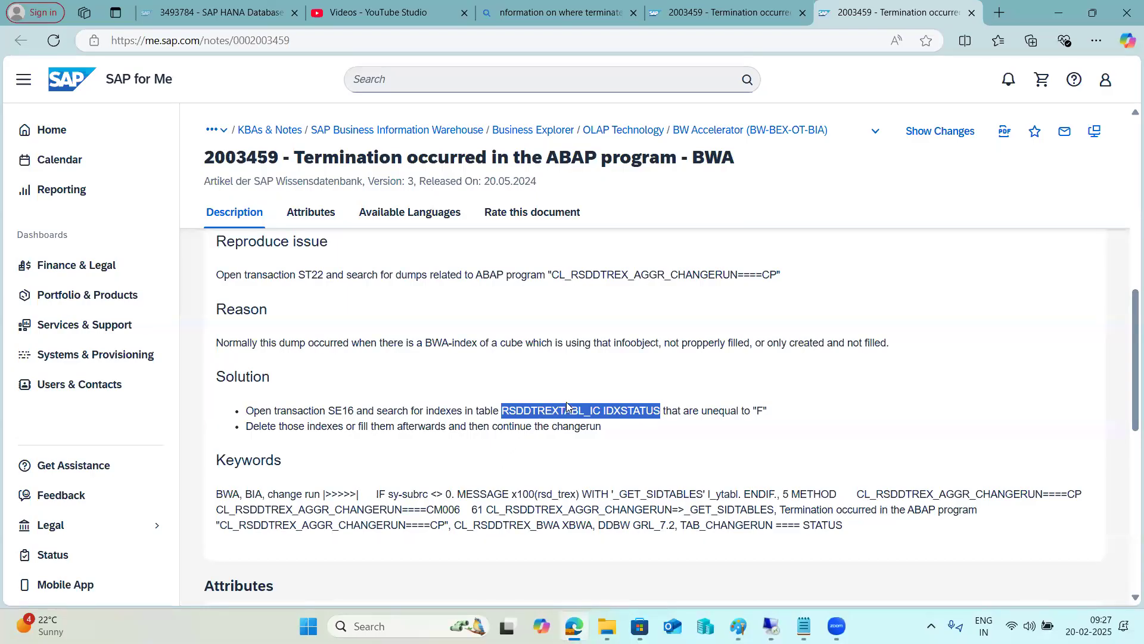
{"action": "scroll", "coordinate": [567, 406], "scroll_direction": "down", "scroll_amount": 3}
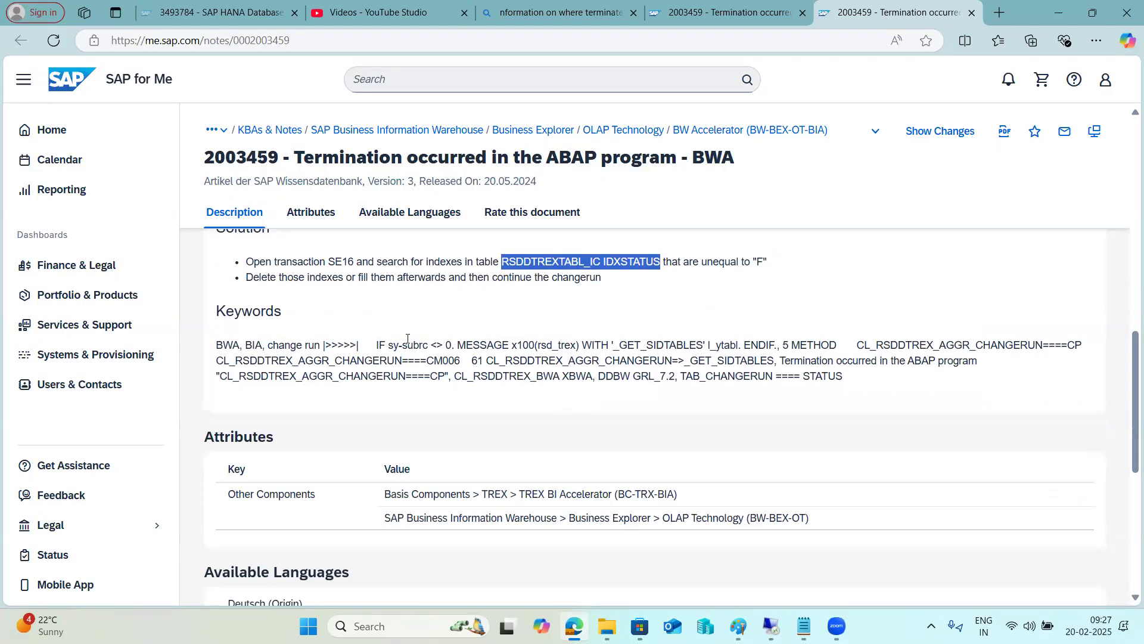
{"action": "scroll", "coordinate": [408, 339], "scroll_direction": "up", "scroll_amount": 8}
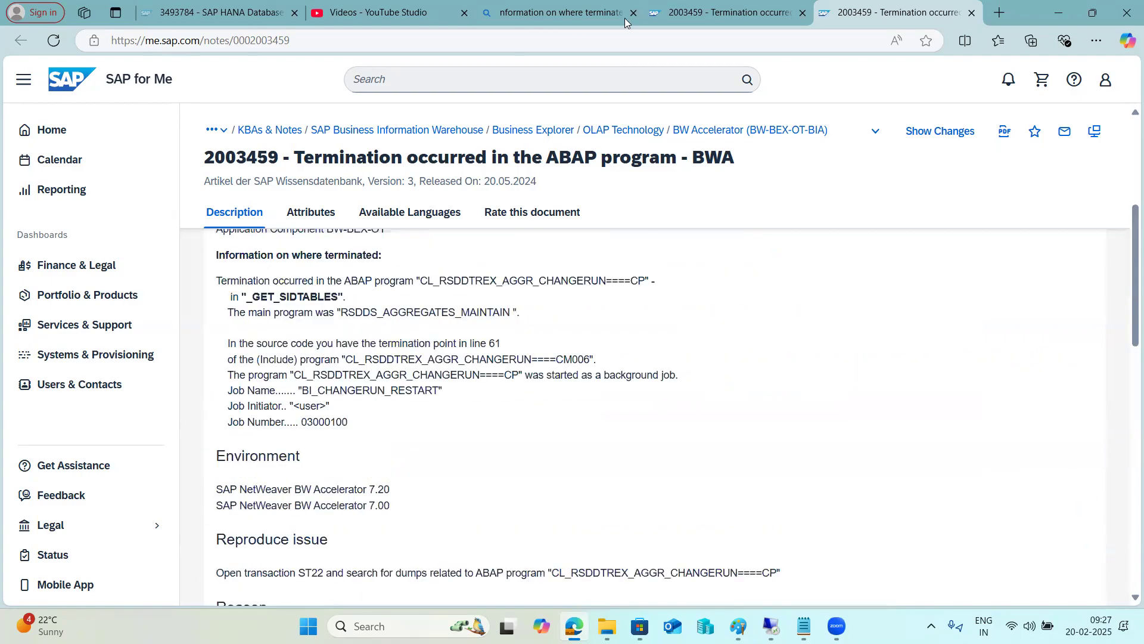
{"action": "key", "text": "ctrl+shift+Tab"}
{"action": "left_click", "coordinate": [546, 4]}
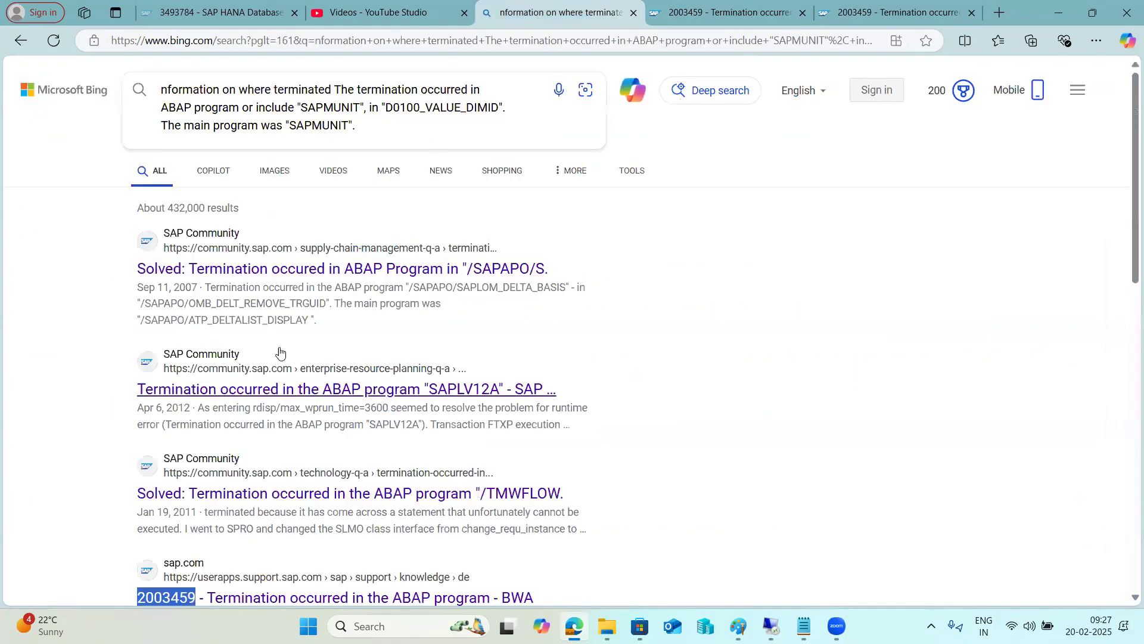
{"action": "scroll", "coordinate": [270, 357], "scroll_direction": "down", "scroll_amount": 5}
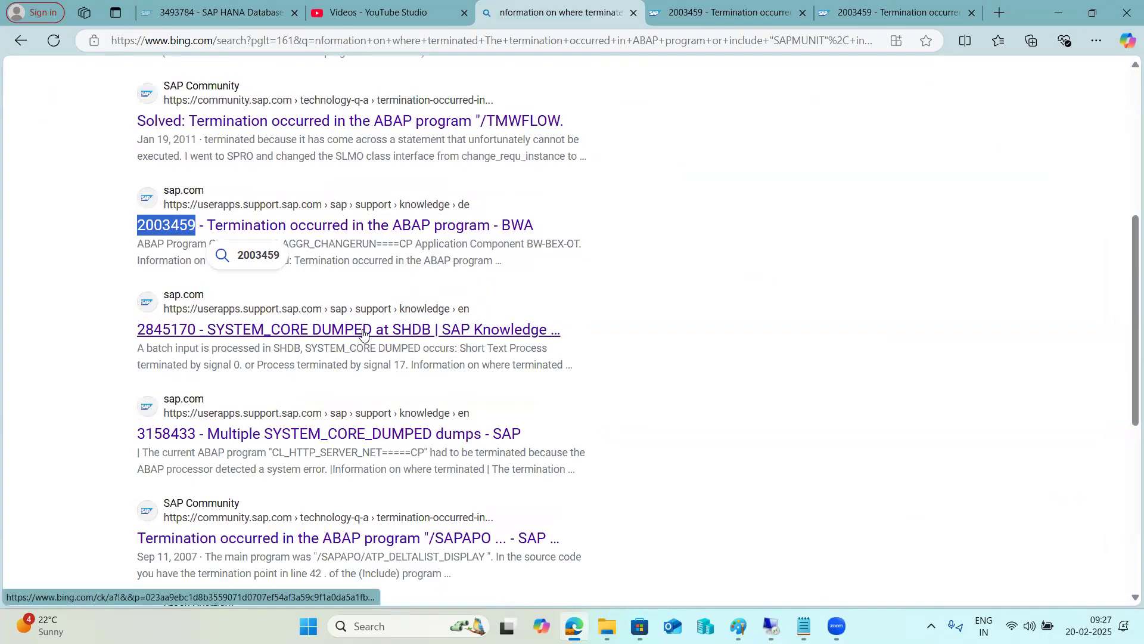
{"action": "scroll", "coordinate": [329, 425], "scroll_direction": "down", "scroll_amount": 3}
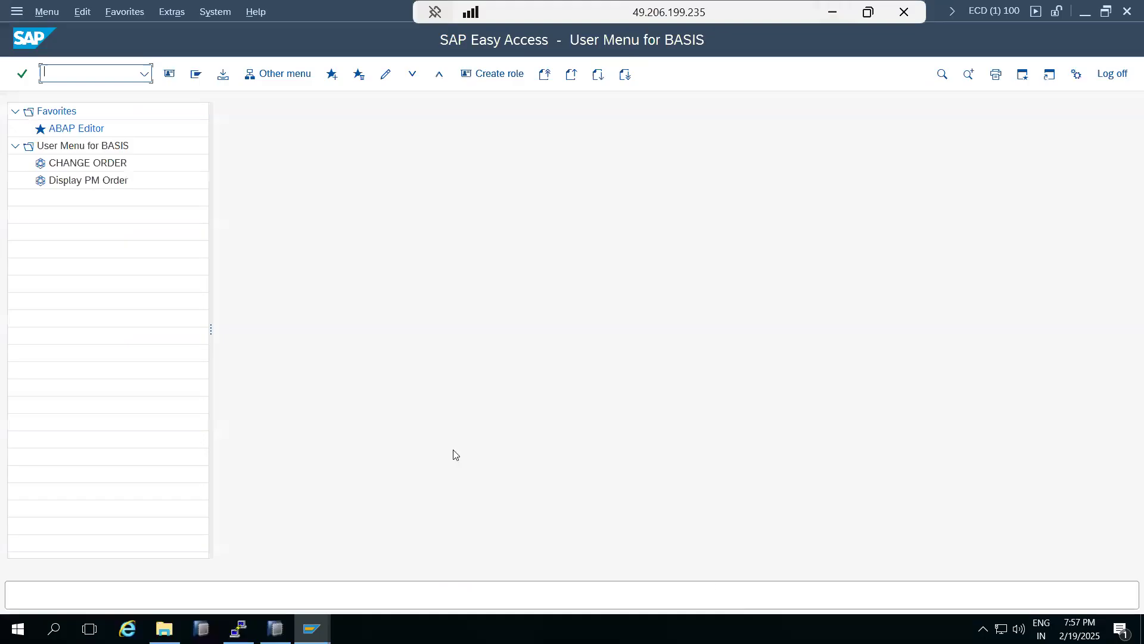
Return to the SAP session, open today's runtime error in ST22 and view its correction hints
{"action": "left_click", "coordinate": [88, 76]}
{"action": "type", "text": "st22"}
{"action": "key", "text": "Return"}
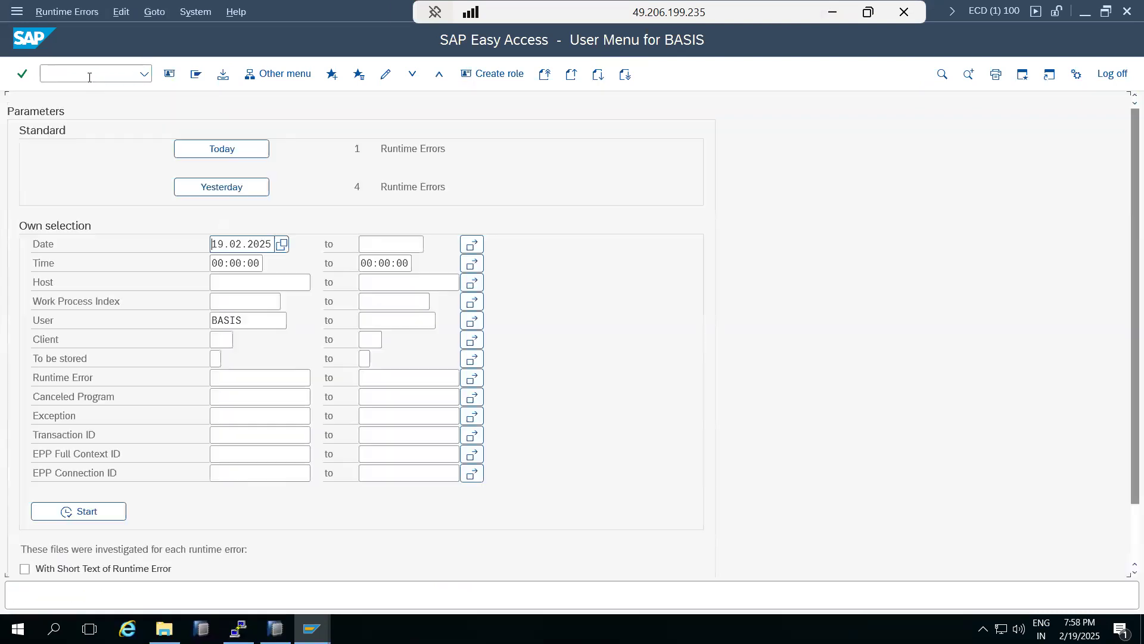
{"action": "left_click", "coordinate": [249, 152]}
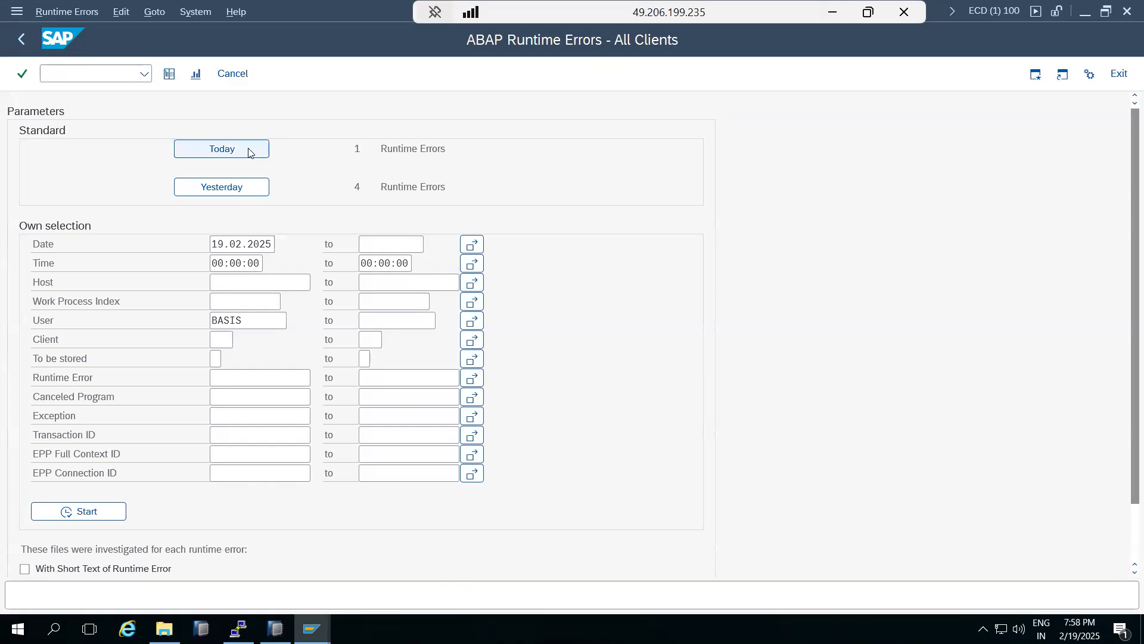
{"action": "double_click", "coordinate": [416, 178]}
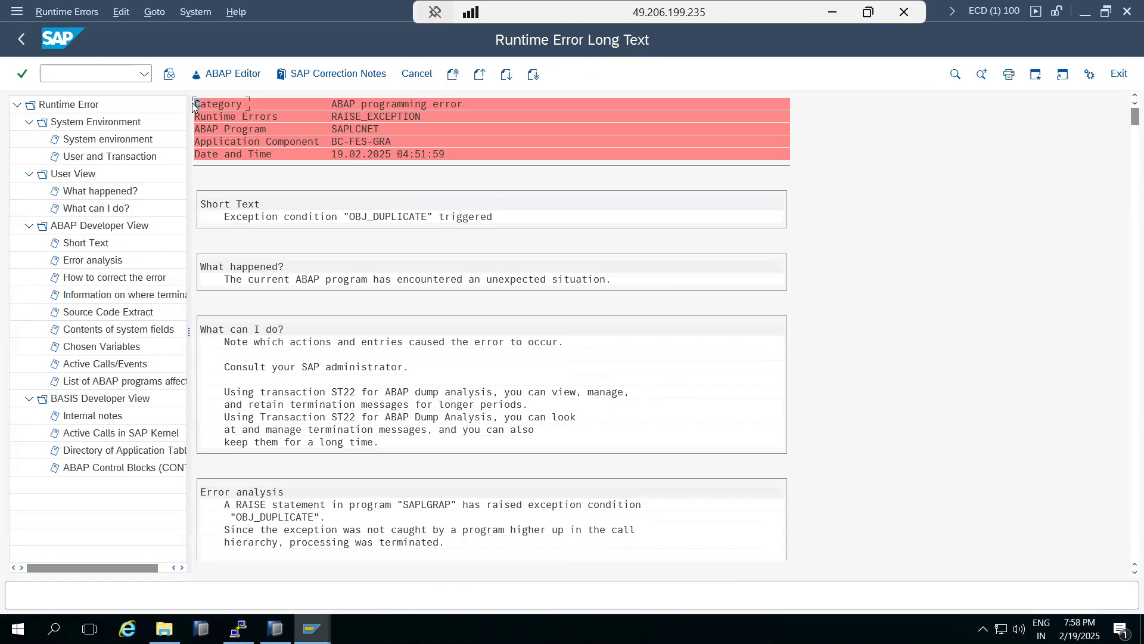
{"action": "left_click", "coordinate": [100, 280]}
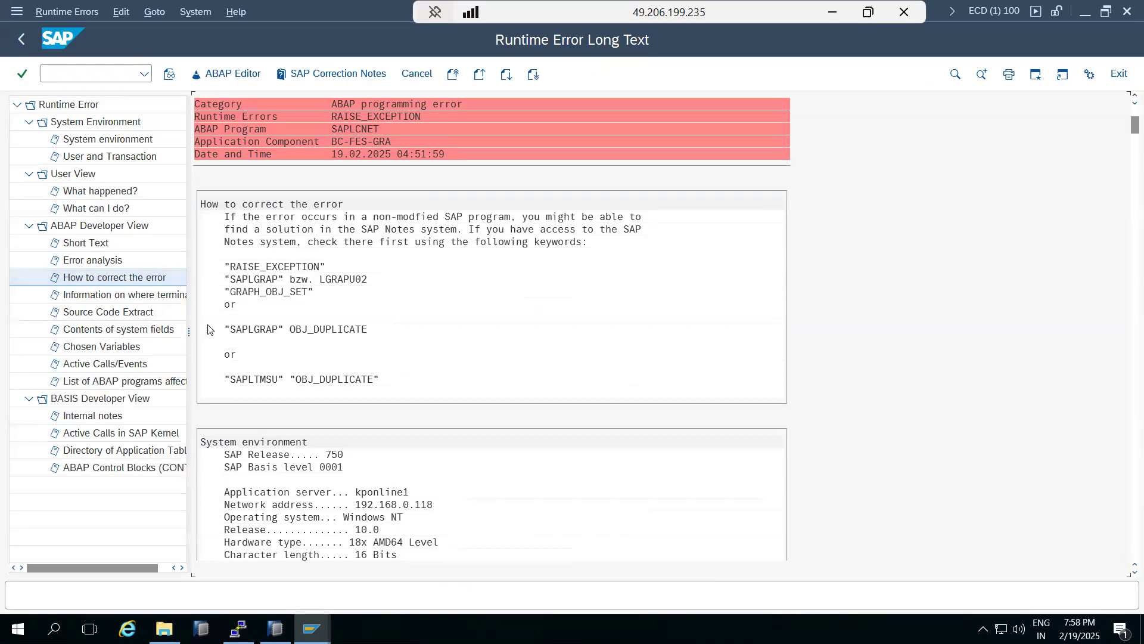
Copy the "Information on where terminated" text from the RAISE_EXCEPTION dump
{"action": "left_click", "coordinate": [110, 301]}
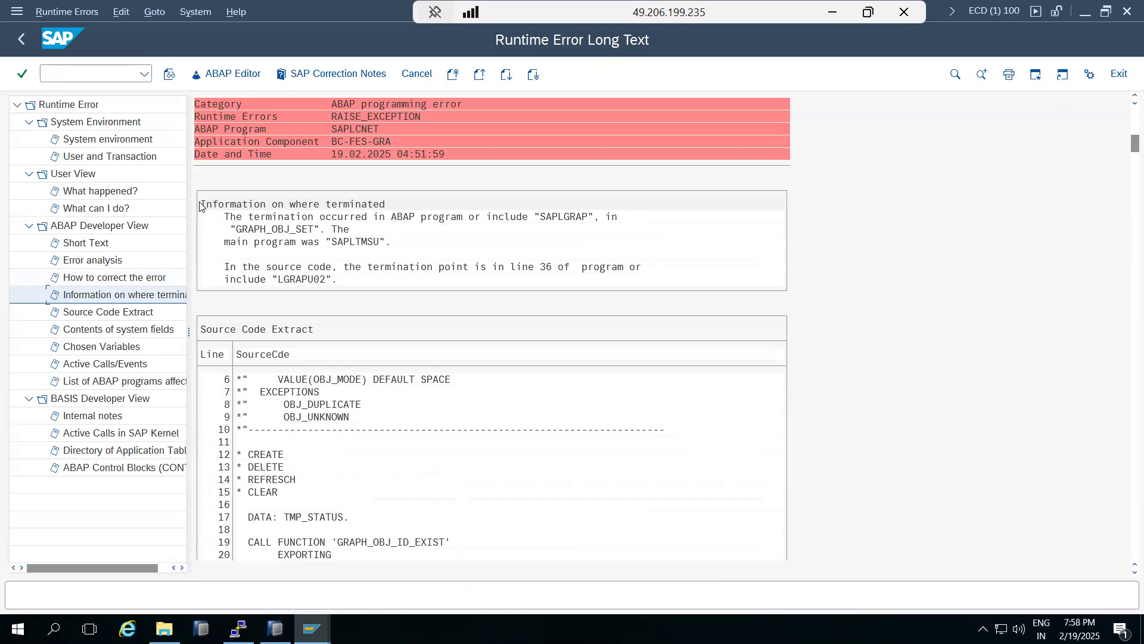
{"action": "key", "text": "ctrl+slash"}
{"action": "type", "text": "yy"}
{"action": "left_click", "coordinate": [204, 205]}
{"action": "key", "text": "ctrl+y"}
{"action": "left_click_drag", "start_coordinate": [207, 201], "coordinate": [650, 281]}
{"action": "key", "text": "ctrl+c"}
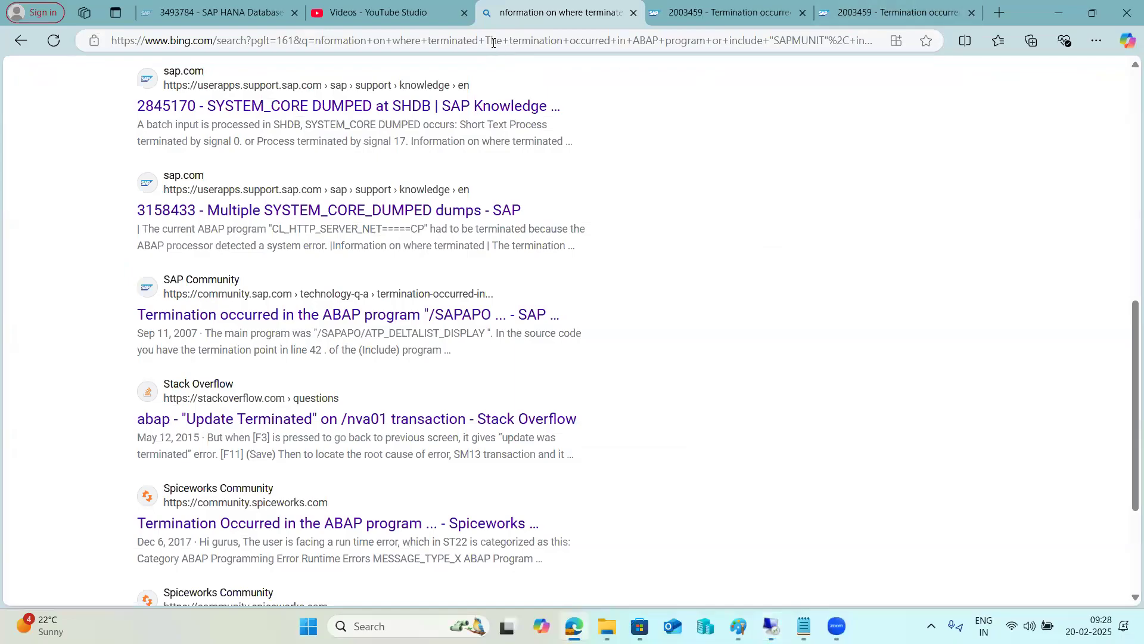
Switch to Microsoft Edge, search the web for the copied termination text and review the results for matching SAP notes
{"action": "left_click", "coordinate": [494, 41]}
{"action": "key", "text": "ctrl+v"}
{"action": "key", "text": "Return"}
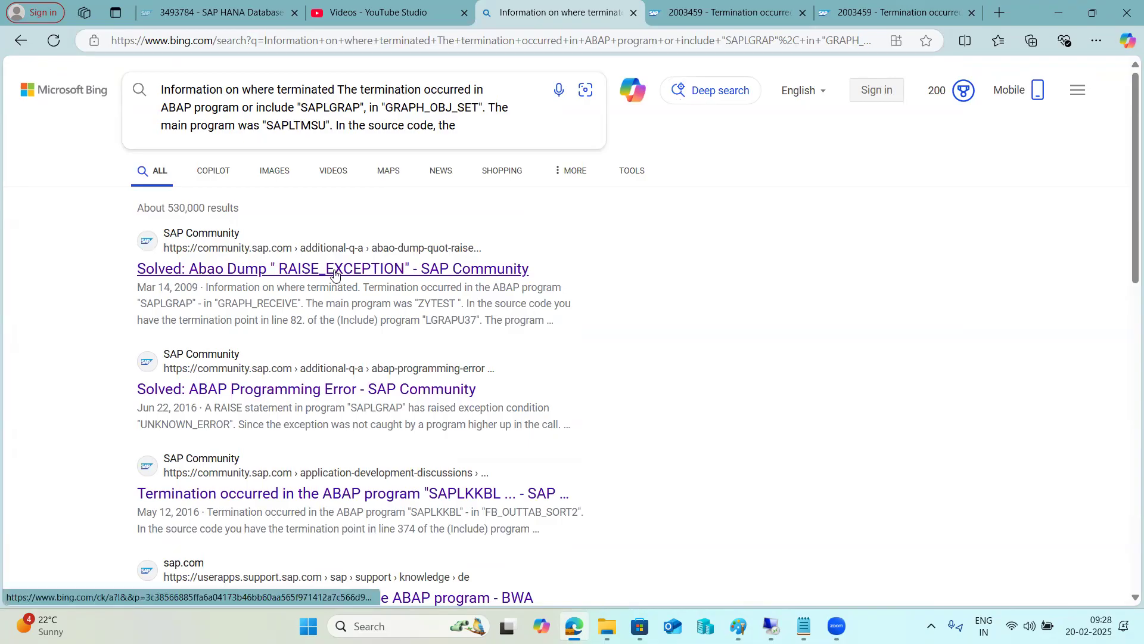
{"action": "scroll", "coordinate": [332, 289], "scroll_direction": "down", "scroll_amount": 2}
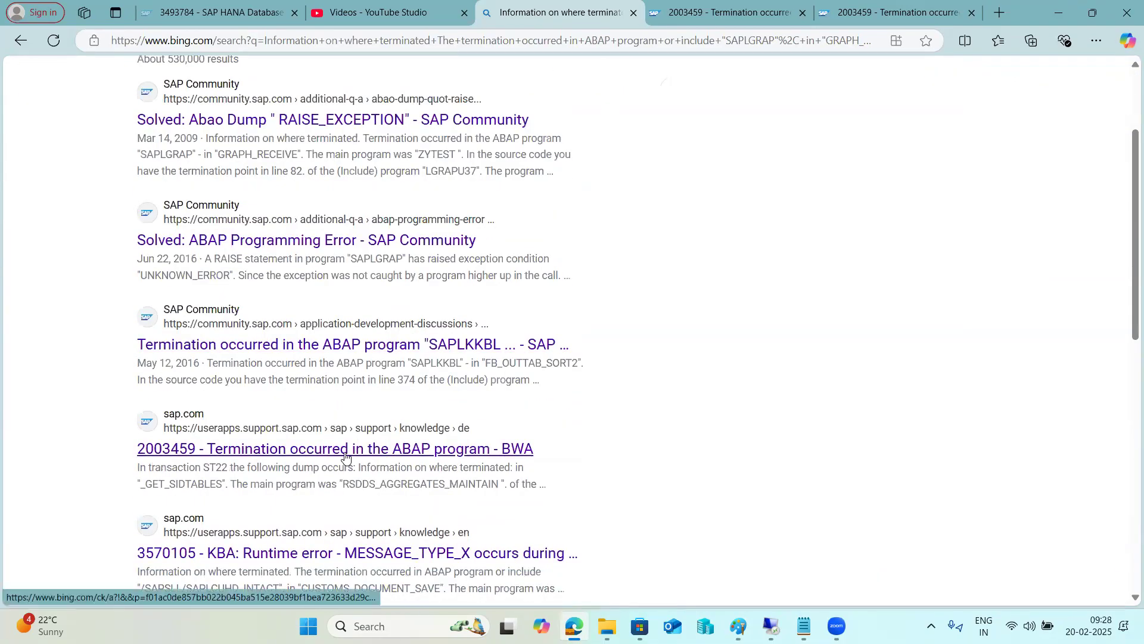
{"action": "scroll", "coordinate": [346, 457], "scroll_direction": "down", "scroll_amount": 2}
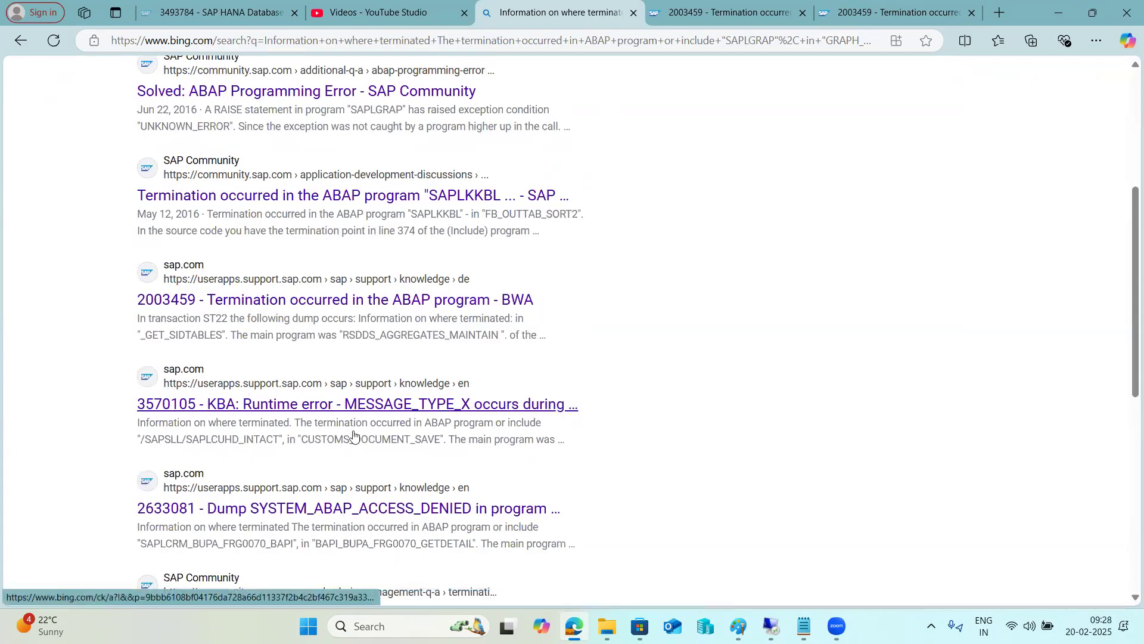
{"action": "scroll", "coordinate": [352, 280], "scroll_direction": "up", "scroll_amount": 3}
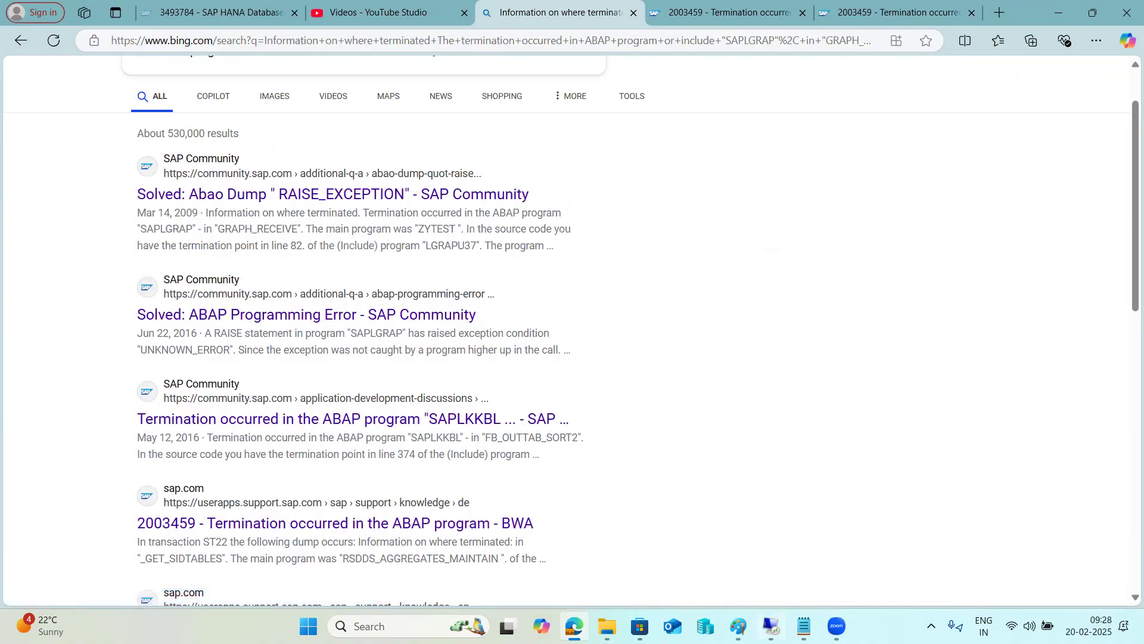
Switch to the SAP session, open transaction SNOTE and examine the notes in the In Processing worklist
{"action": "left_click", "coordinate": [771, 626]}
{"action": "left_click", "coordinate": [75, 69]}
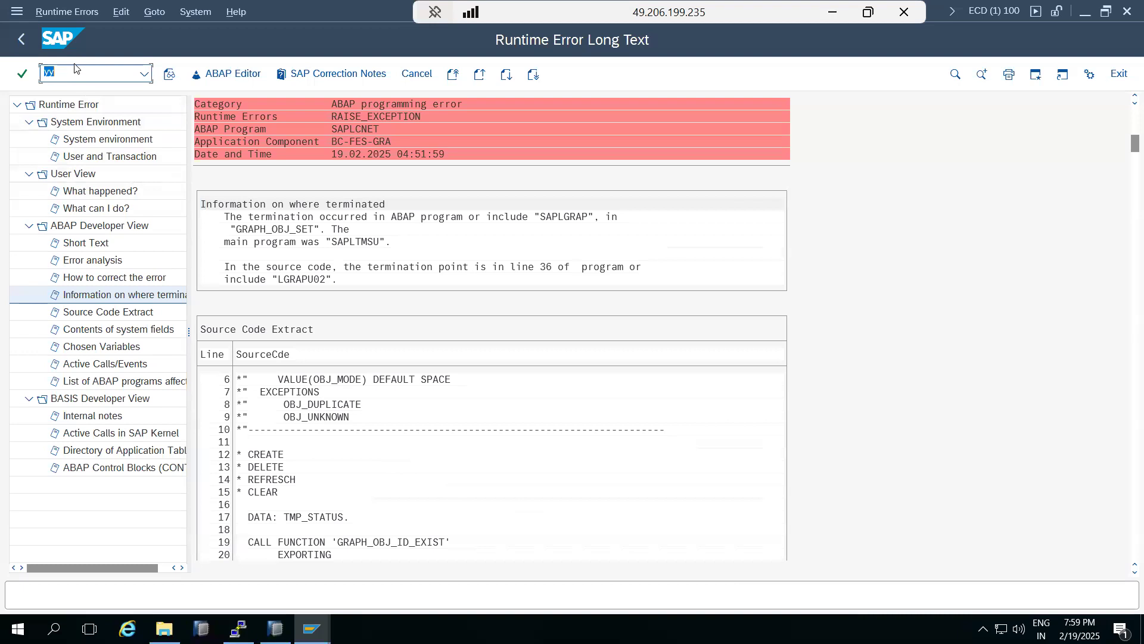
{"action": "type", "text": "/nsnote"}
{"action": "key", "text": "Return"}
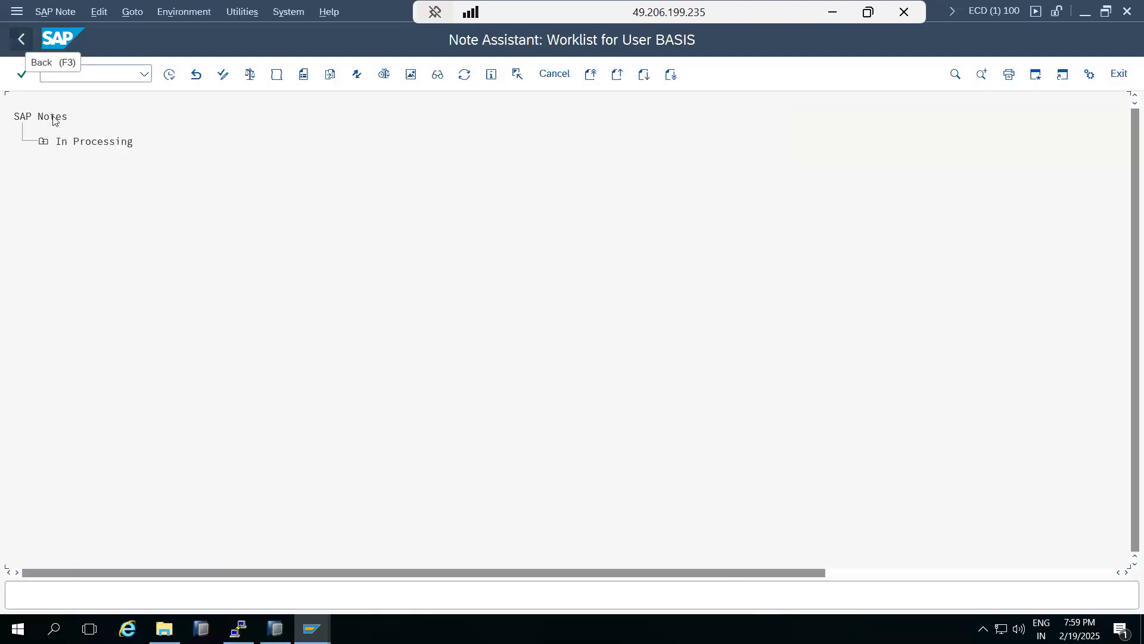
{"action": "left_click", "coordinate": [43, 142]}
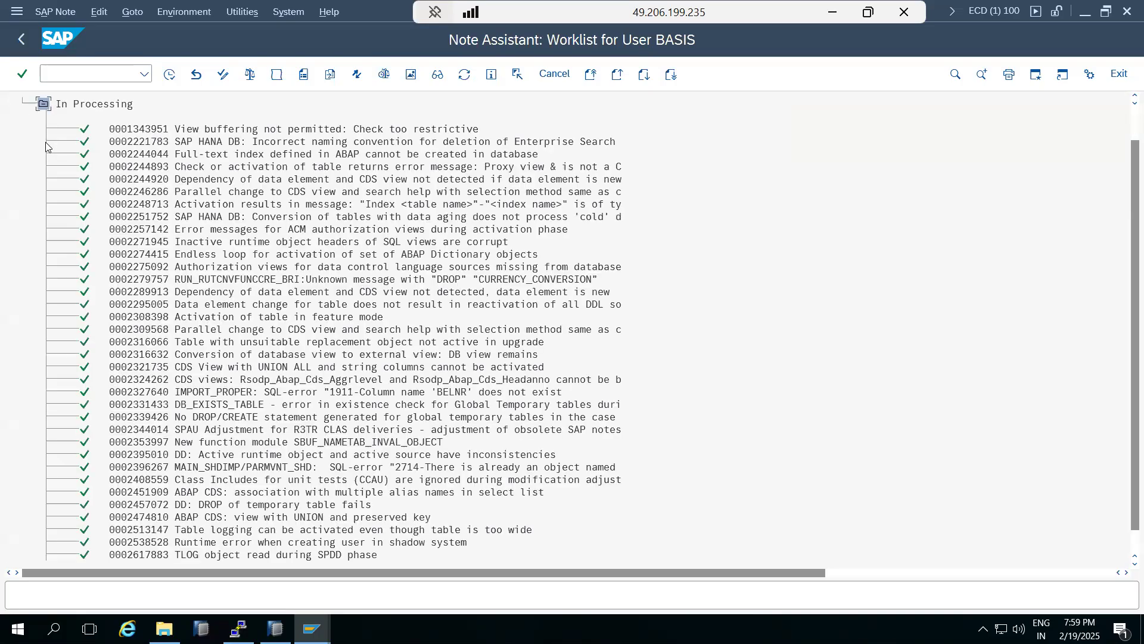
{"action": "scroll", "coordinate": [168, 405], "scroll_direction": "down", "scroll_amount": 1}
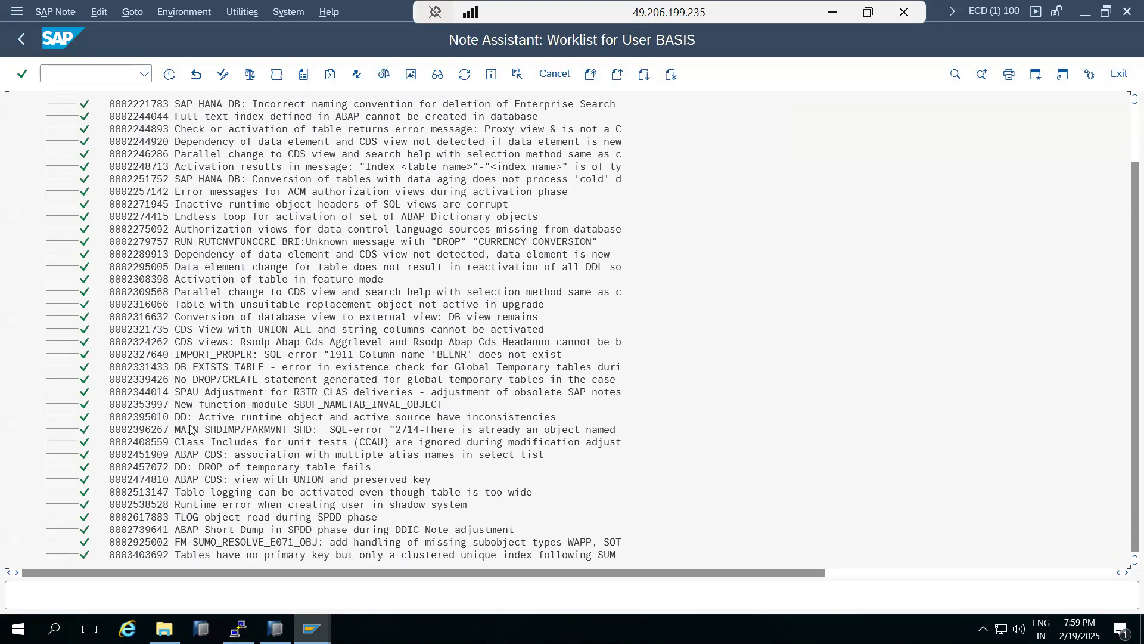
{"action": "scroll", "coordinate": [191, 428], "scroll_direction": "up", "scroll_amount": 2}
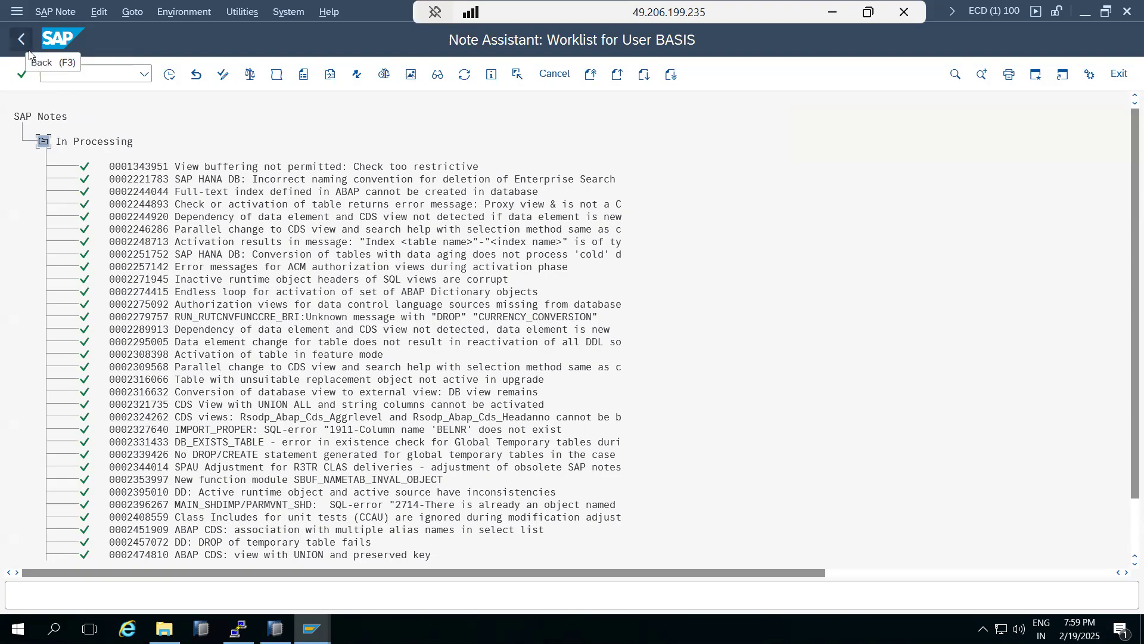
{"action": "left_click", "coordinate": [133, 13]}
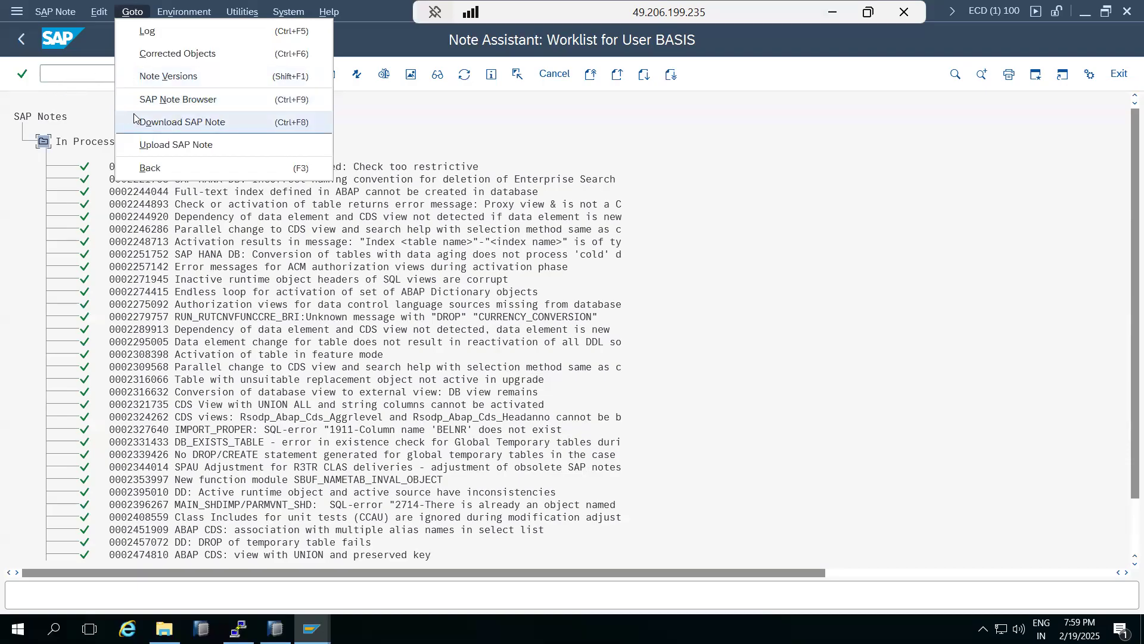
{"action": "left_click", "coordinate": [162, 147]}
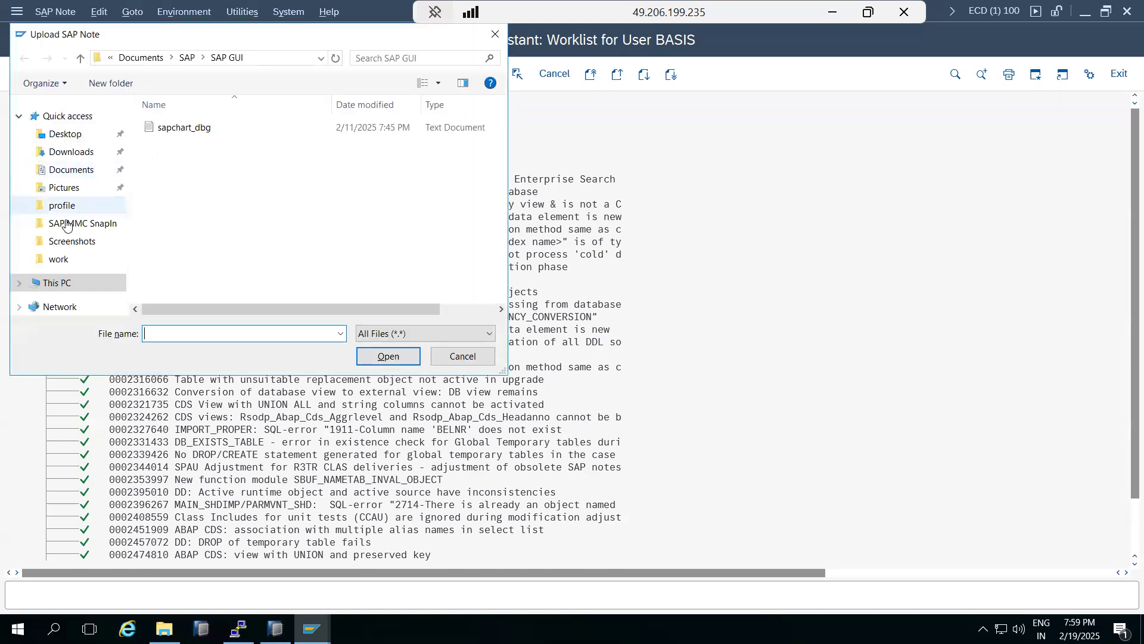
{"action": "left_click", "coordinate": [52, 284]}
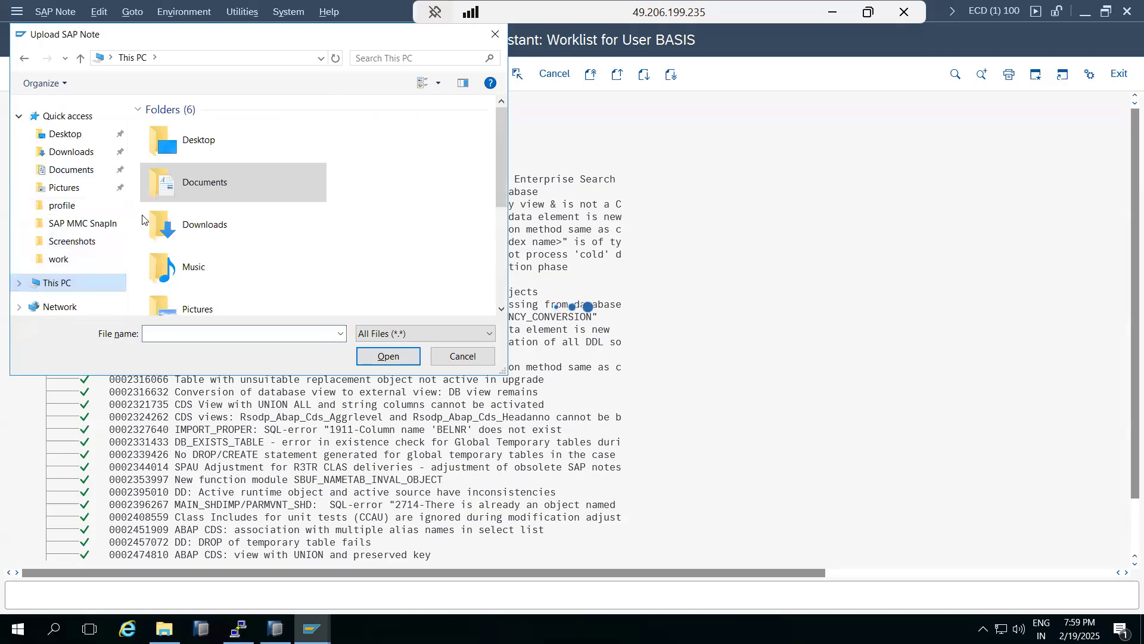
{"action": "scroll", "coordinate": [206, 226], "scroll_direction": "down", "scroll_amount": 3}
{"action": "double_click", "coordinate": [206, 243]}
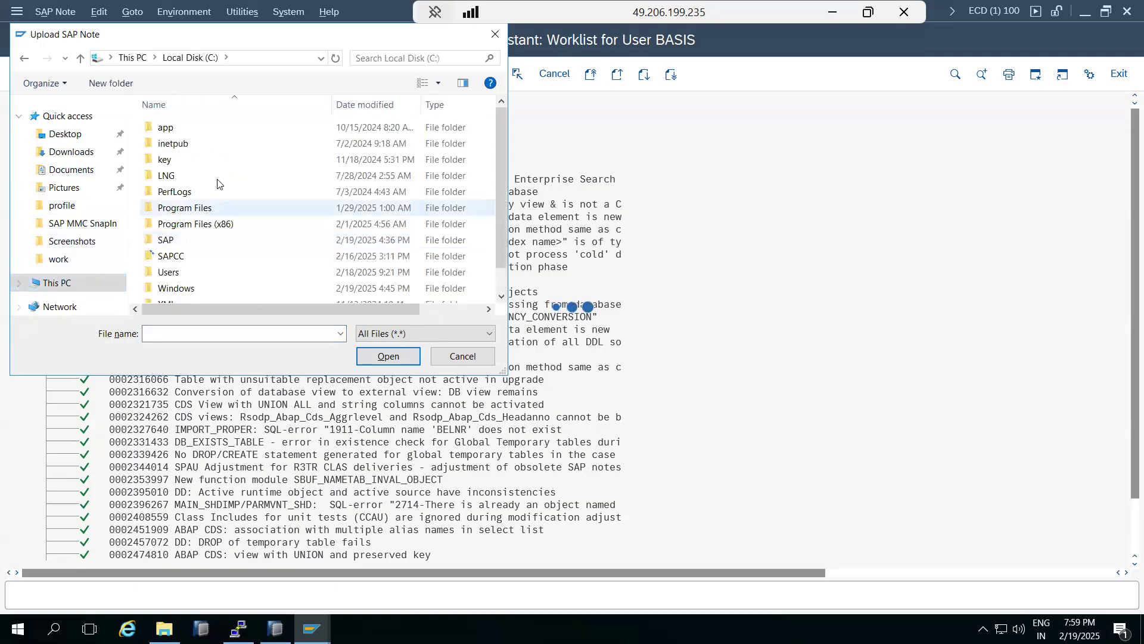
{"action": "scroll", "coordinate": [218, 181], "scroll_direction": "down", "scroll_amount": 1}
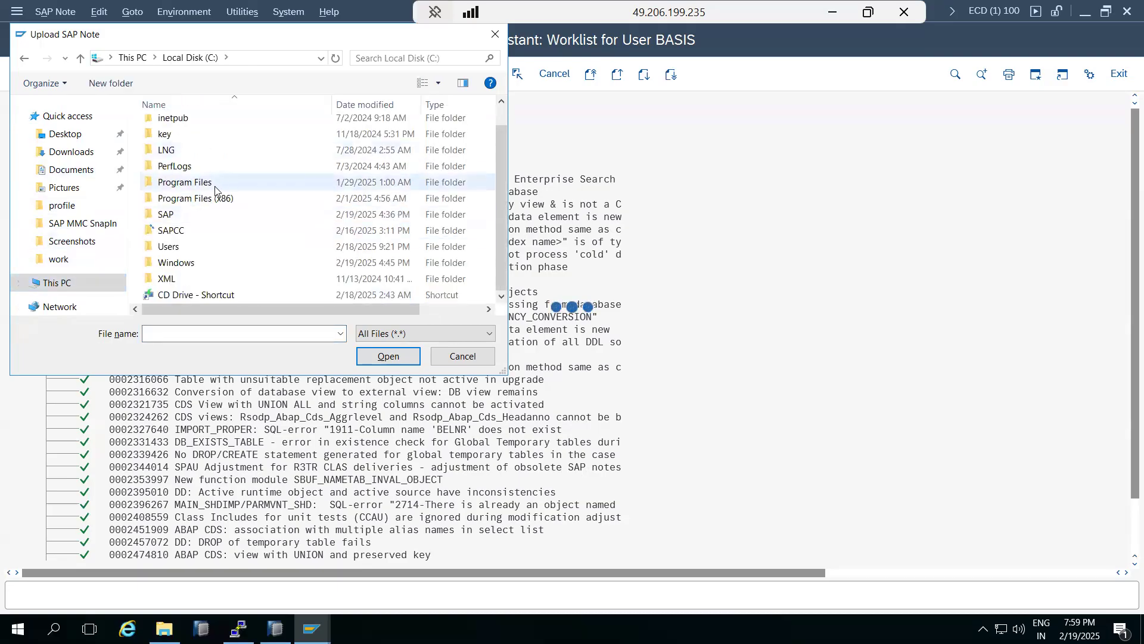
{"action": "double_click", "coordinate": [161, 217]}
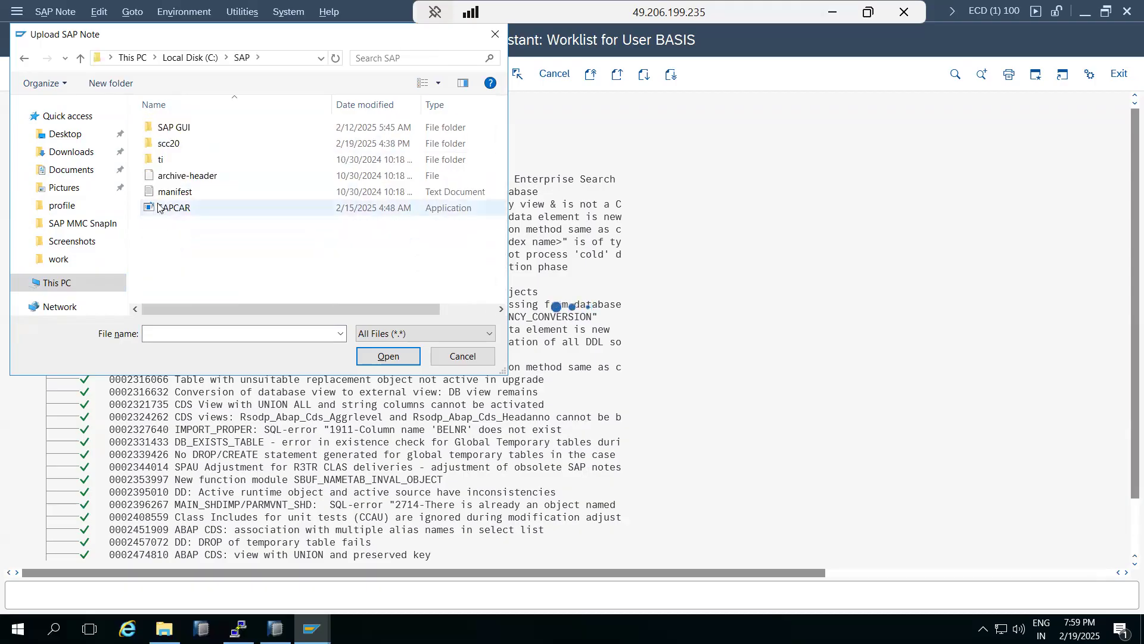
{"action": "left_click", "coordinate": [187, 59]}
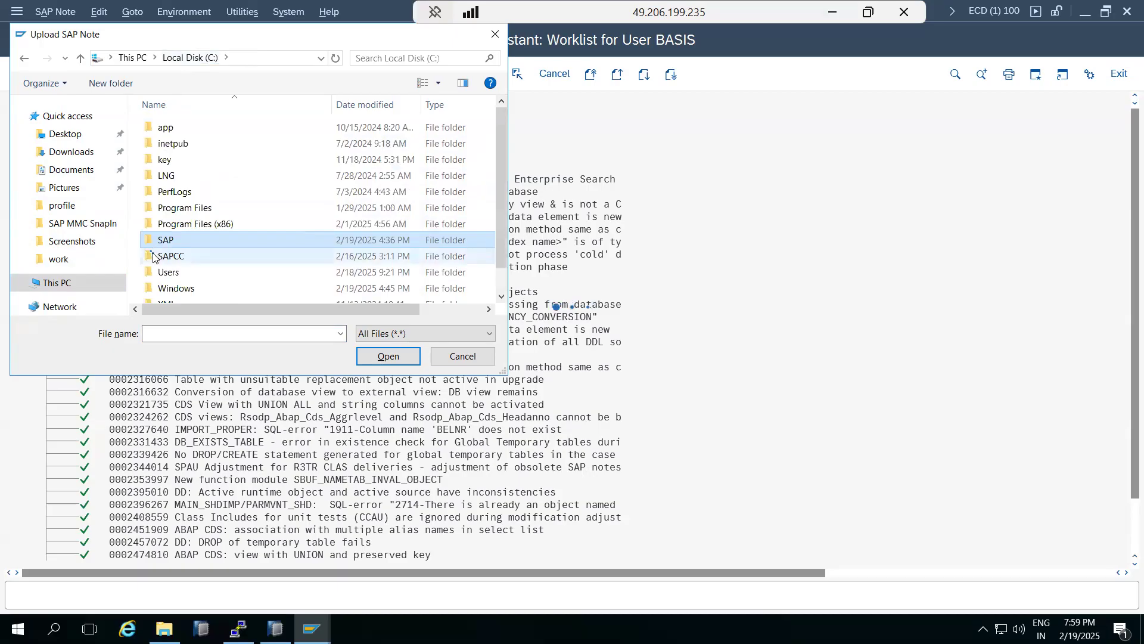
{"action": "scroll", "coordinate": [159, 252], "scroll_direction": "down", "scroll_amount": 1}
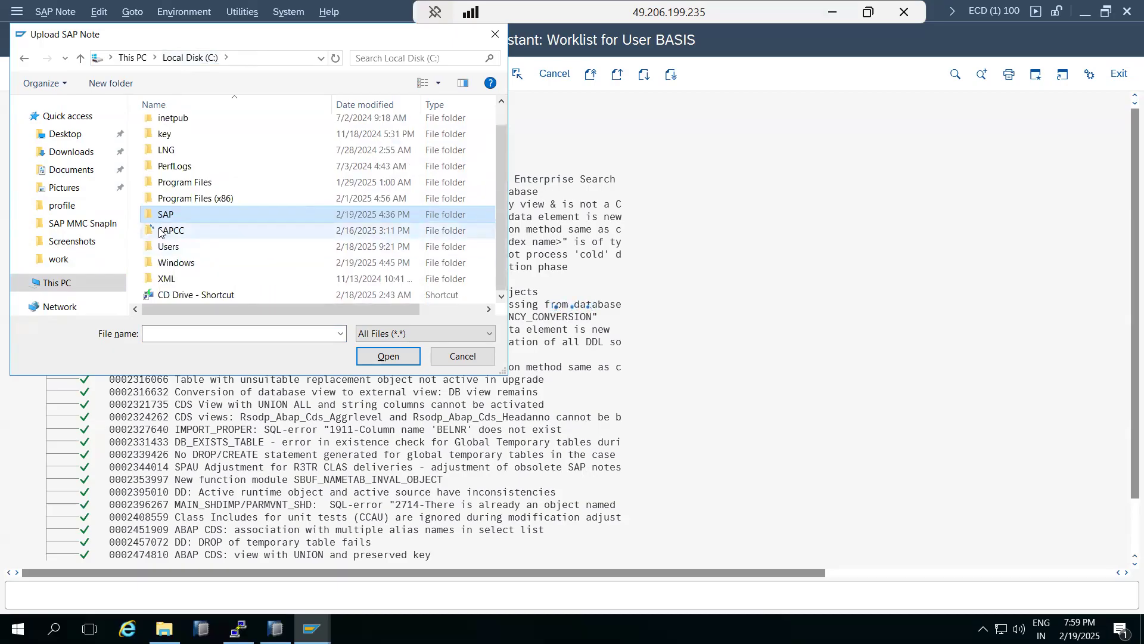
{"action": "double_click", "coordinate": [166, 231]}
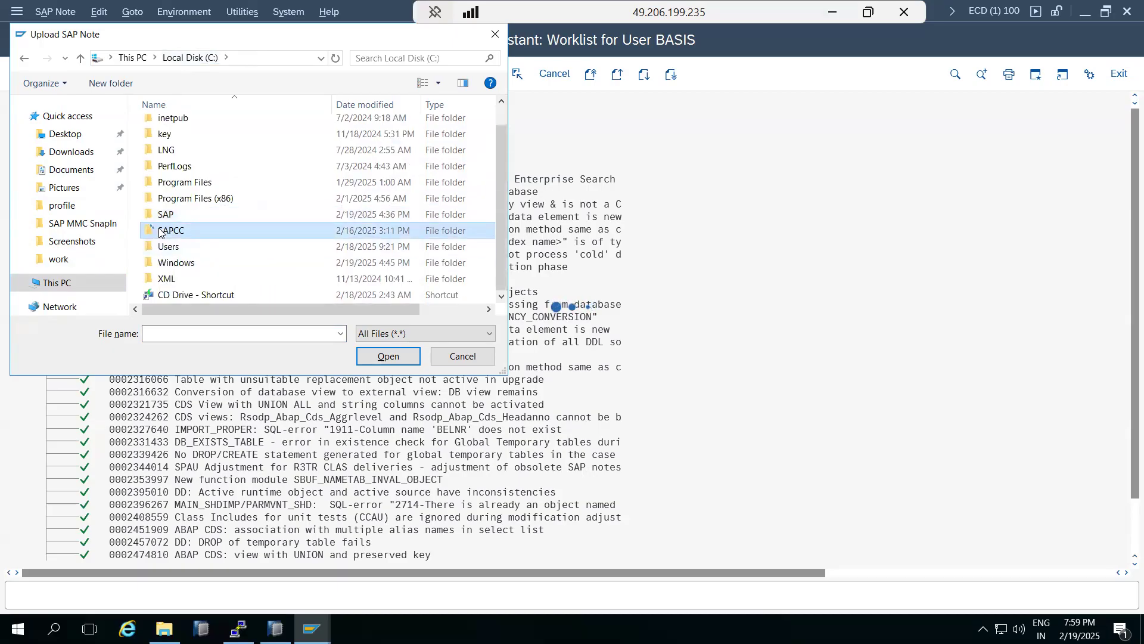
{"action": "left_click", "coordinate": [67, 284]}
{"action": "left_click", "coordinate": [463, 356]}
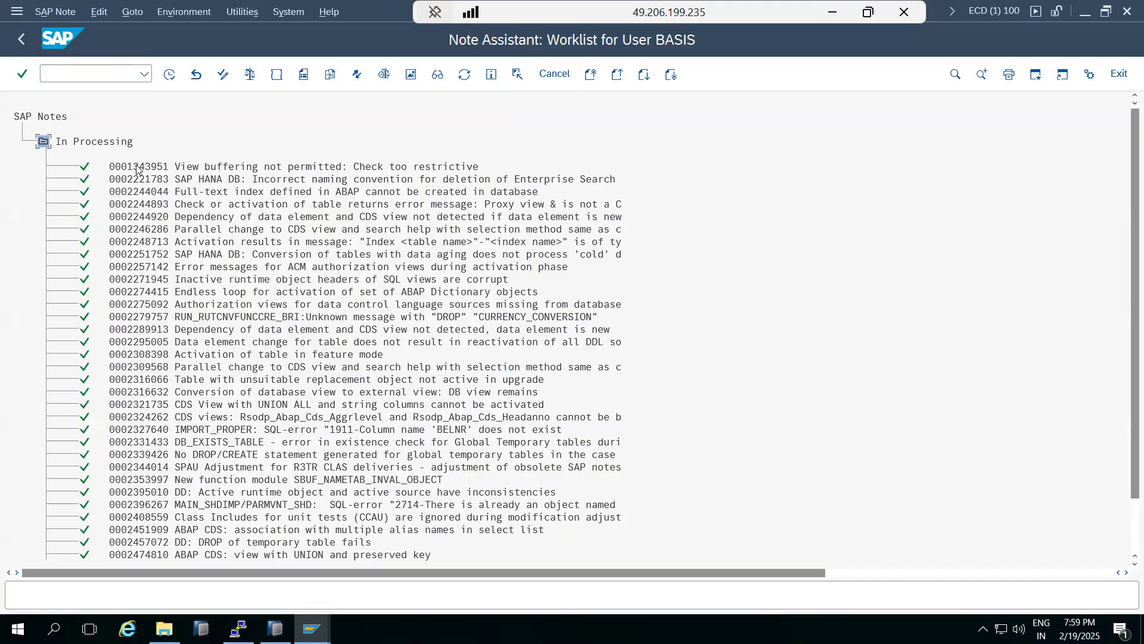
Open the note "View buffering not permitted: Check too restrictive" from the worklist and copy its SAP Note number 1343951
{"action": "left_click", "coordinate": [244, 167]}
{"action": "double_click", "coordinate": [244, 167]}
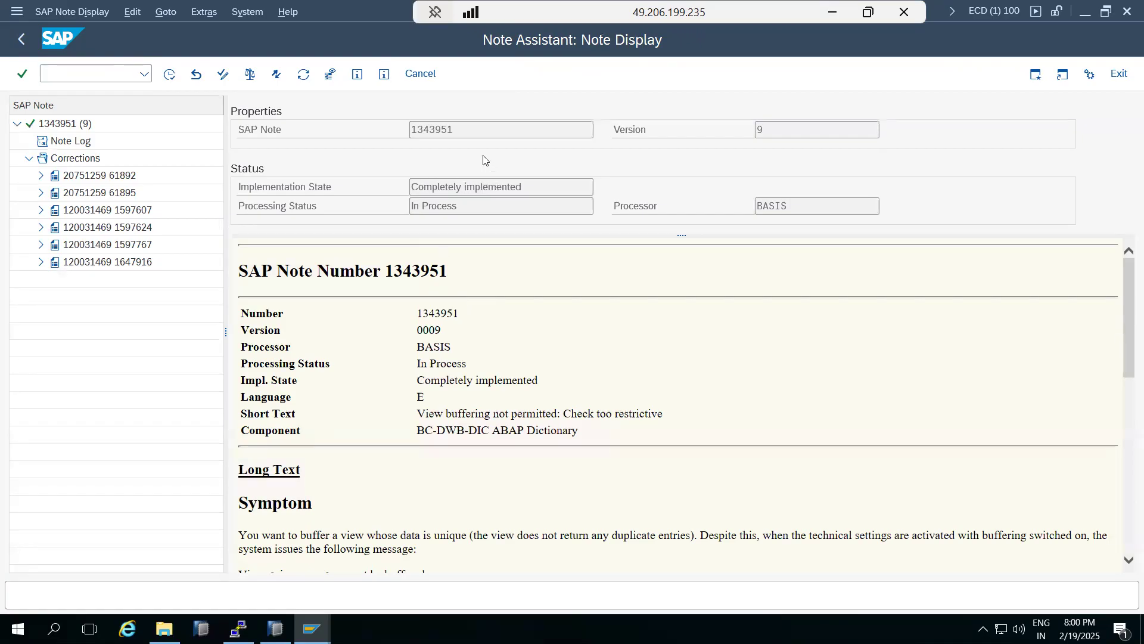
{"action": "double_click", "coordinate": [443, 127]}
{"action": "key", "text": "ctrl+c"}
{"action": "left_click", "coordinate": [404, 129]}
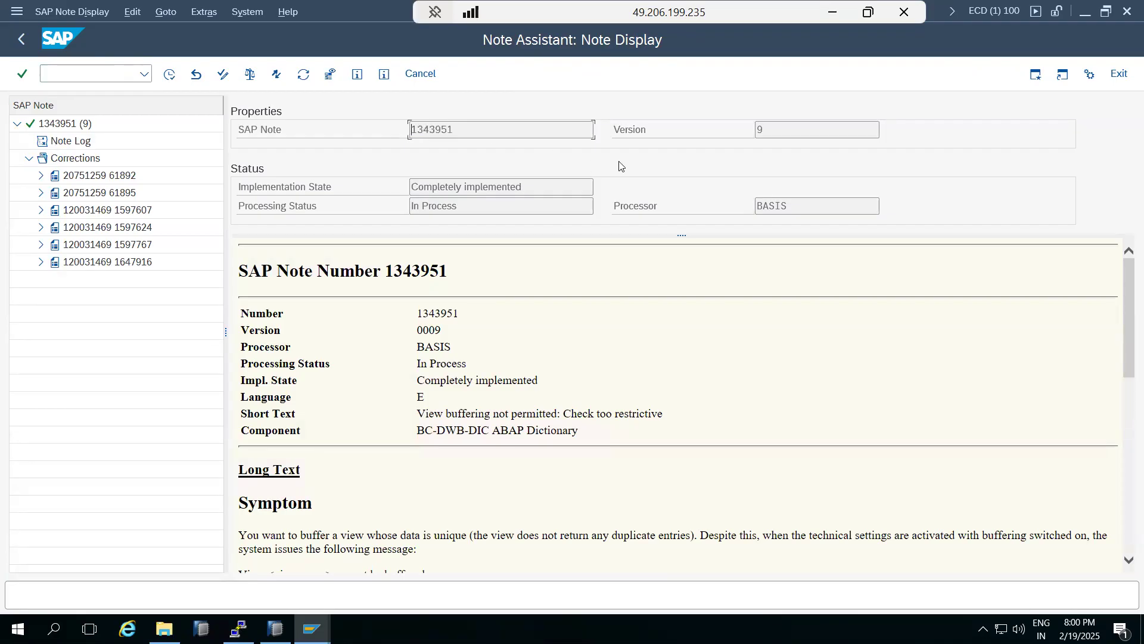
Switch to Microsoft Edge and display SAP Note 1343951 in the SAP for Me tab
{"action": "left_click", "coordinate": [836, 11]}
{"action": "left_click", "coordinate": [724, 12]}
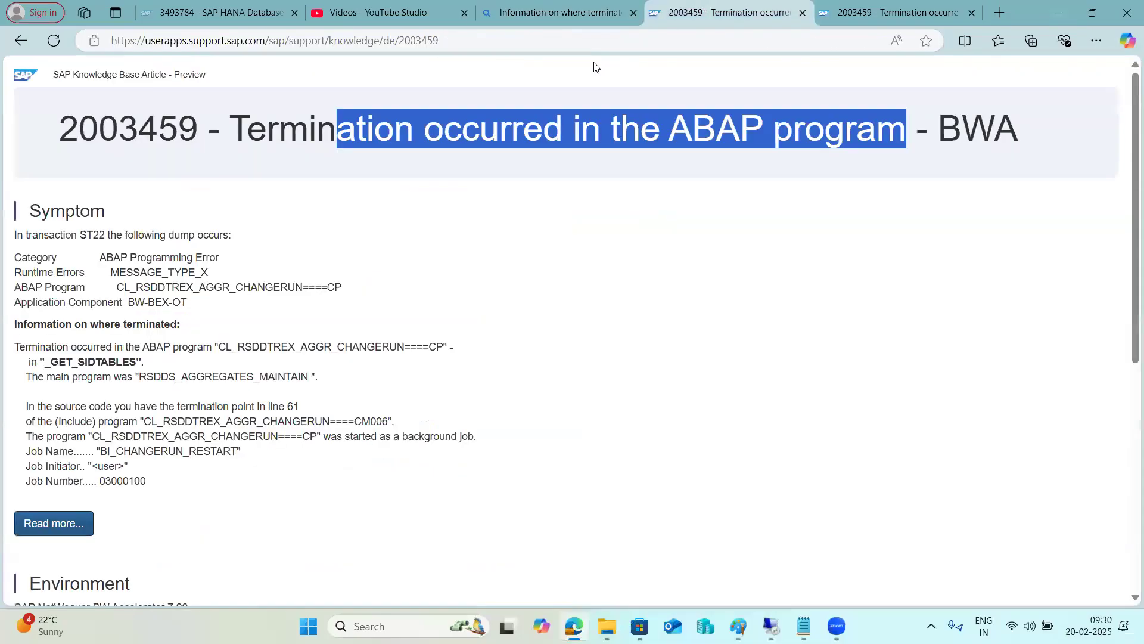
{"action": "left_click", "coordinate": [881, 12]}
{"action": "left_click", "coordinate": [444, 77]}
{"action": "key", "text": "ctrl+v"}
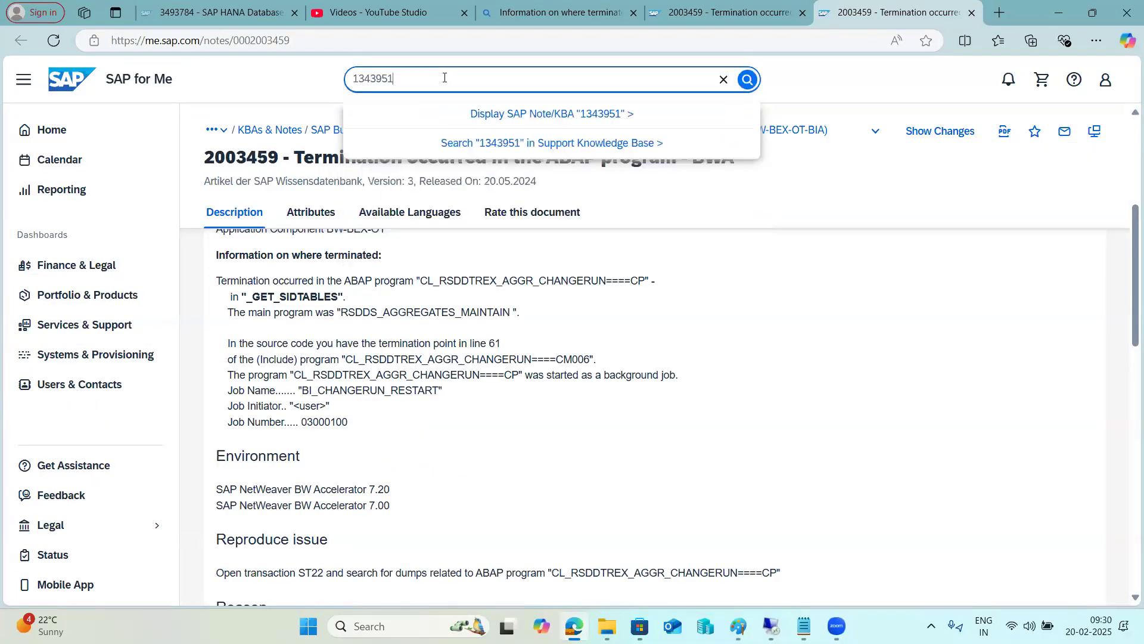
{"action": "left_click", "coordinate": [530, 115]}
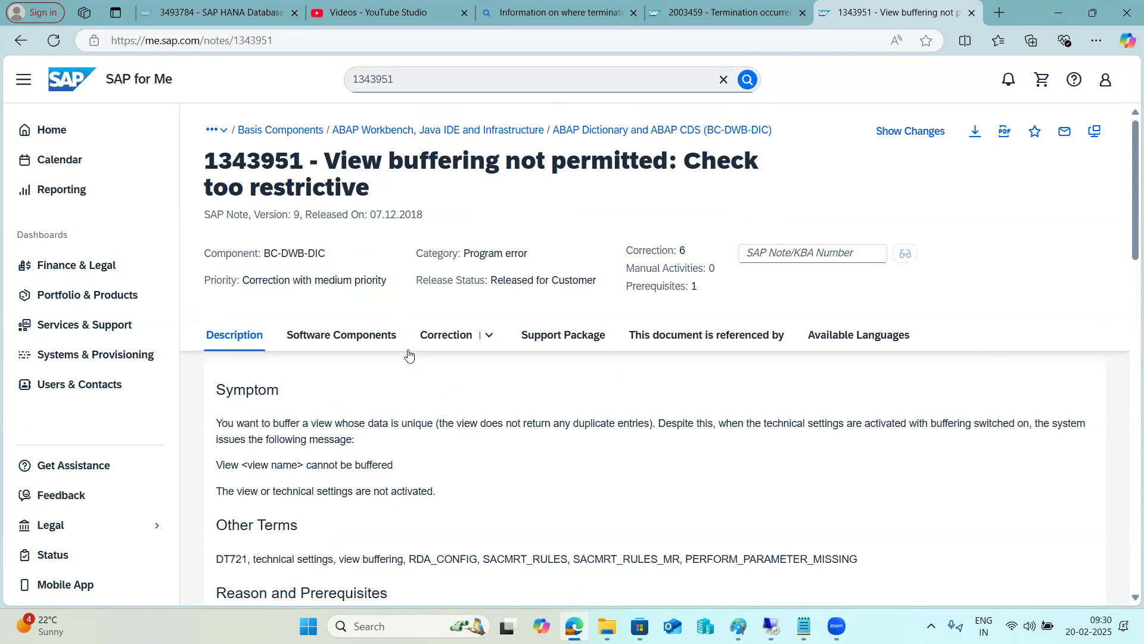
Review the note's prerequisites and support packages, and open the referencing note "Known problems with Support Packages in SAP NW 7.50 AS ABAP"
{"action": "scroll", "coordinate": [475, 434], "scroll_direction": "down", "scroll_amount": 15}
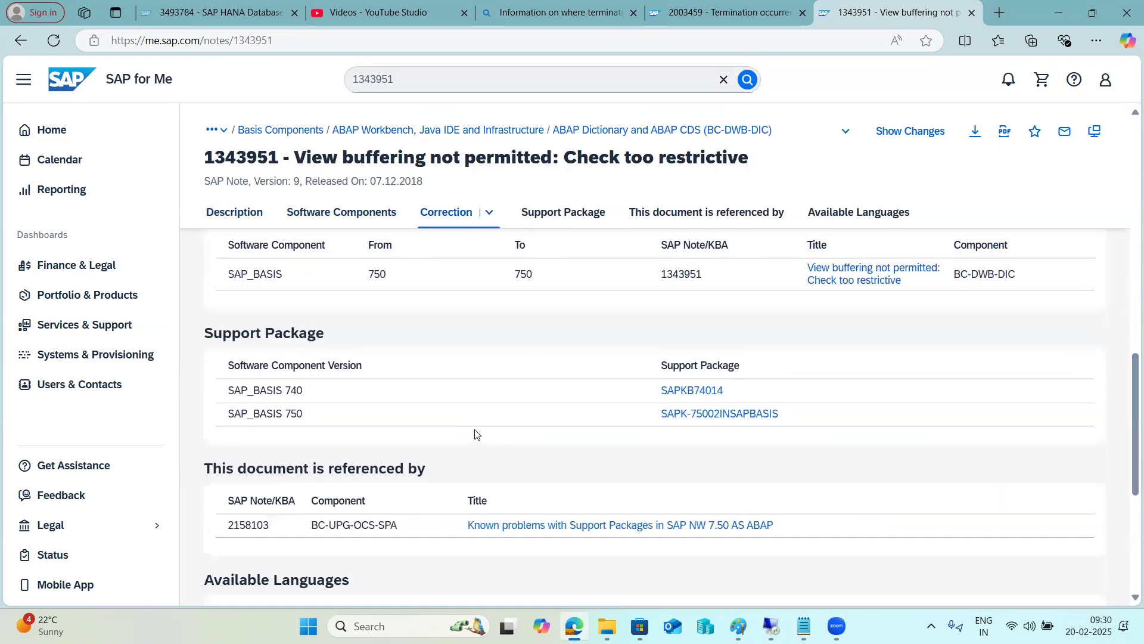
{"action": "scroll", "coordinate": [476, 433], "scroll_direction": "up", "scroll_amount": 1}
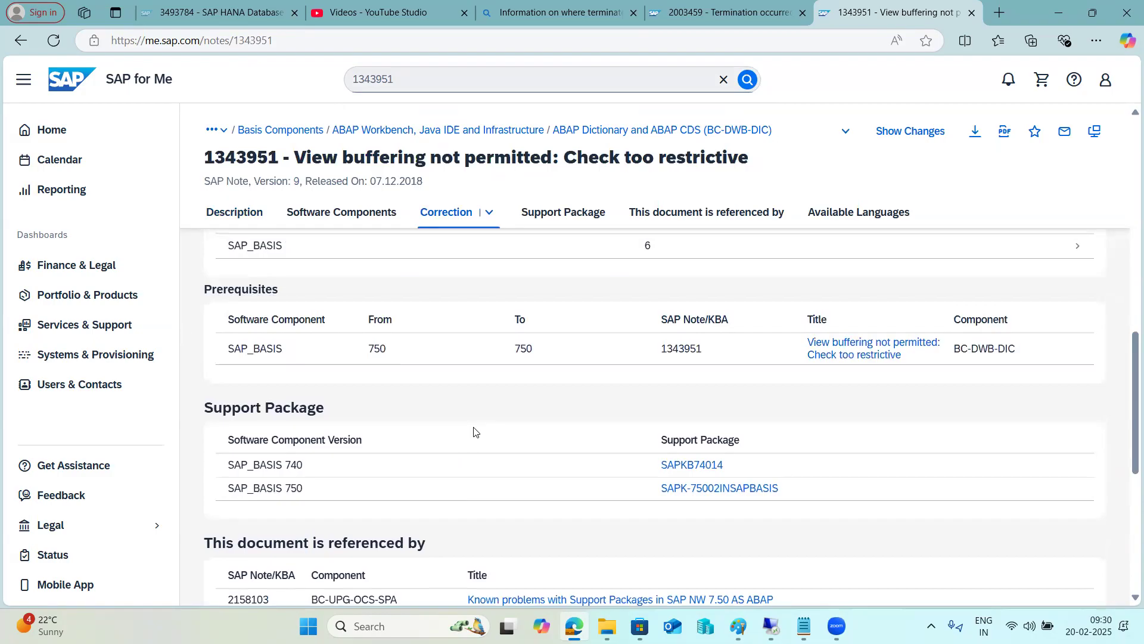
{"action": "scroll", "coordinate": [475, 432], "scroll_direction": "down", "scroll_amount": 2}
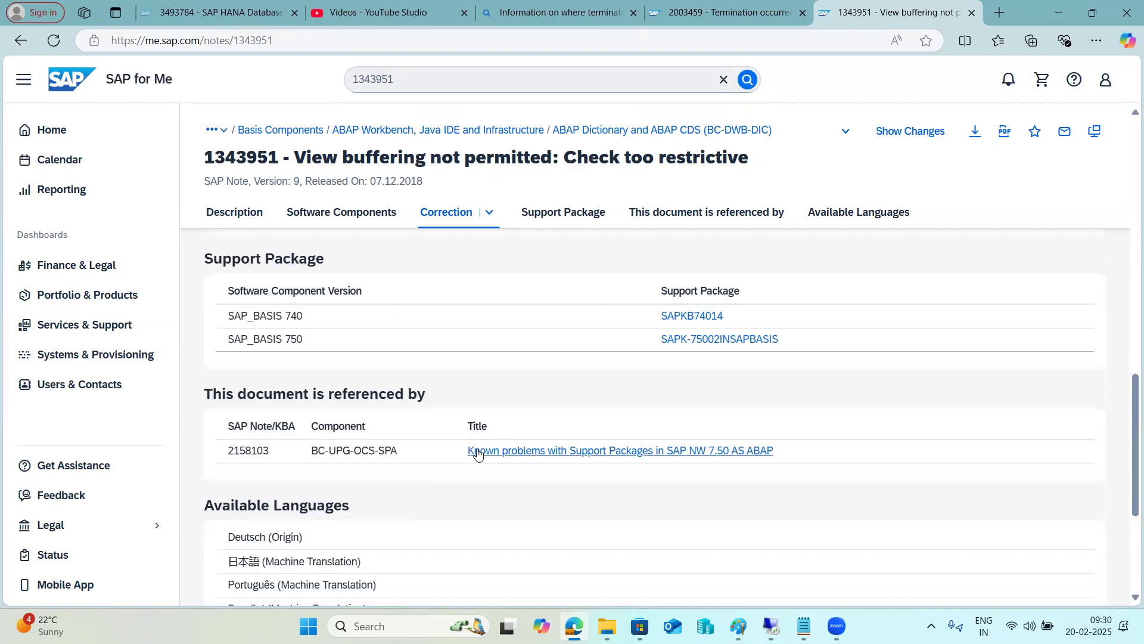
{"action": "left_click", "coordinate": [482, 452]}
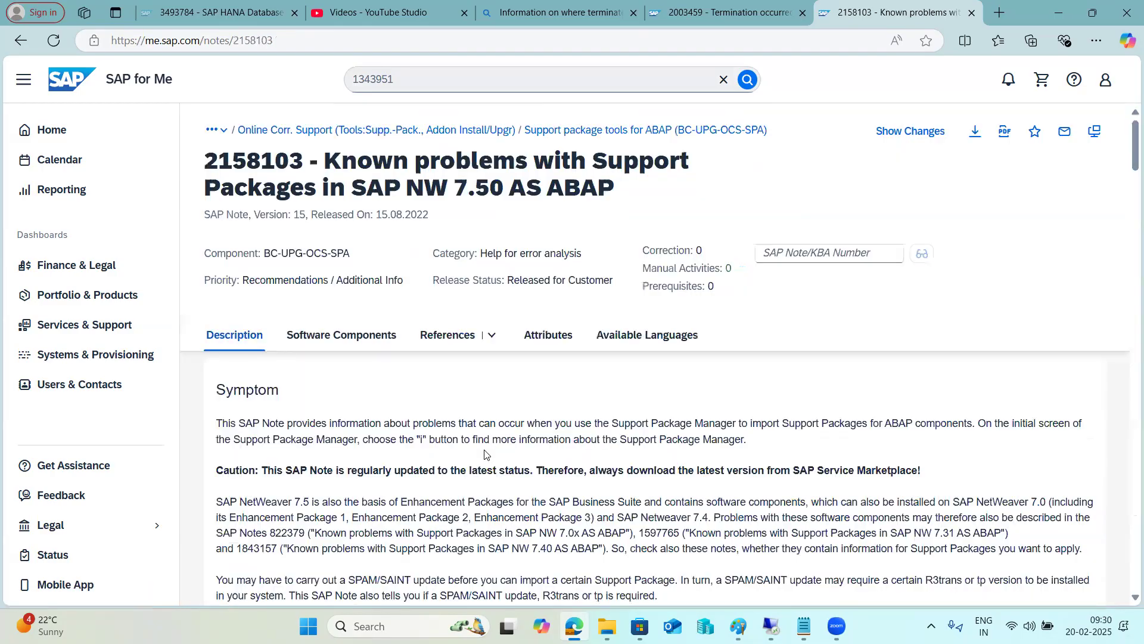
Copy note number 2344014 from the section on avoiding problems during modification adjustment in SPDD / SPAU
{"action": "scroll", "coordinate": [484, 447], "scroll_direction": "down", "scroll_amount": 3}
{"action": "scroll", "coordinate": [484, 447], "scroll_direction": "down", "scroll_amount": 9}
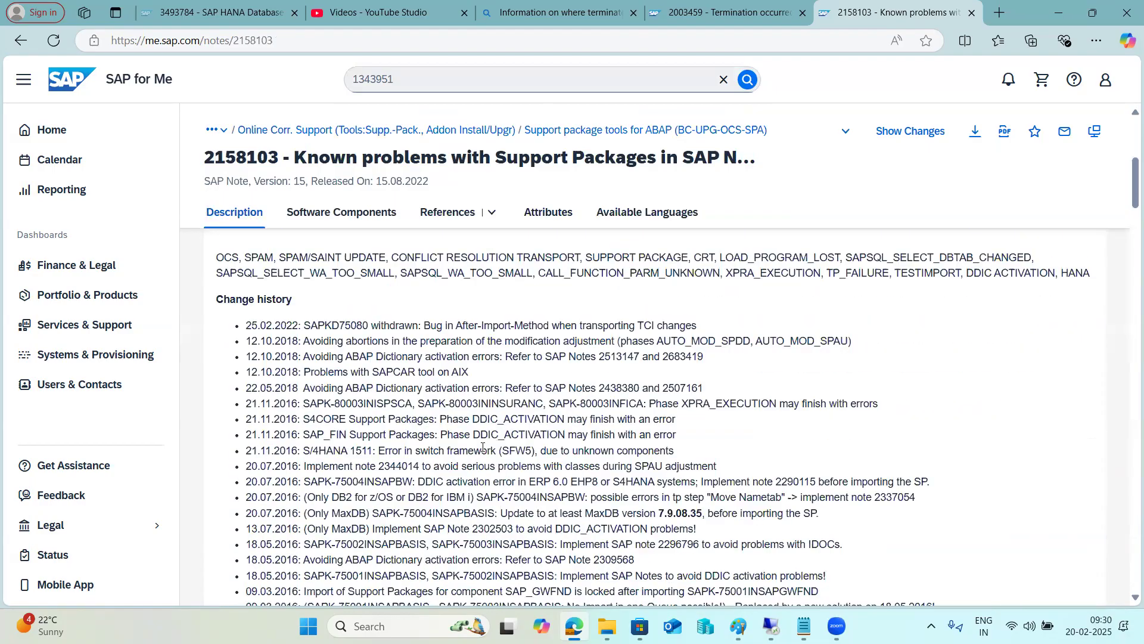
{"action": "scroll", "coordinate": [483, 447], "scroll_direction": "down", "scroll_amount": 10}
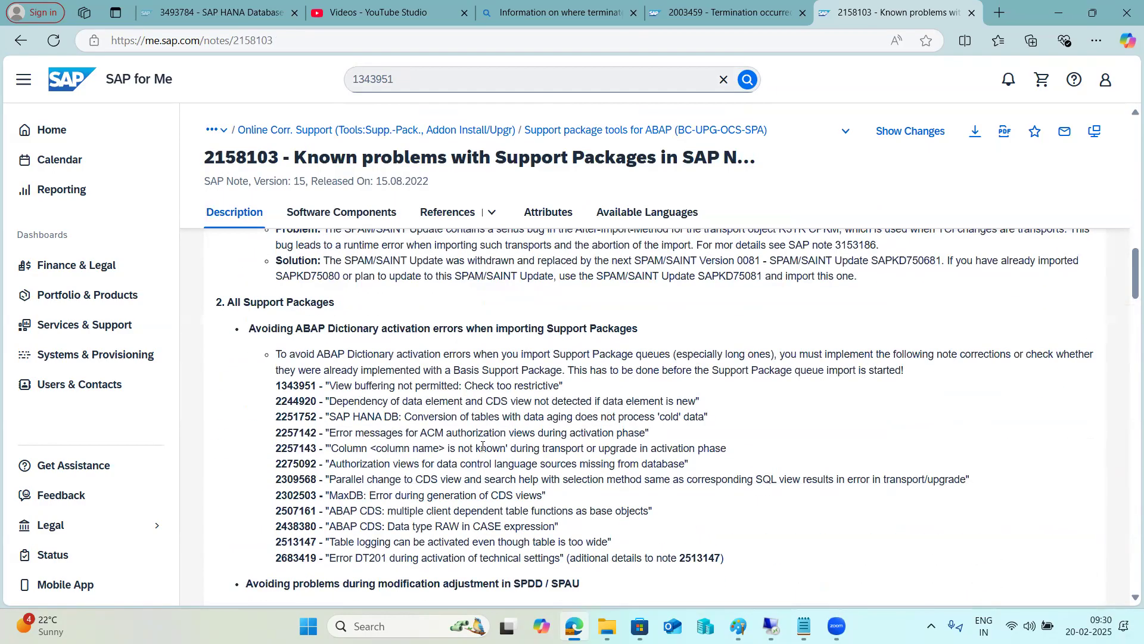
{"action": "left_click_drag", "start_coordinate": [351, 329], "coordinate": [387, 330]}
{"action": "scroll", "coordinate": [304, 511], "scroll_direction": "down", "scroll_amount": 3}
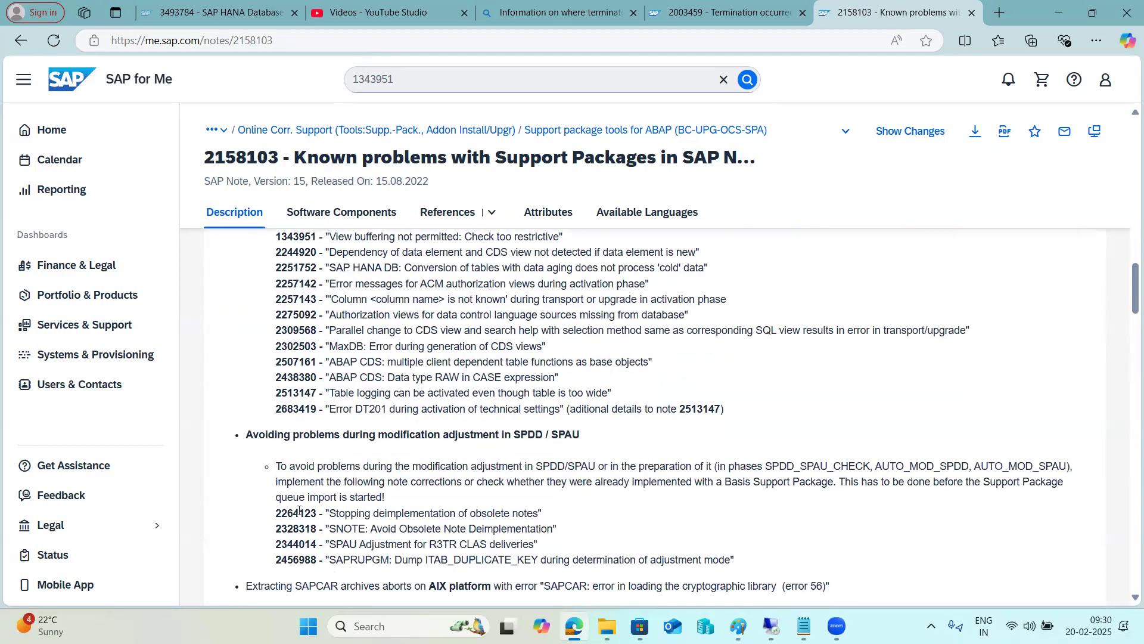
{"action": "double_click", "coordinate": [294, 545]}
{"action": "key", "text": "ctrl+c"}
Switch to the SAP session and look up note 2344014 in the SAP Note Browser
{"action": "key", "text": "alt+Tab"}
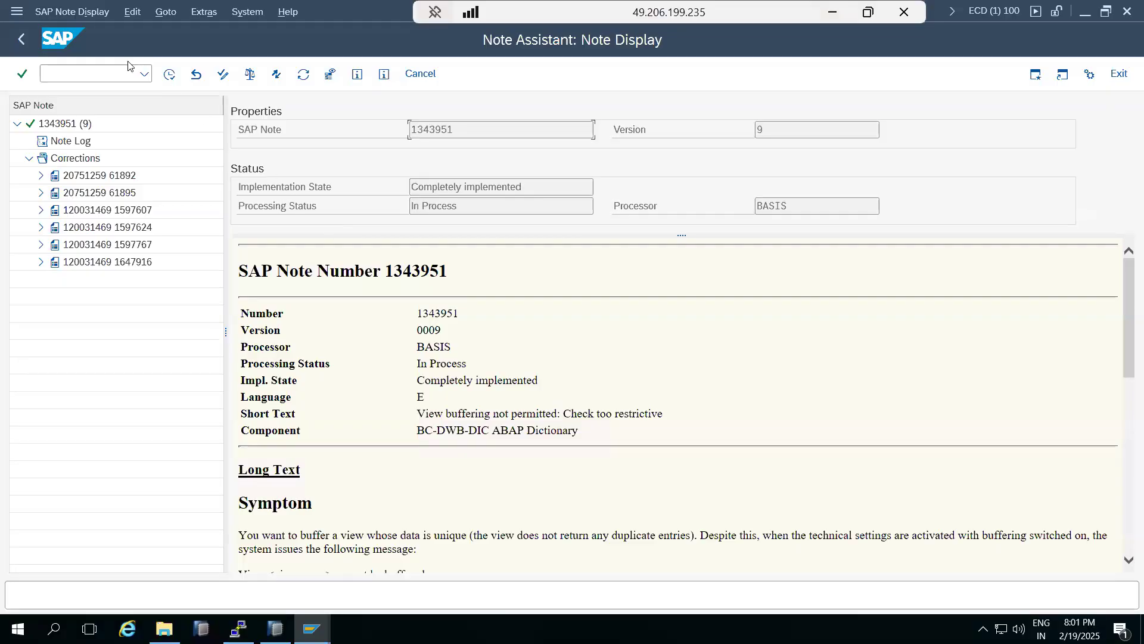
{"action": "left_click", "coordinate": [19, 37]}
{"action": "left_click", "coordinate": [133, 12]}
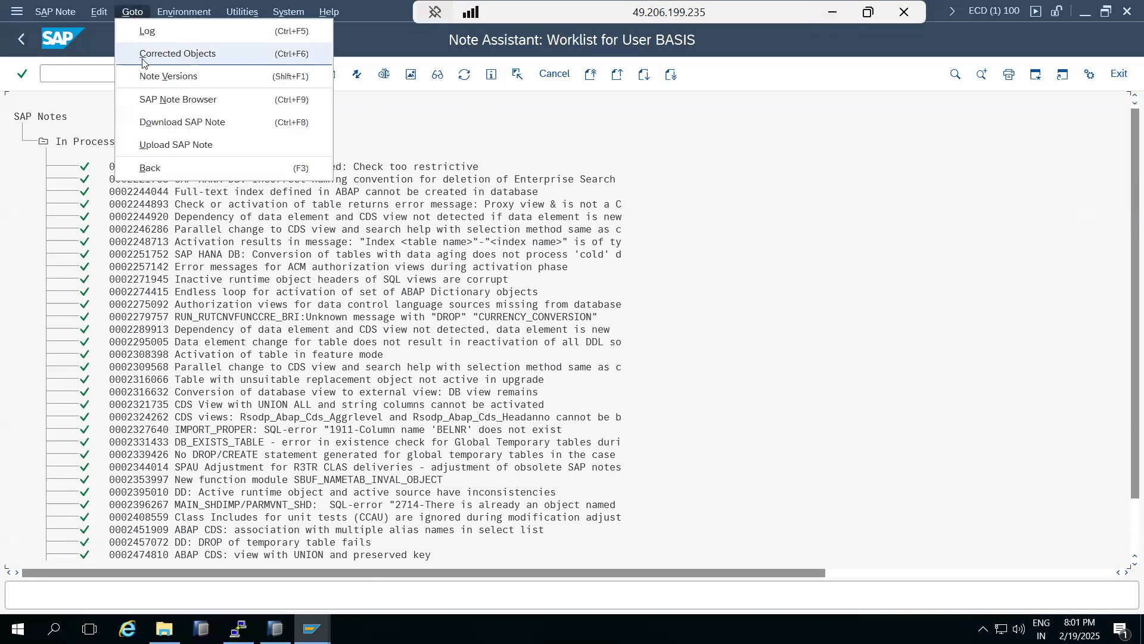
{"action": "left_click", "coordinate": [160, 100]}
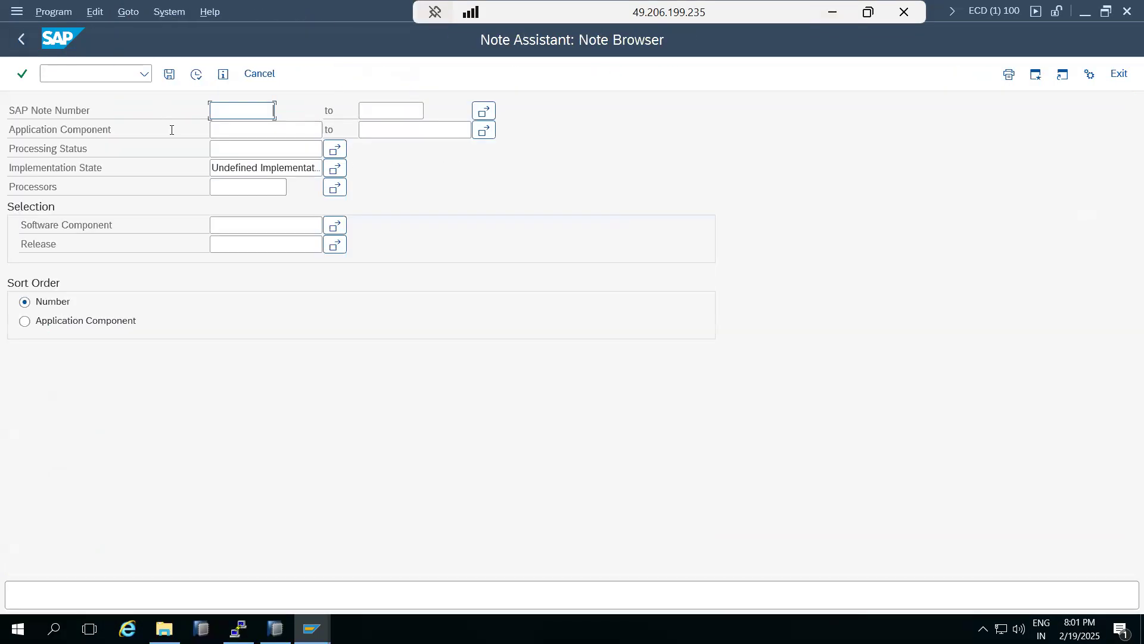
{"action": "key", "text": "ctrl+v"}
{"action": "left_click", "coordinate": [196, 75]}
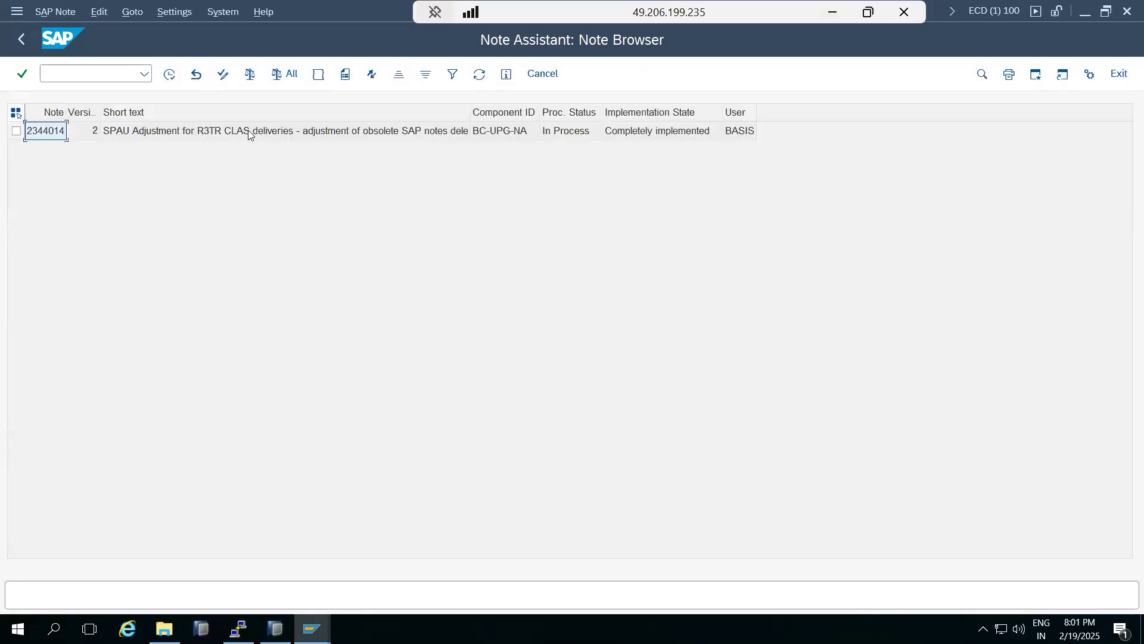
Return to Microsoft Edge and copy note number 2275092 from the Basis 7.50 Support Packages section of note 2158103
{"action": "left_click", "coordinate": [827, 15]}
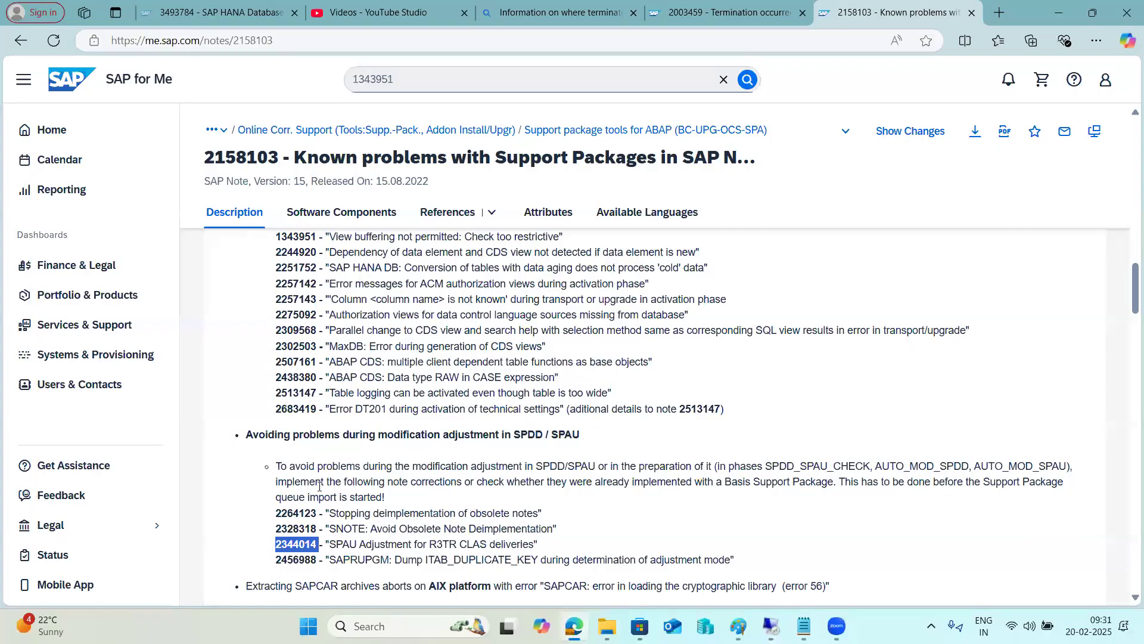
{"action": "scroll", "coordinate": [318, 486], "scroll_direction": "down", "scroll_amount": 5}
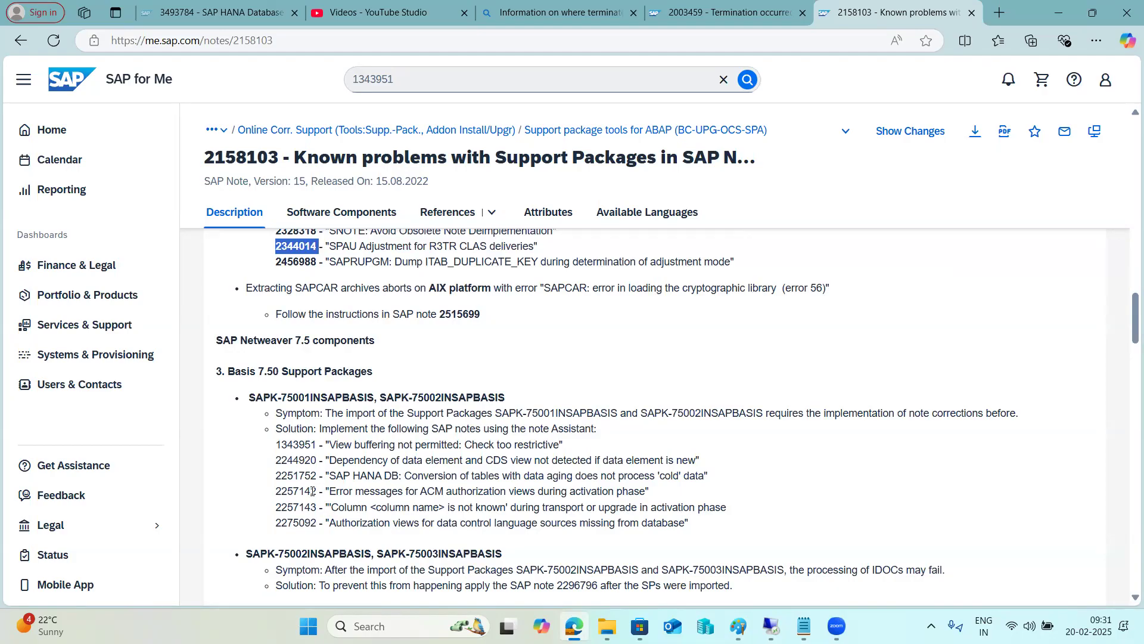
{"action": "double_click", "coordinate": [298, 523]}
{"action": "key", "text": "ctrl+c"}
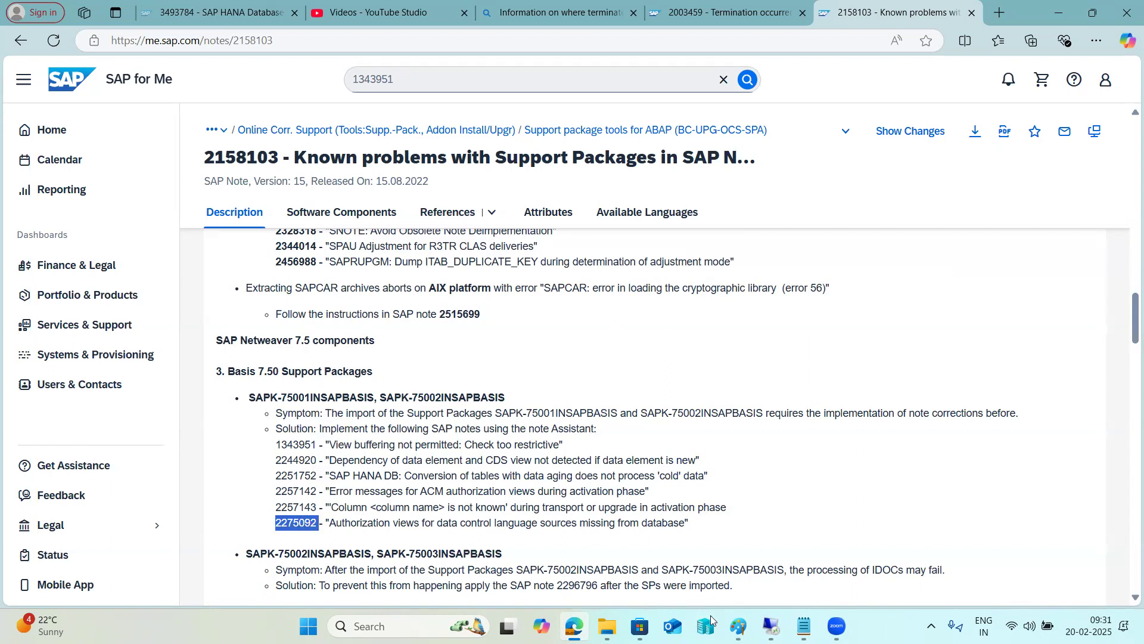
Switch to the SAP session, look up note 2275092 in the Note Browser and check its implementation state
{"action": "left_click", "coordinate": [768, 625]}
{"action": "left_click", "coordinate": [24, 38]}
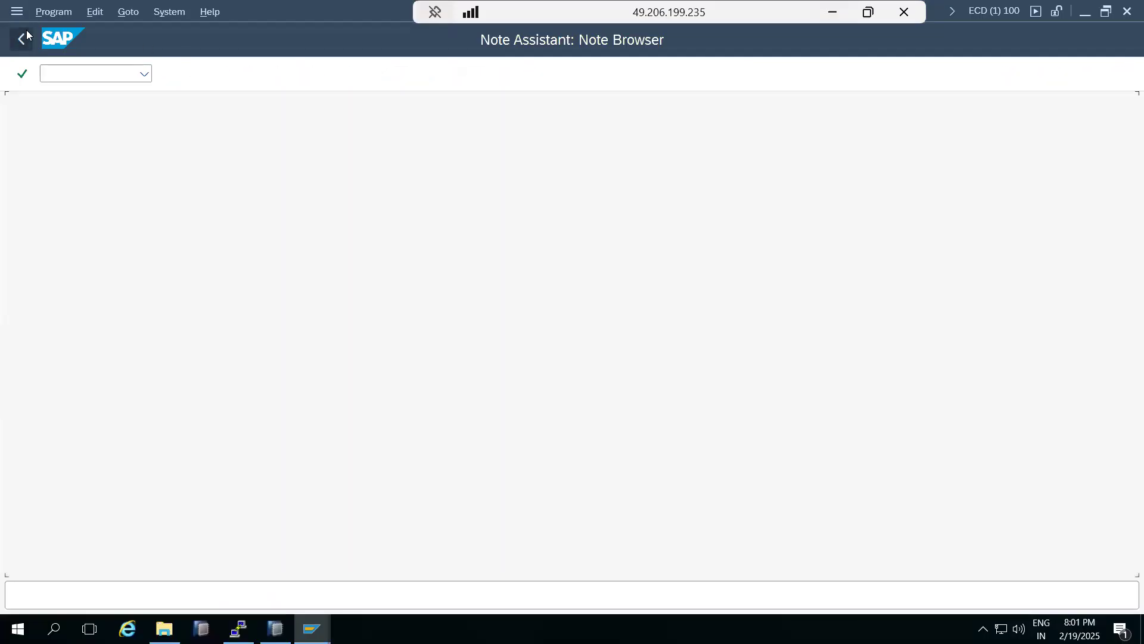
{"action": "key", "text": "ctrl+v"}
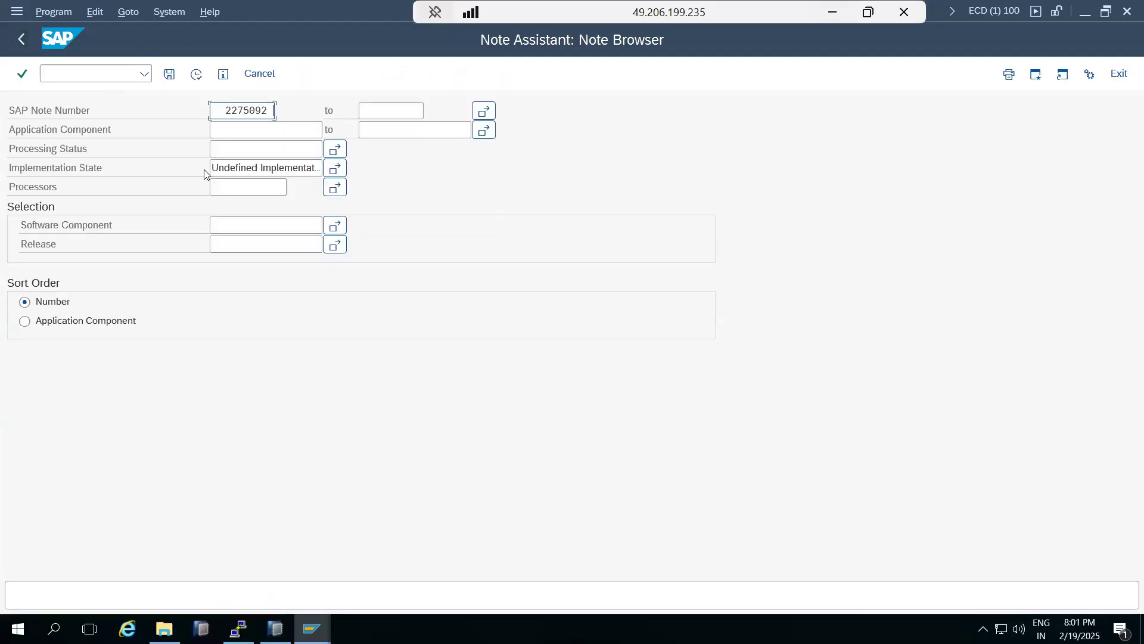
{"action": "left_click", "coordinate": [195, 76]}
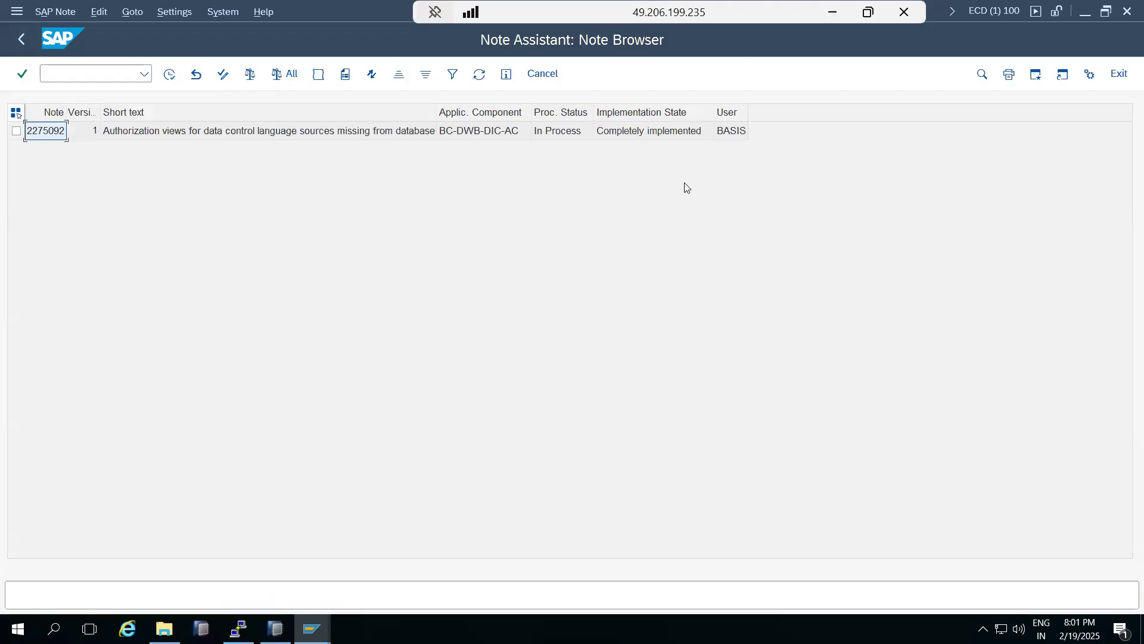
{"action": "left_click", "coordinate": [651, 132]}
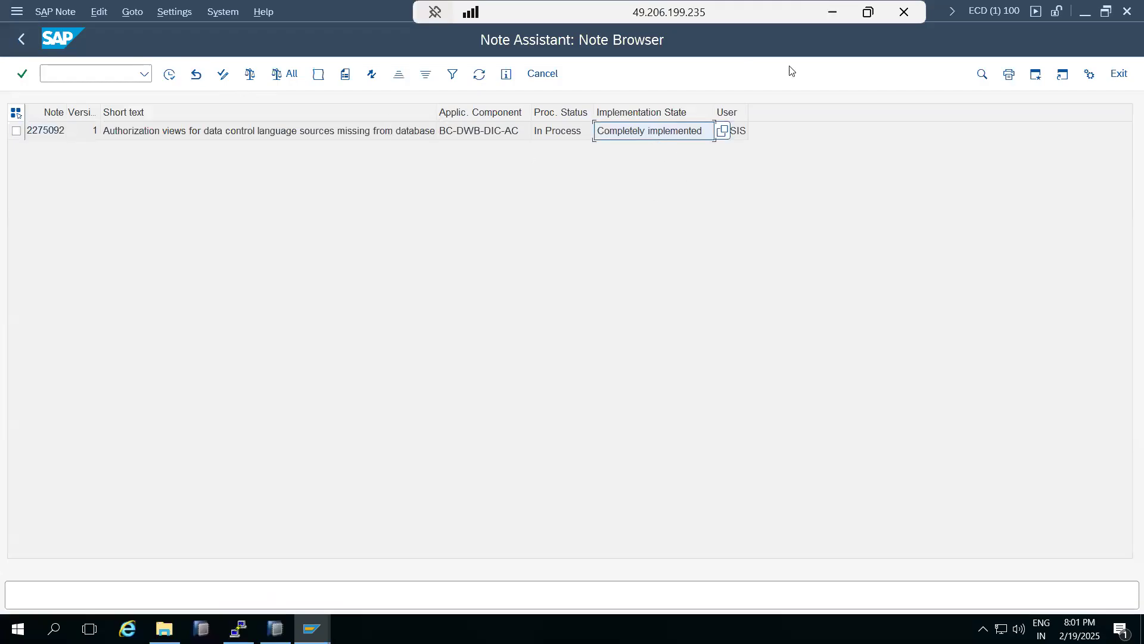
Return to Microsoft Edge and review the remaining support package sections of note 2158103 down to its software components
{"action": "left_click", "coordinate": [839, 17]}
{"action": "scroll", "coordinate": [433, 528], "scroll_direction": "down", "scroll_amount": 10}
{"action": "scroll", "coordinate": [432, 528], "scroll_direction": "down", "scroll_amount": 15}
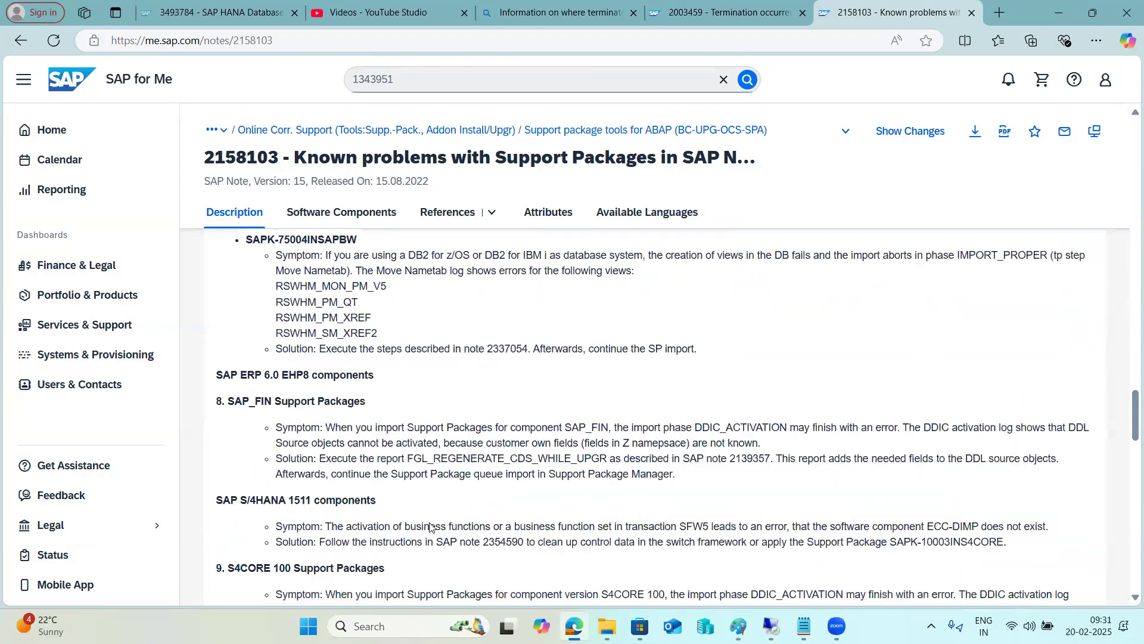
{"action": "scroll", "coordinate": [433, 528], "scroll_direction": "down", "scroll_amount": 1}
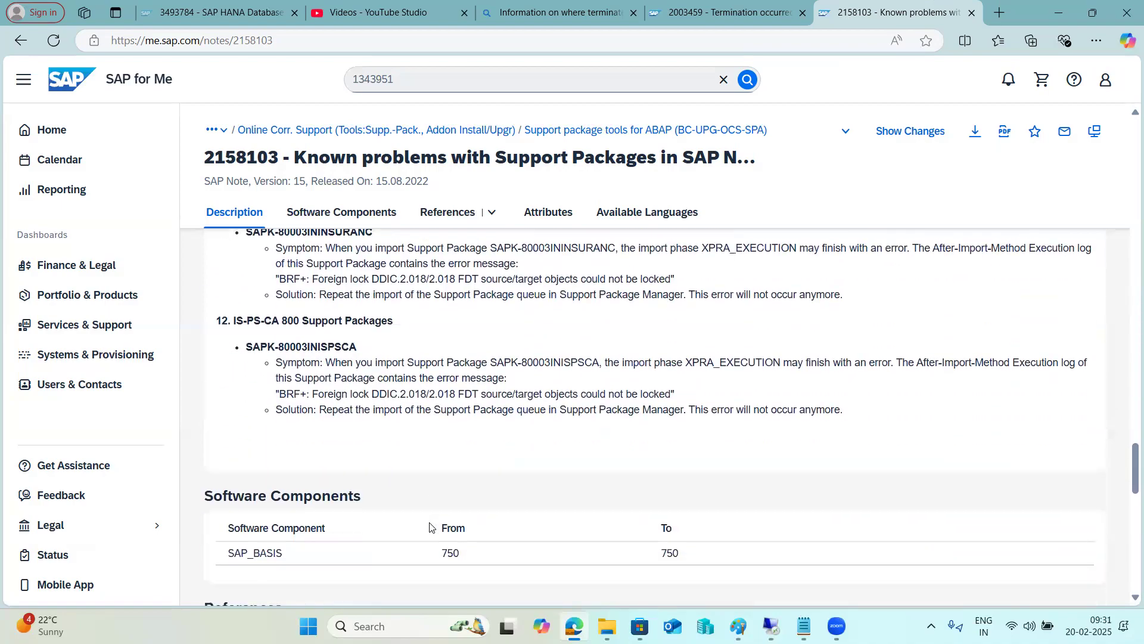
Open note 2309568 from the references of note 2158103 and copy its number
{"action": "scroll", "coordinate": [432, 526], "scroll_direction": "down", "scroll_amount": 10}
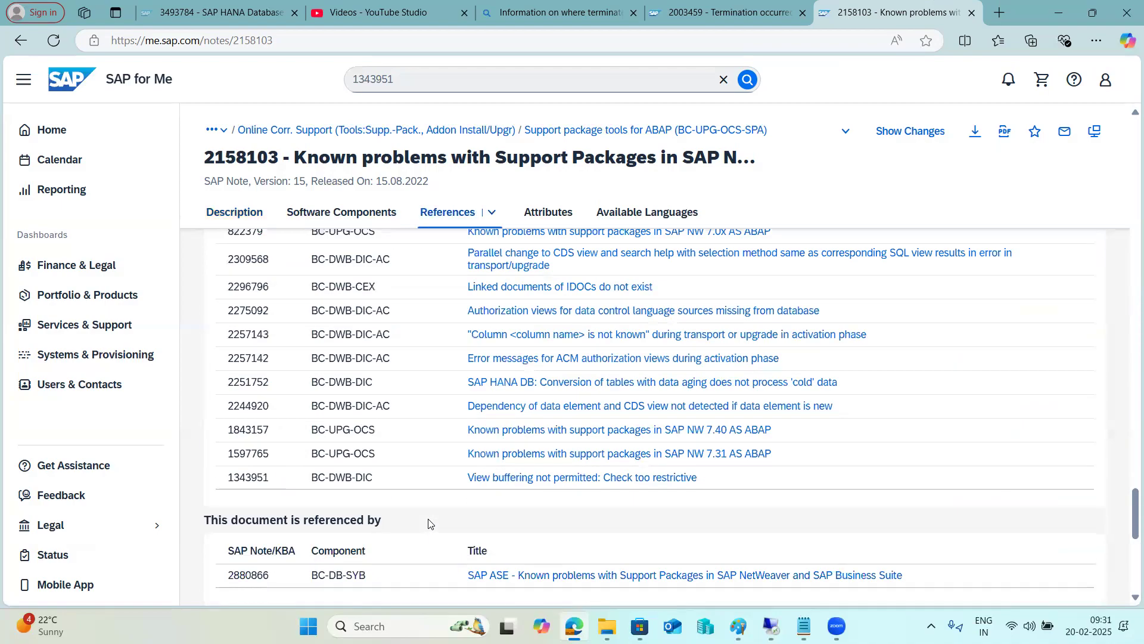
{"action": "scroll", "coordinate": [431, 523], "scroll_direction": "up", "scroll_amount": 1}
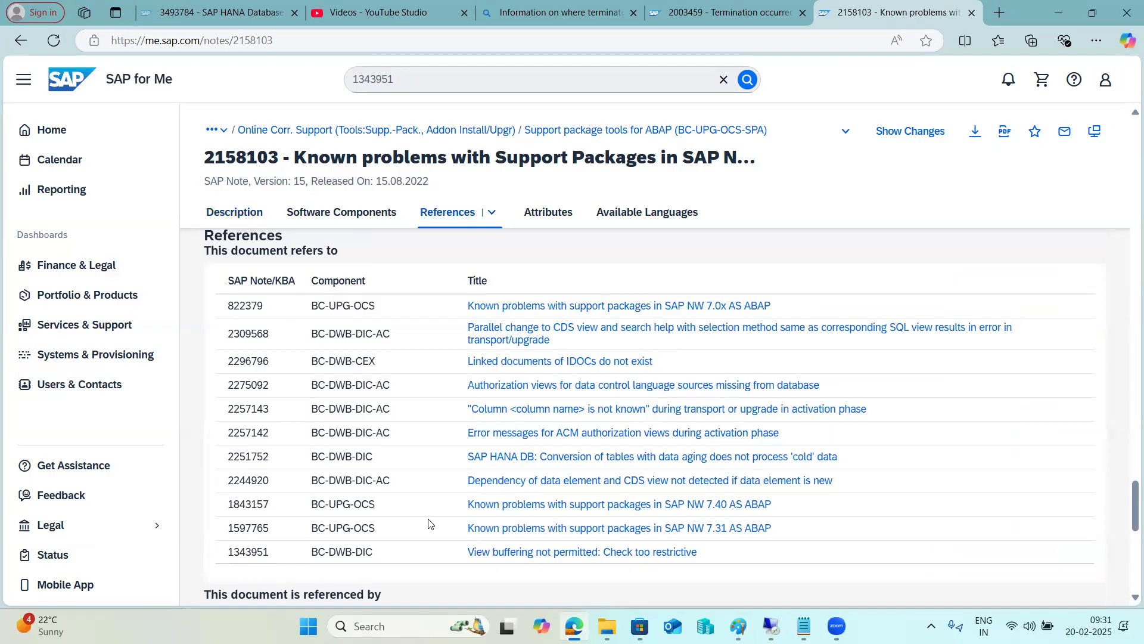
{"action": "left_click", "coordinate": [514, 344]}
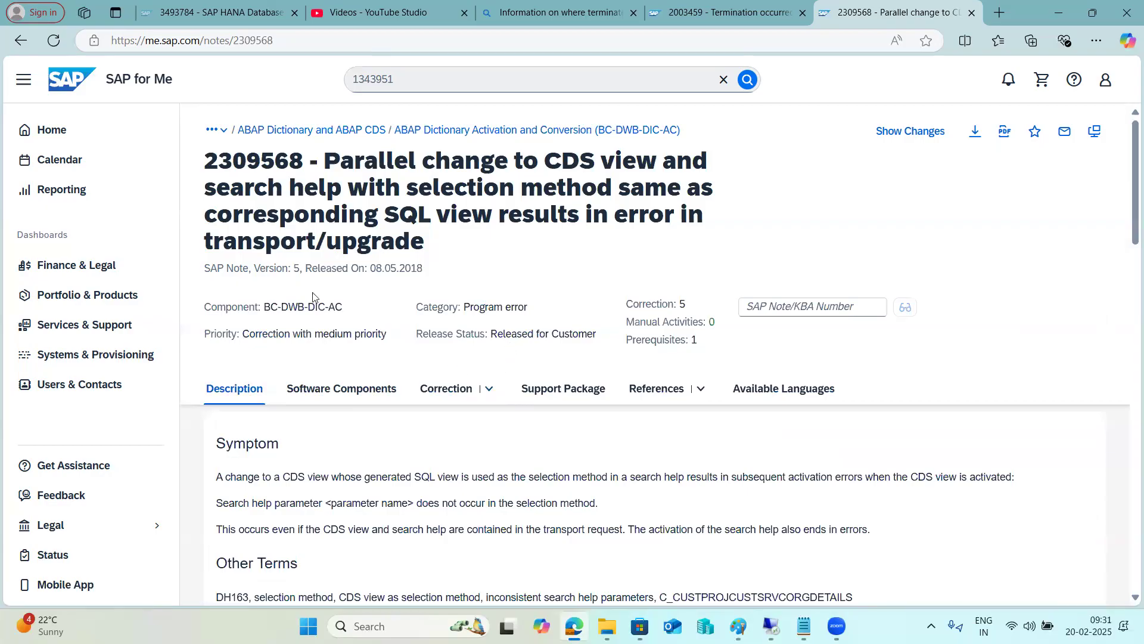
{"action": "double_click", "coordinate": [282, 162]}
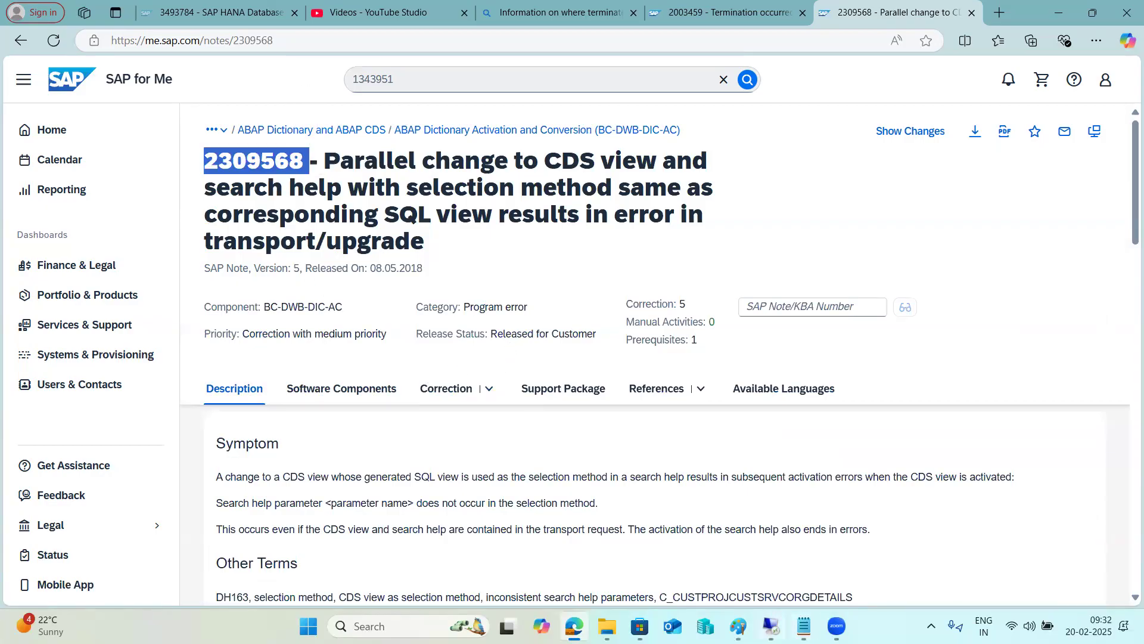
Switch to the SAP session and look up note 2309568 in the Note Browser to check its implementation state
{"action": "key", "text": "alt+Tab"}
{"action": "left_click", "coordinate": [21, 40]}
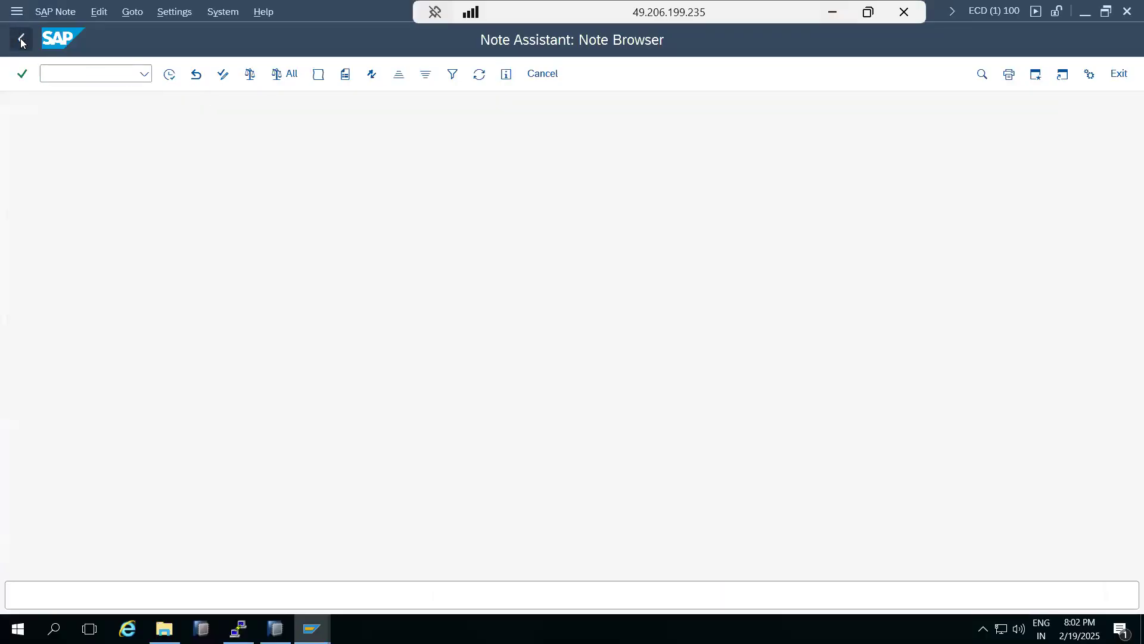
{"action": "key", "text": "ctrl+v"}
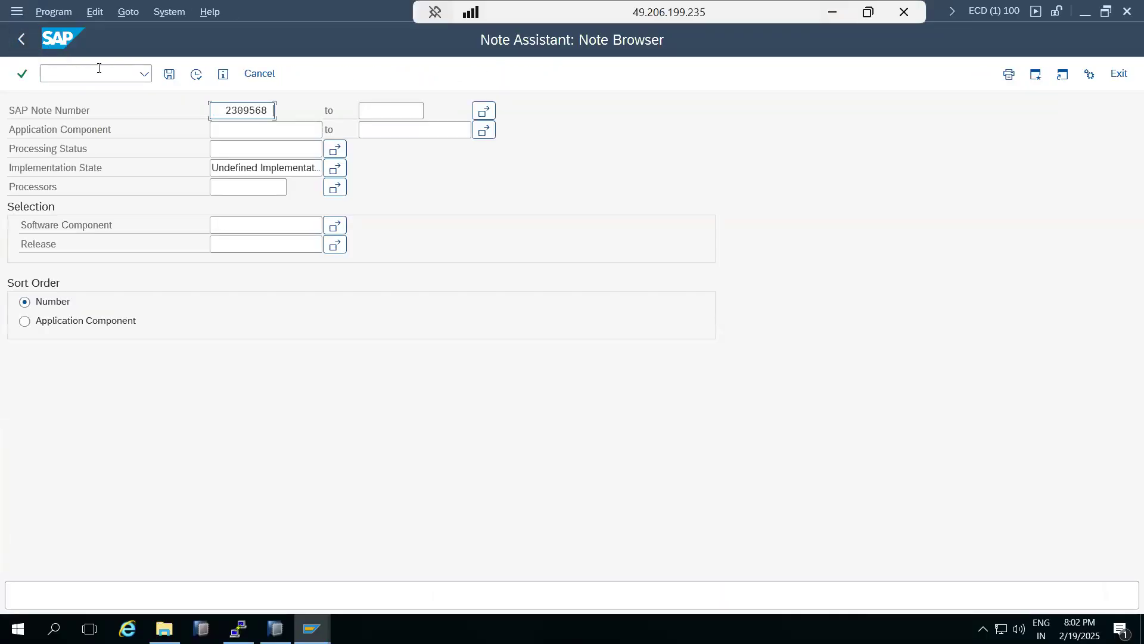
{"action": "left_click", "coordinate": [196, 78]}
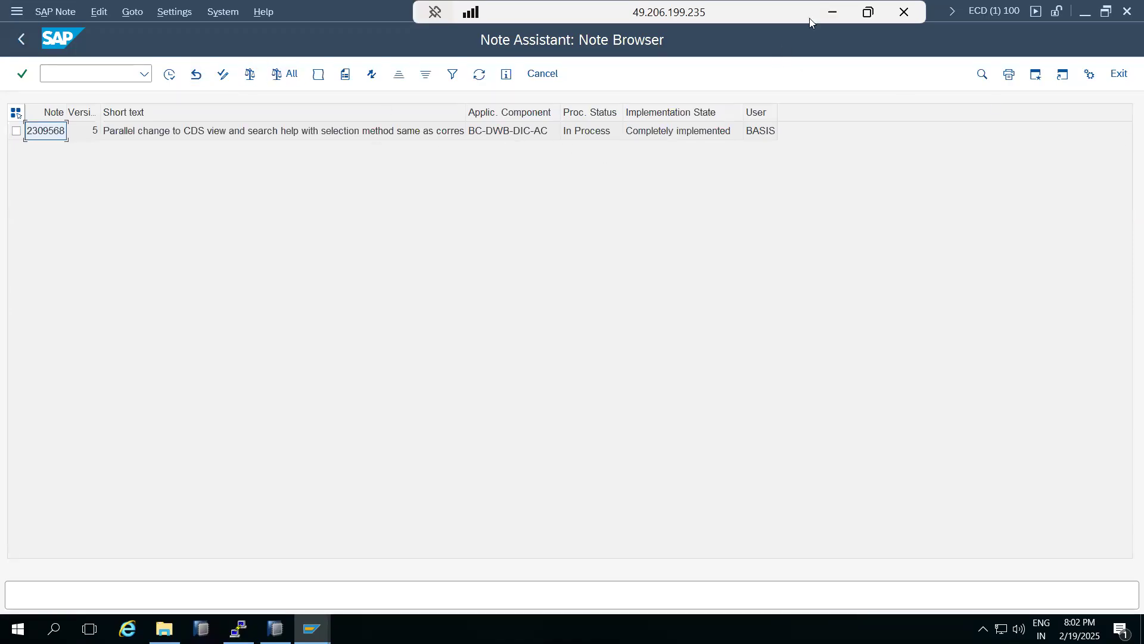
Return to Microsoft Edge and review the solution, prerequisites and support packages of note 2309568
{"action": "left_click", "coordinate": [833, 12]}
{"action": "scroll", "coordinate": [677, 425], "scroll_direction": "down", "scroll_amount": 15}
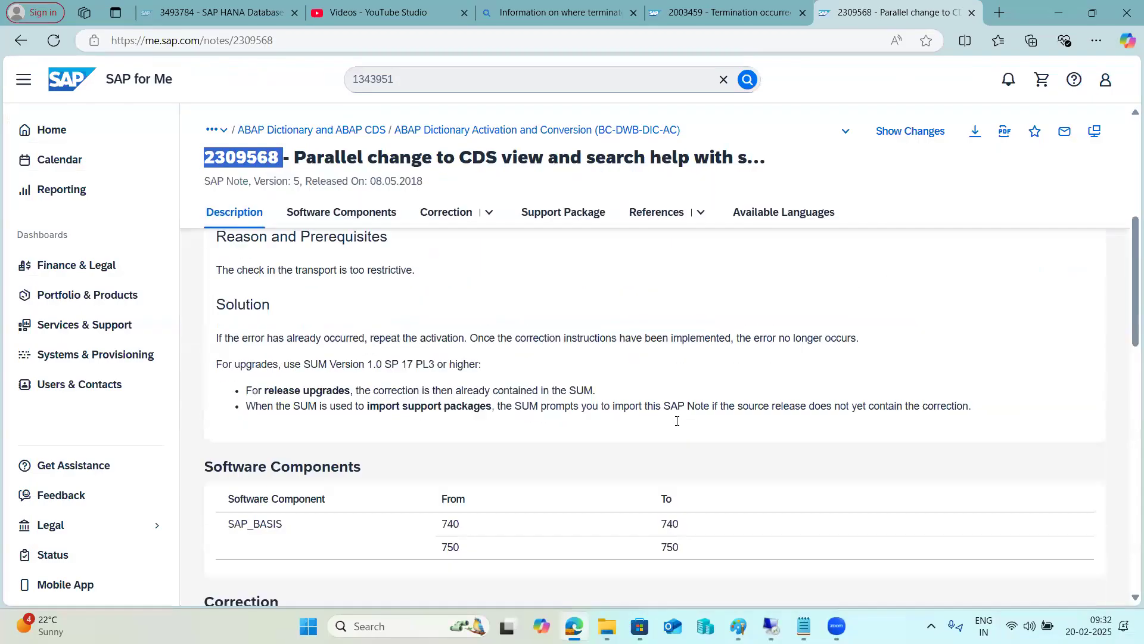
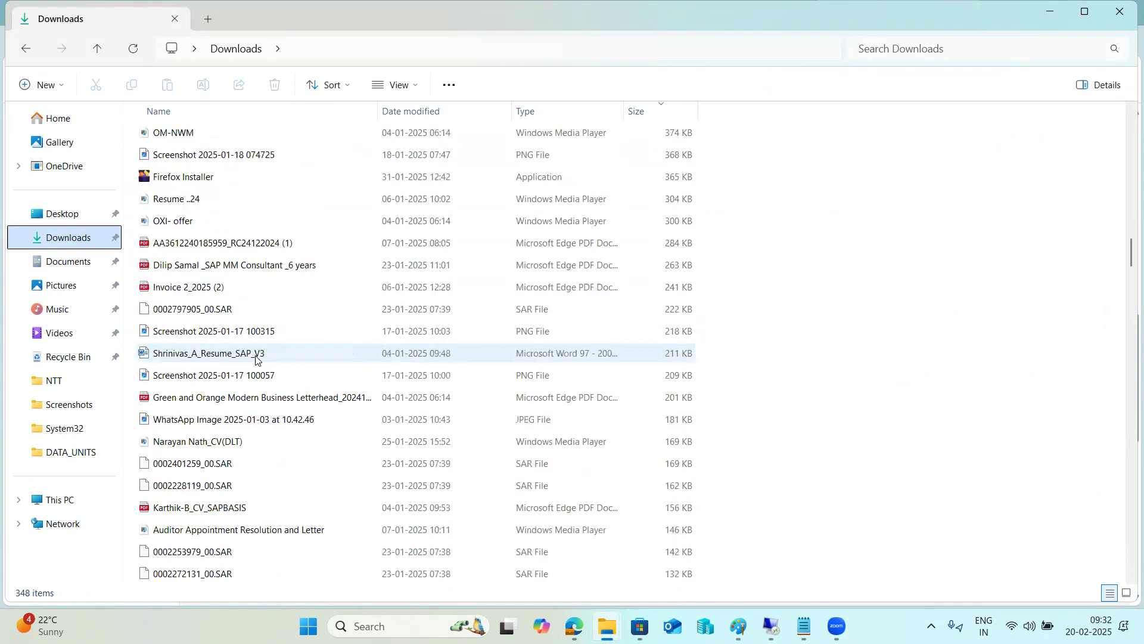
Look through the Downloads, C:\SAP and Documents folders in File Explorer and close its window
{"action": "scroll", "coordinate": [256, 358], "scroll_direction": "down", "scroll_amount": 3}
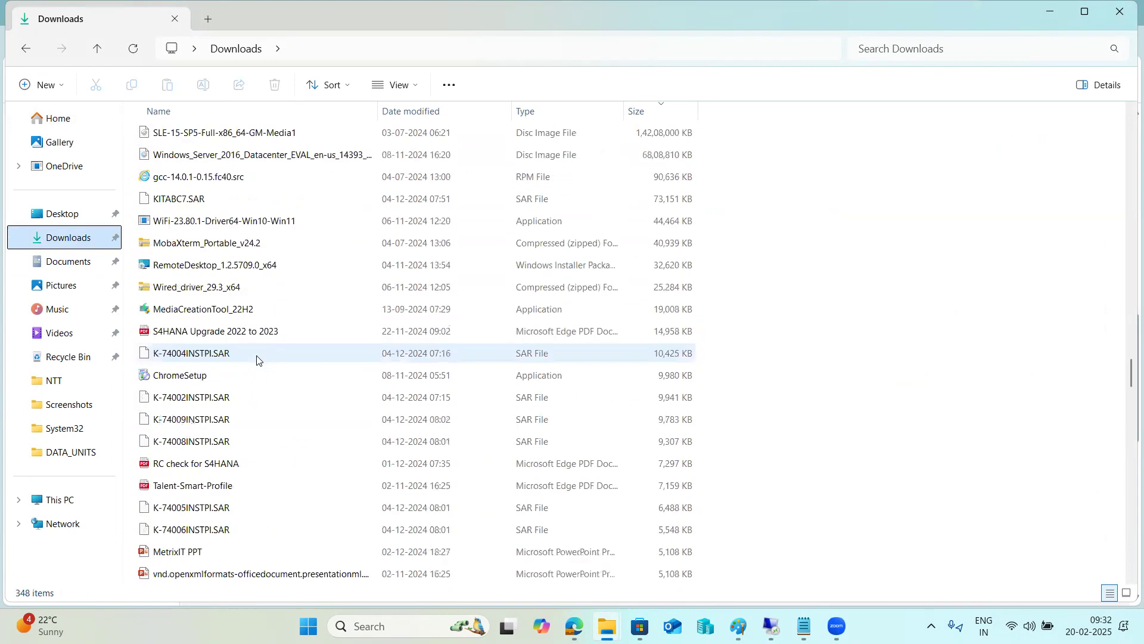
{"action": "left_click", "coordinate": [1121, 12]}
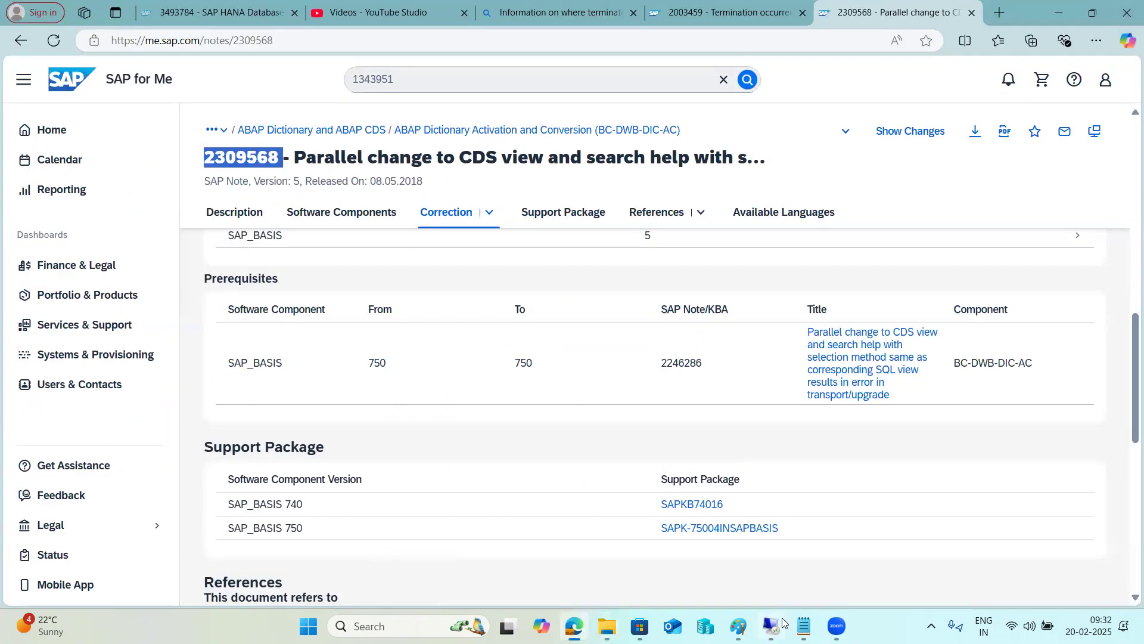
{"action": "left_click", "coordinate": [620, 626]}
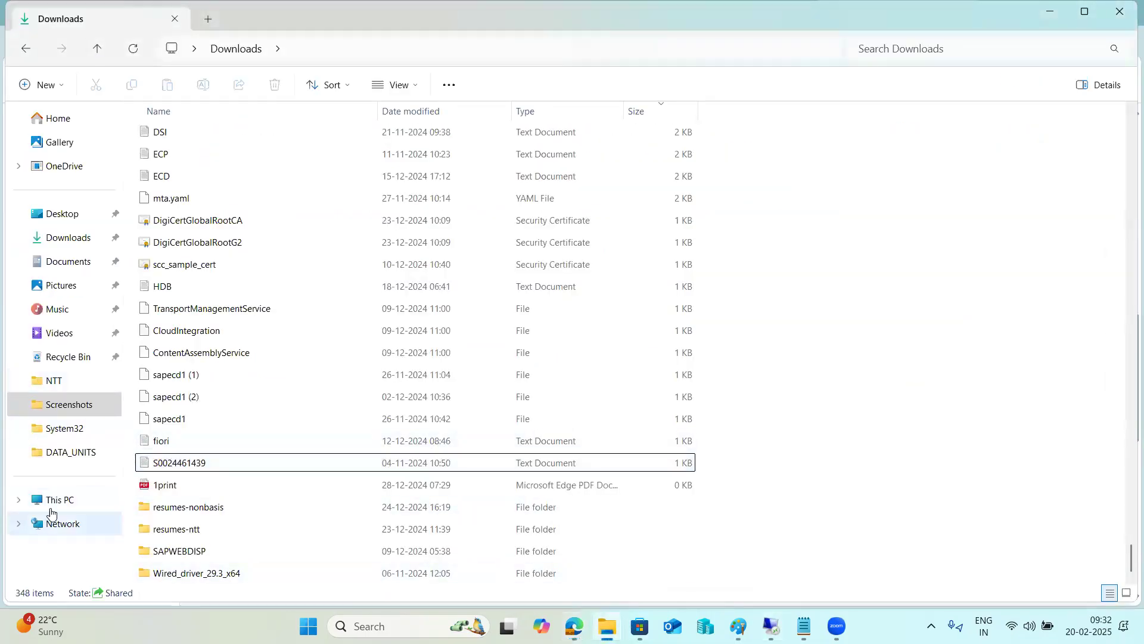
{"action": "left_click", "coordinate": [51, 500]}
{"action": "double_click", "coordinate": [212, 156]}
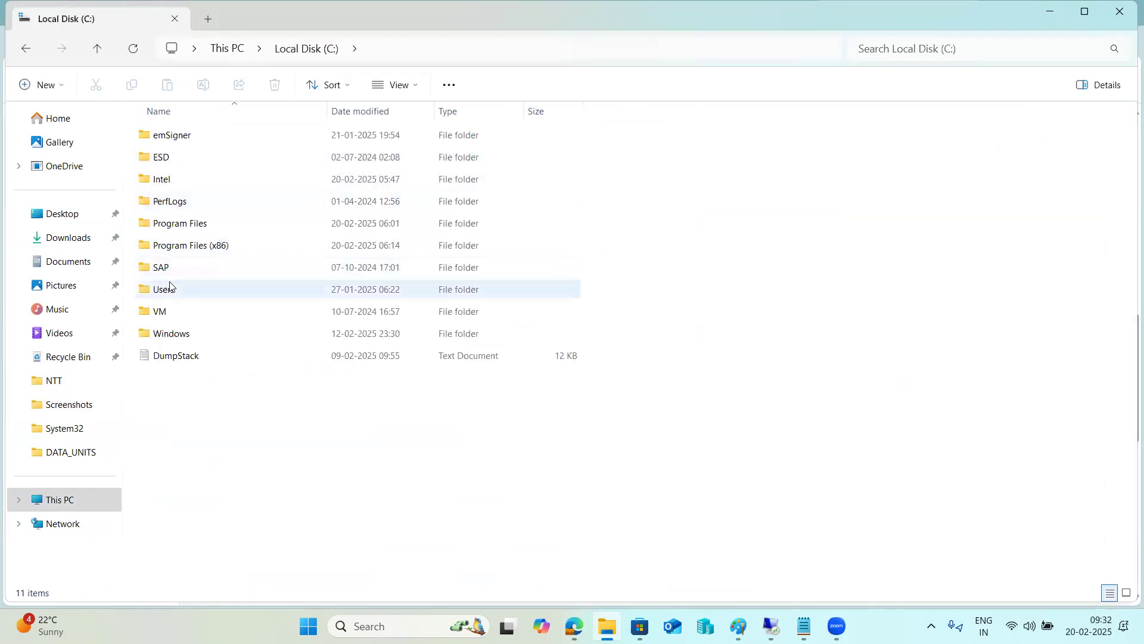
{"action": "double_click", "coordinate": [165, 270]}
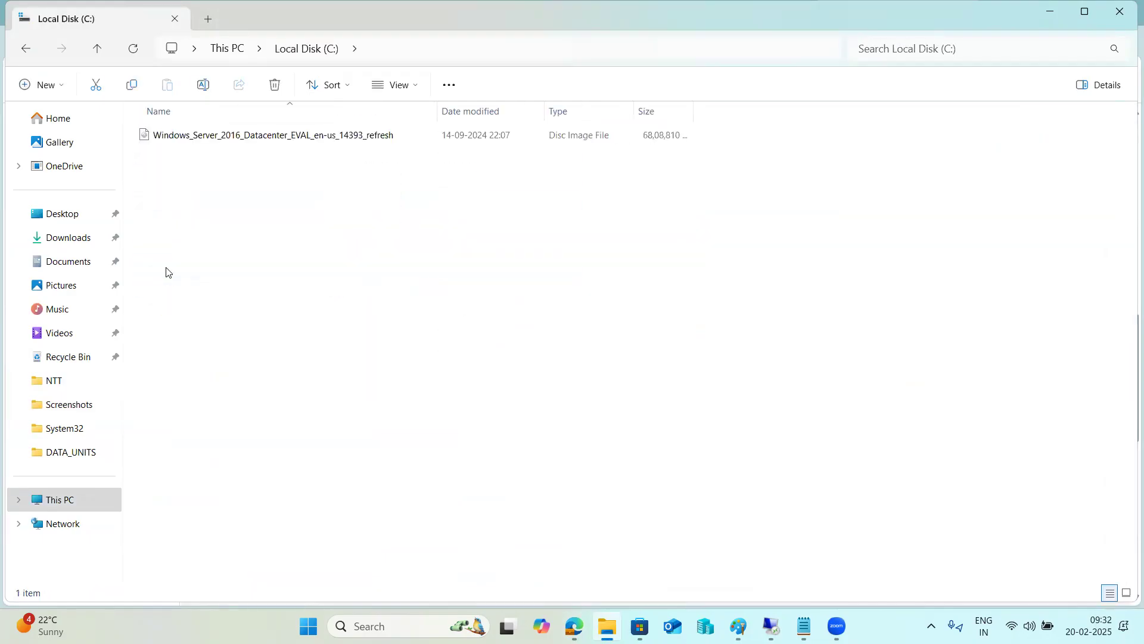
{"action": "left_click", "coordinate": [302, 57]}
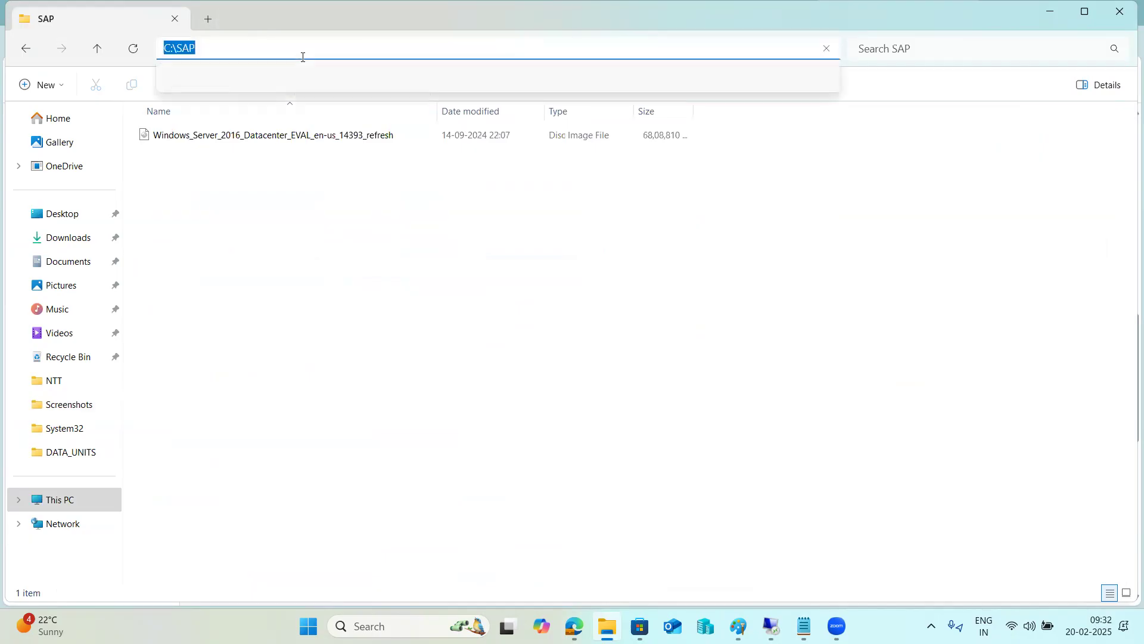
{"action": "left_click", "coordinate": [245, 233]}
{"action": "left_click", "coordinate": [78, 265]}
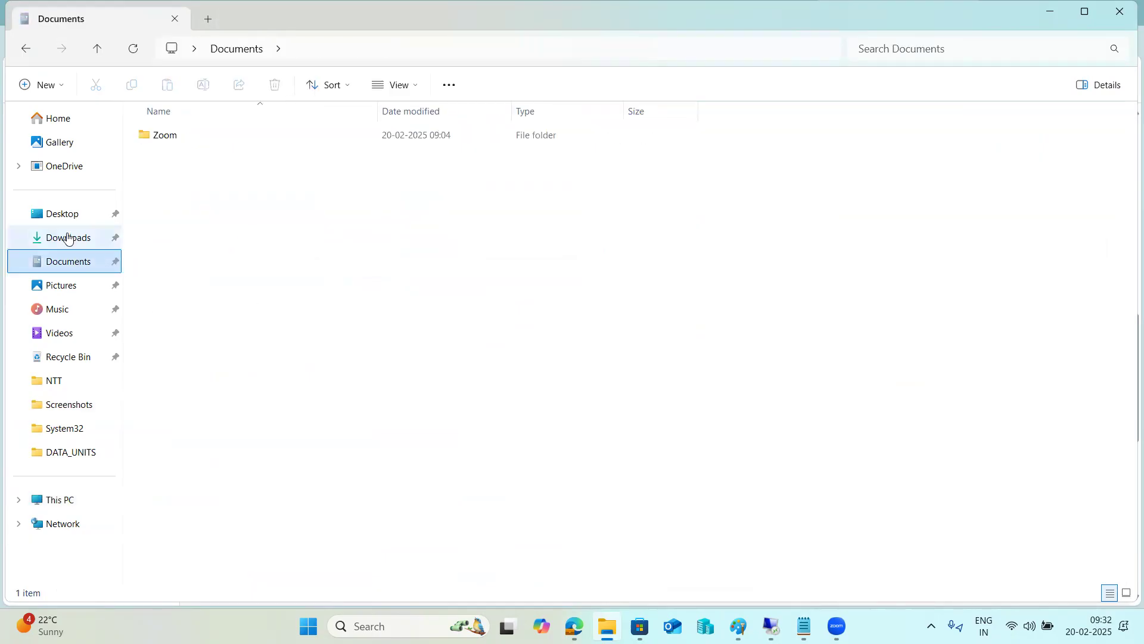
{"action": "left_click", "coordinate": [69, 236]}
{"action": "left_click", "coordinate": [1125, 8]}
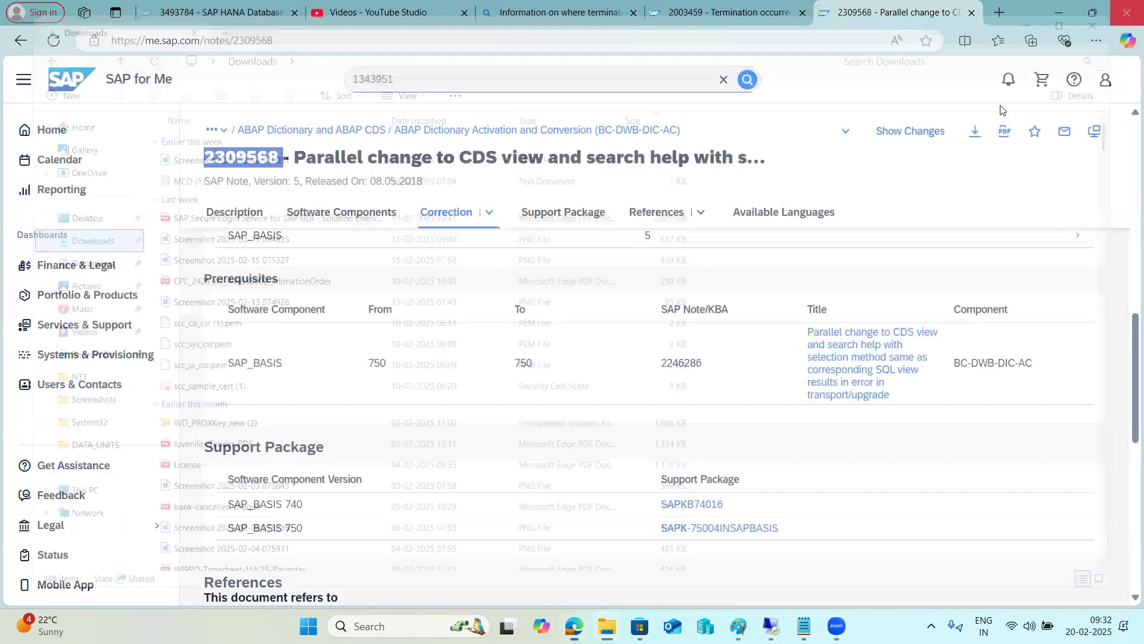
Review note 2309568 down to its available languages and take a brief look at the open article 2003459
{"action": "scroll", "coordinate": [590, 504], "scroll_direction": "down", "scroll_amount": 8}
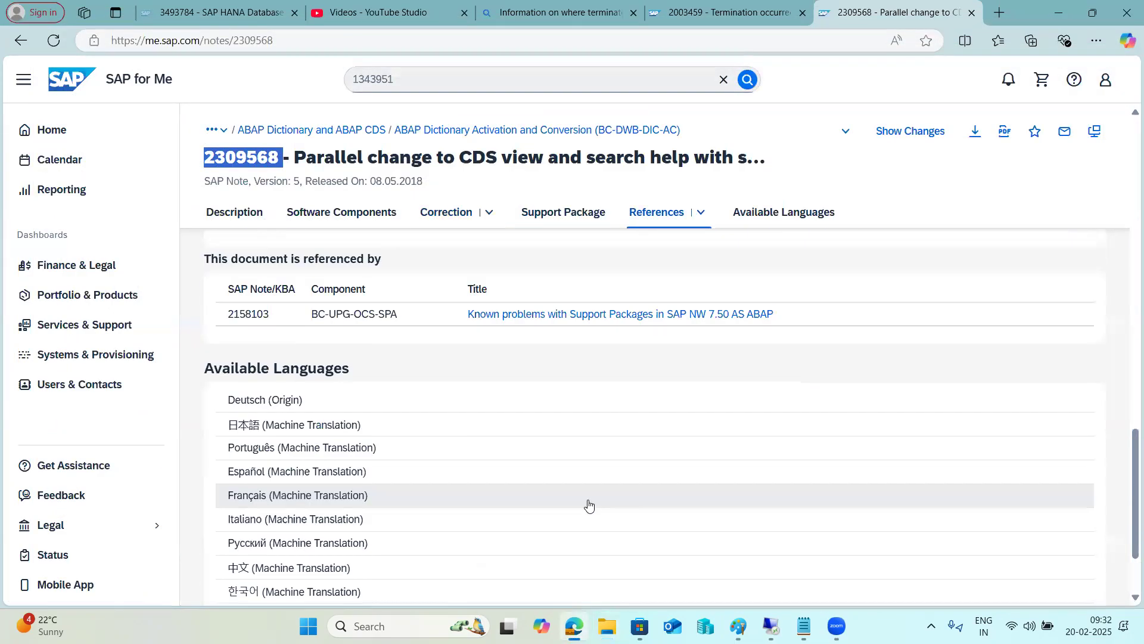
{"action": "scroll", "coordinate": [572, 465], "scroll_direction": "up", "scroll_amount": 20}
{"action": "scroll", "coordinate": [566, 433], "scroll_direction": "up", "scroll_amount": 5}
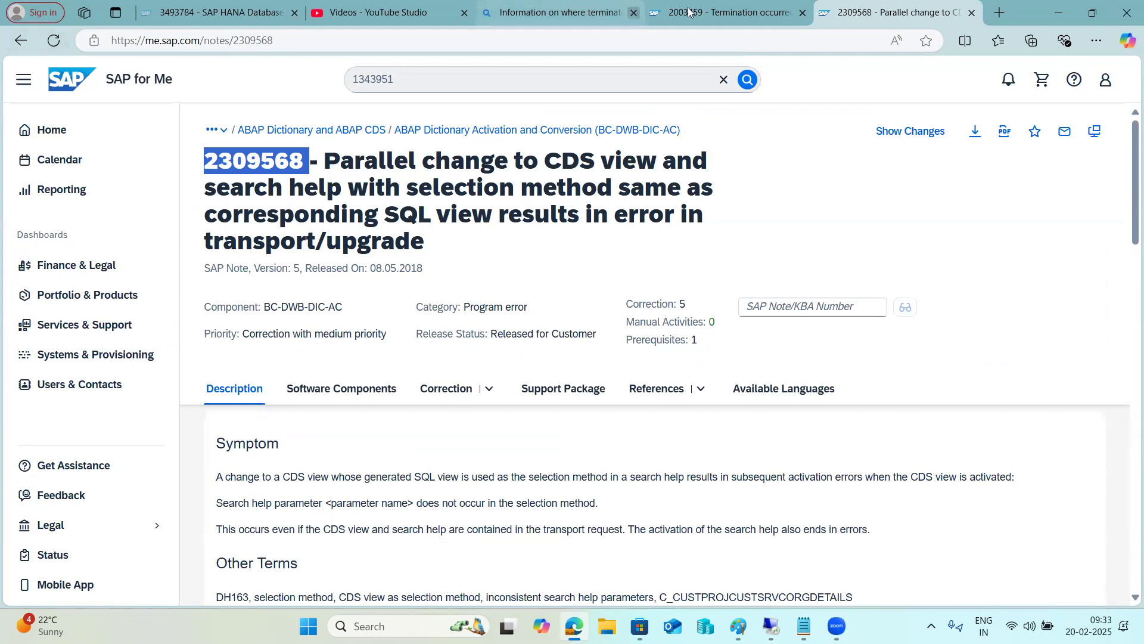
{"action": "left_click", "coordinate": [764, 7]}
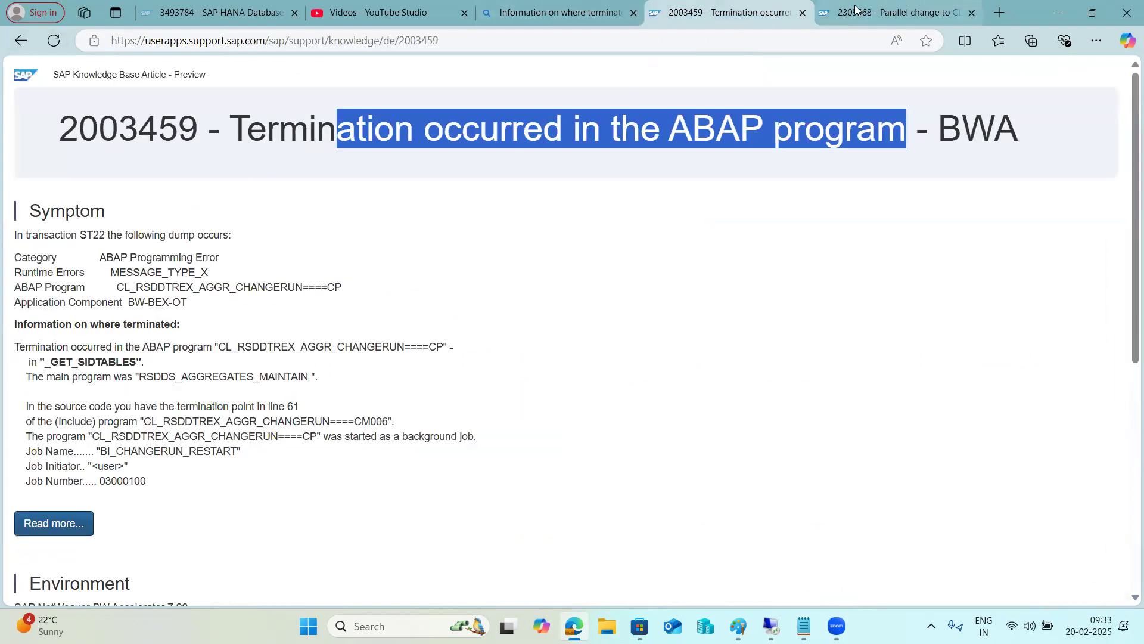
{"action": "left_click", "coordinate": [894, 13]}
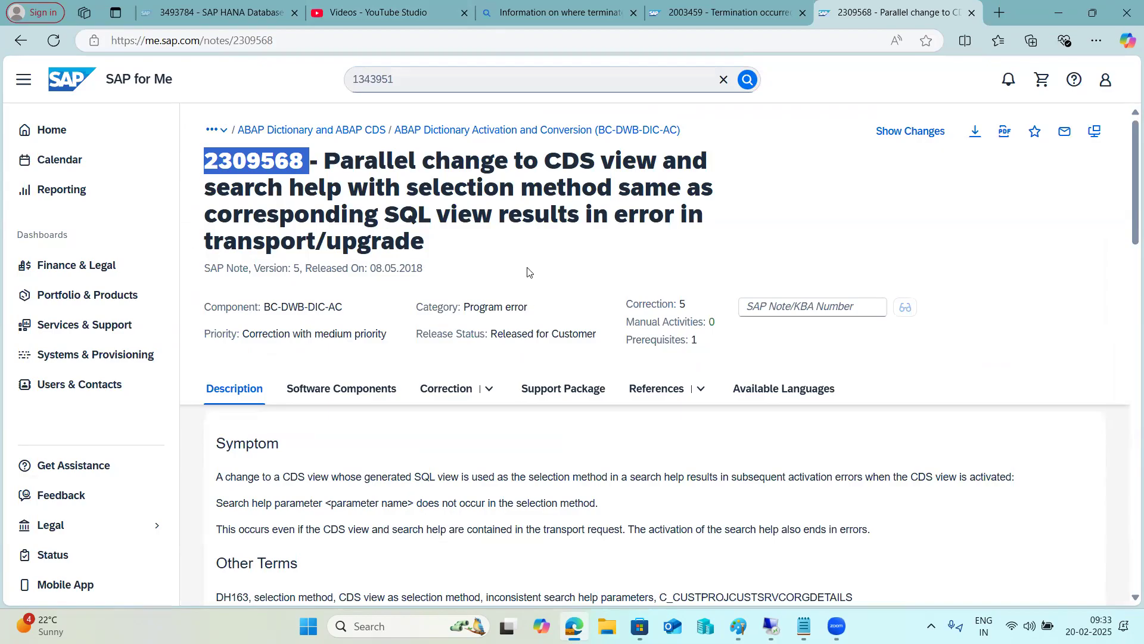
Open note 2246286 from the references of note 2309568 and copy its number
{"action": "scroll", "coordinate": [557, 442], "scroll_direction": "down", "scroll_amount": 10}
{"action": "scroll", "coordinate": [559, 442], "scroll_direction": "down", "scroll_amount": 3}
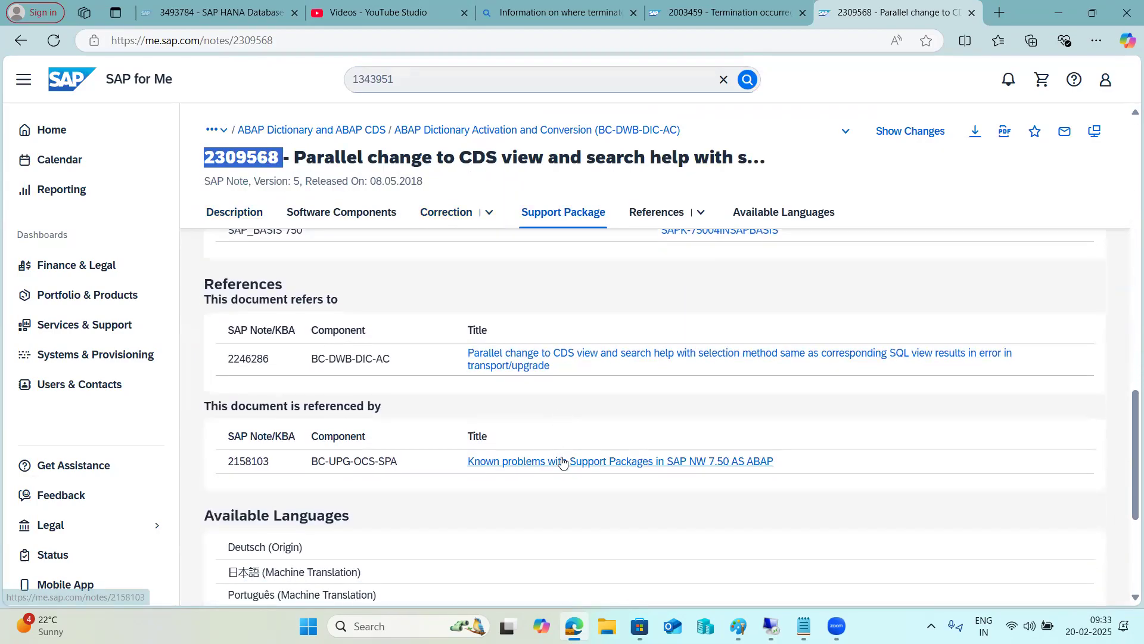
{"action": "left_click", "coordinate": [562, 364]}
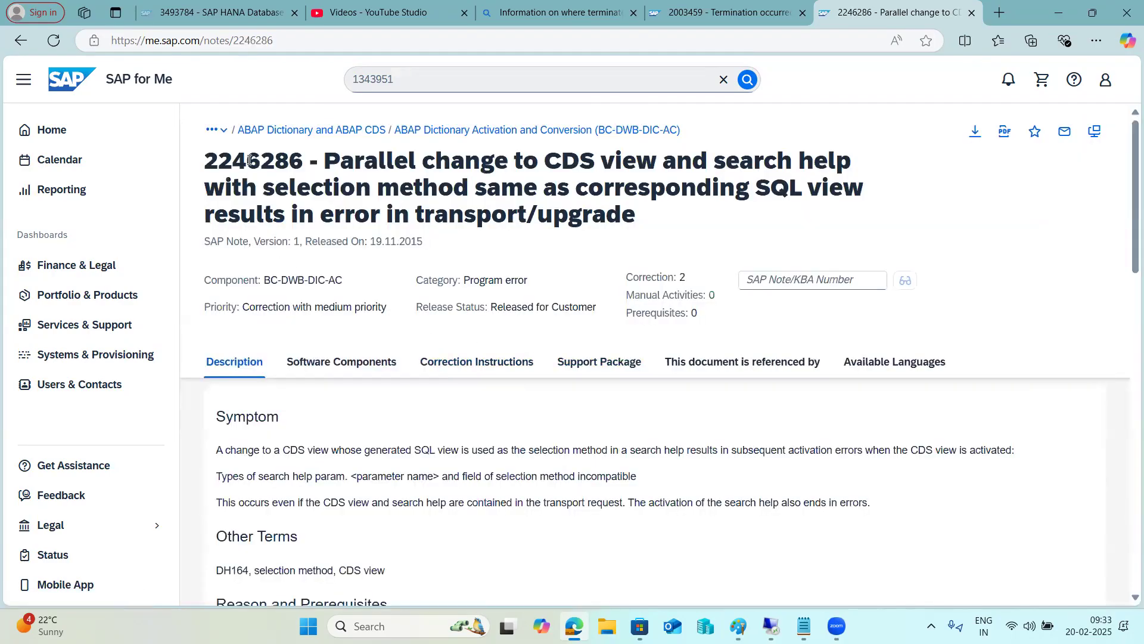
{"action": "double_click", "coordinate": [250, 160]}
{"action": "key", "text": "ctrl+c"}
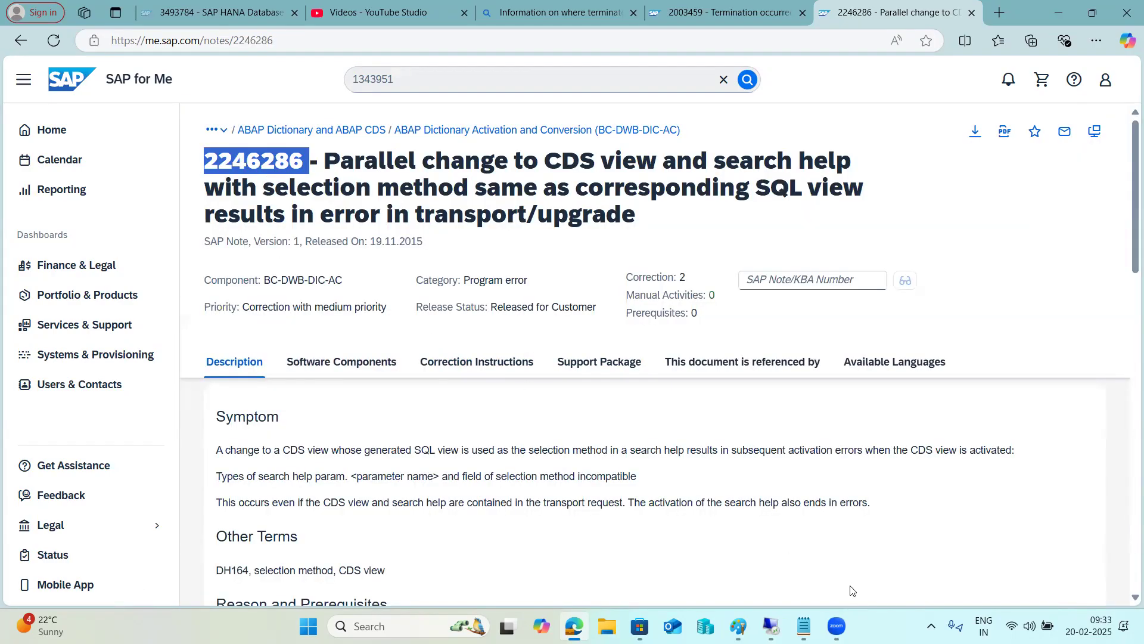
Switch to the SAP session and look up note 2246286 in the Note Browser to check its implementation state
{"action": "left_click", "coordinate": [772, 626]}
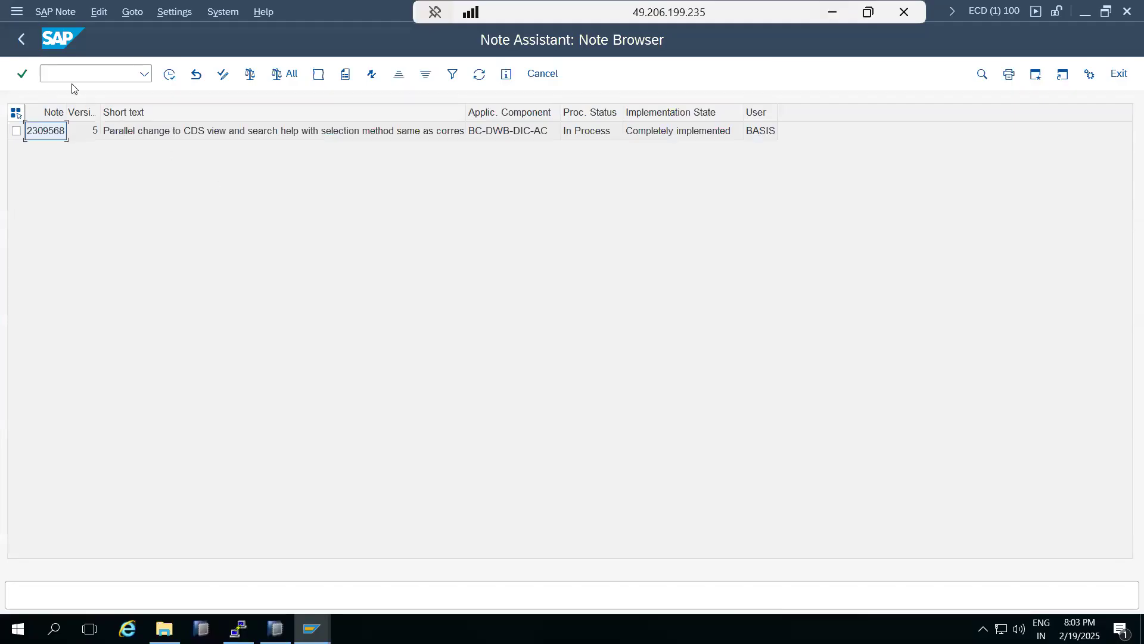
{"action": "left_click", "coordinate": [27, 39]}
{"action": "key", "text": "ctrl+v"}
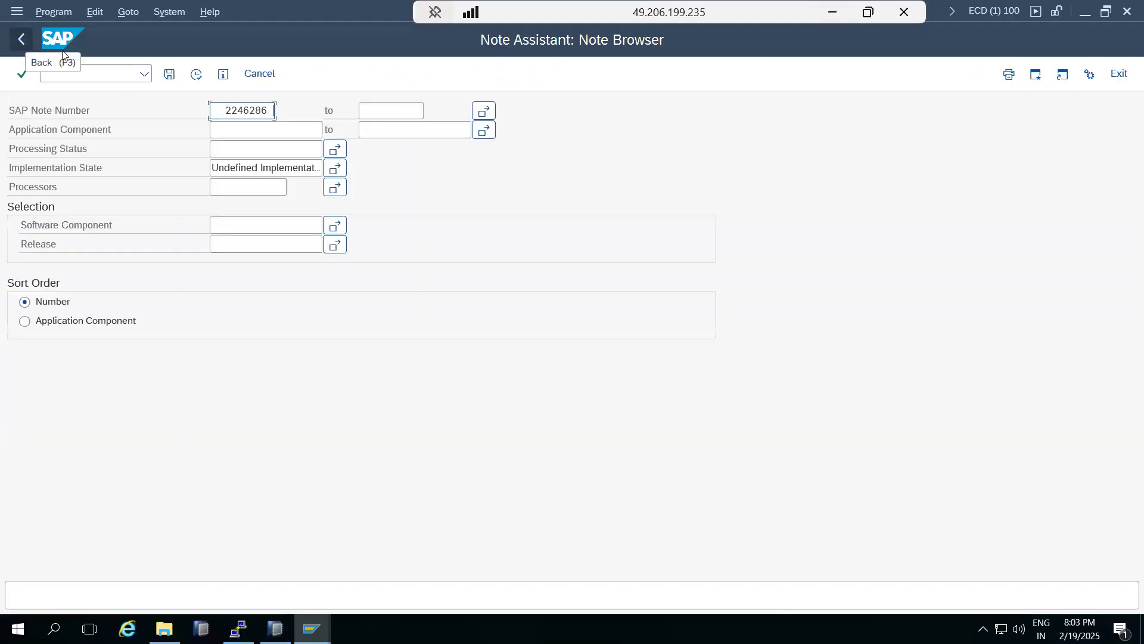
{"action": "left_click", "coordinate": [197, 74]}
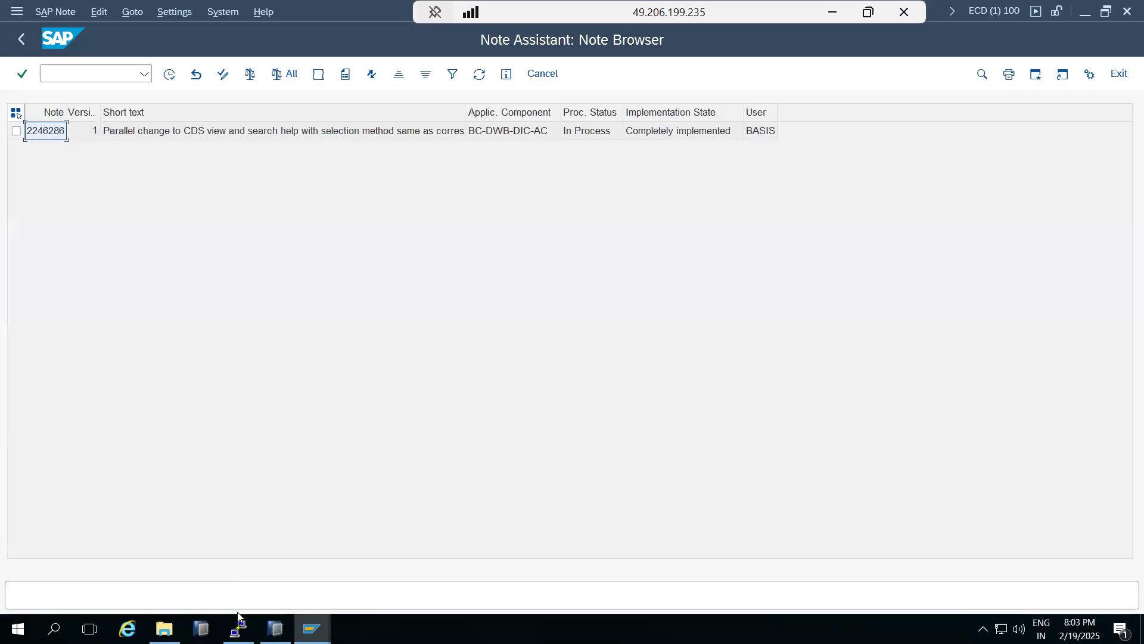
Log on to SAP NW1 client 001 as basis with the account password, continuing without ending the other logons
{"action": "left_click", "coordinate": [311, 629]}
{"action": "left_click", "coordinate": [240, 587]}
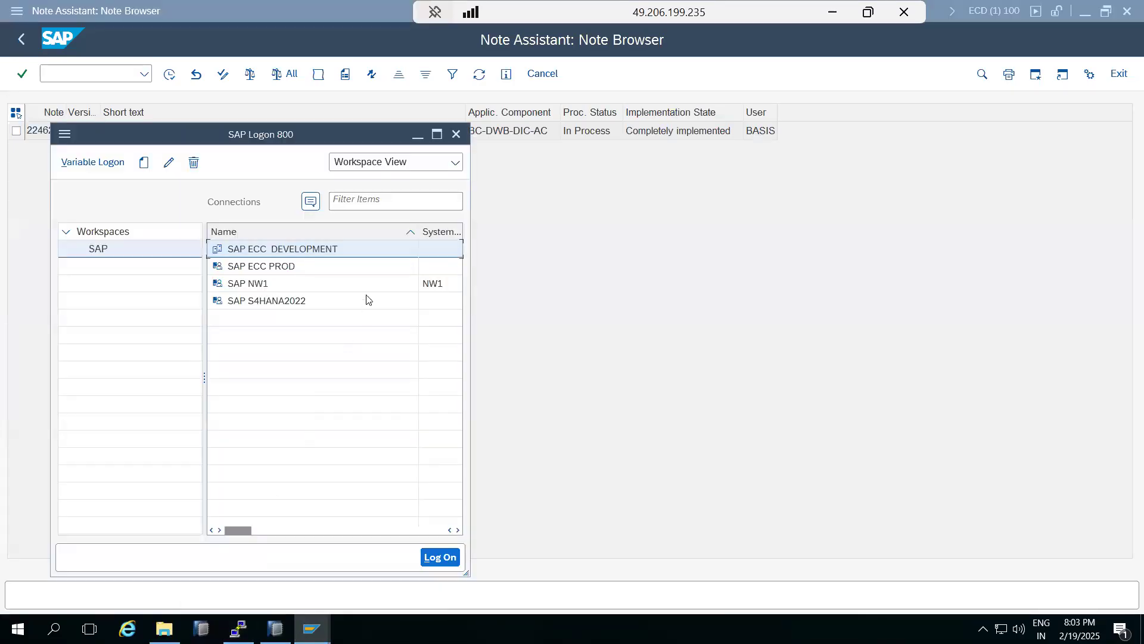
{"action": "left_click", "coordinate": [267, 280]}
{"action": "double_click", "coordinate": [266, 280]}
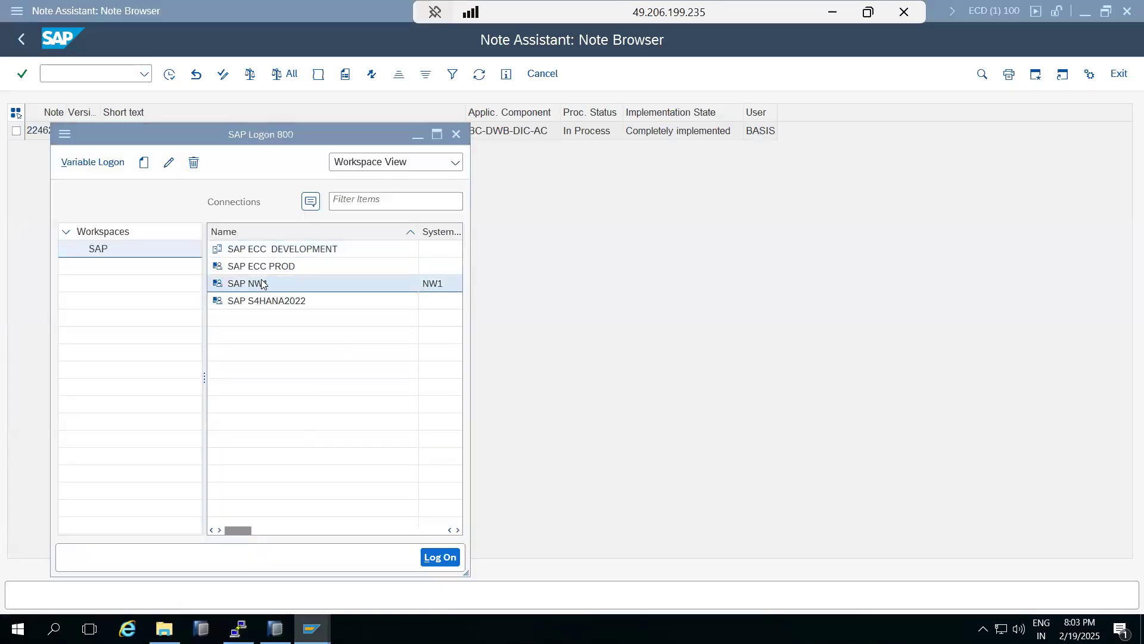
{"action": "type", "text": "basis"}
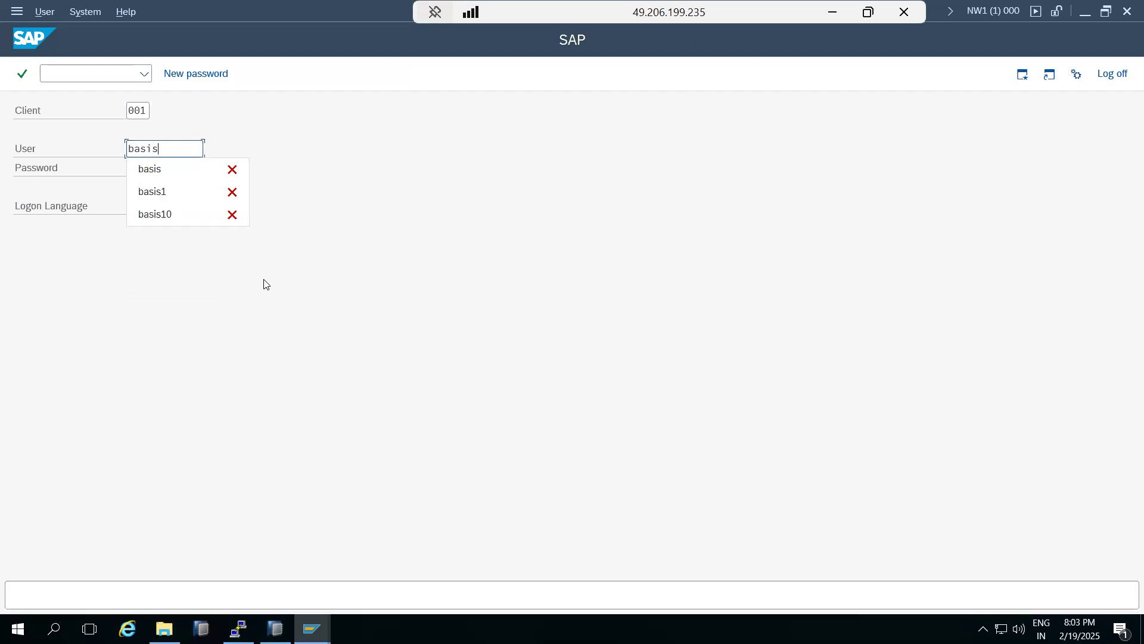
{"action": "key", "text": "Tab"}
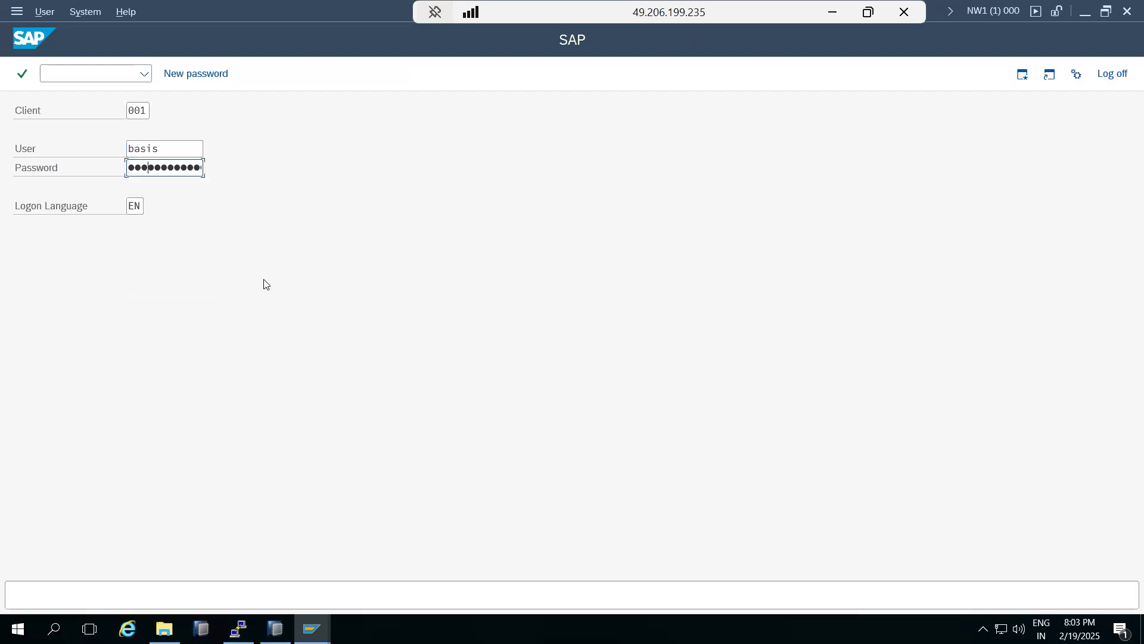
{"action": "key", "text": "Return"}
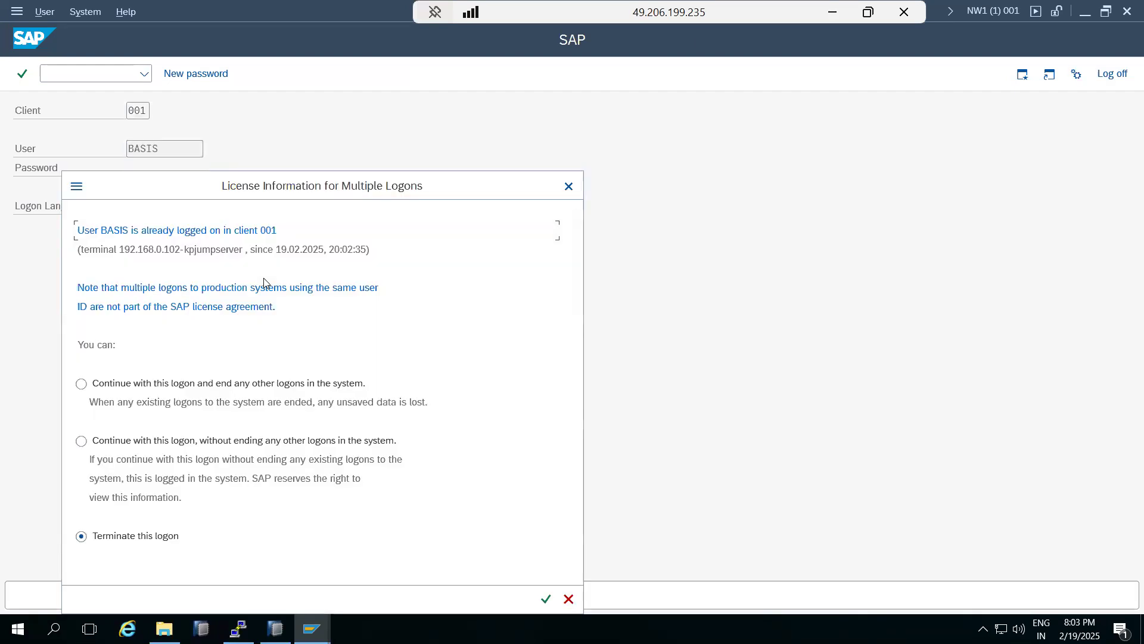
{"action": "left_click", "coordinate": [190, 438]}
{"action": "left_click", "coordinate": [546, 598]}
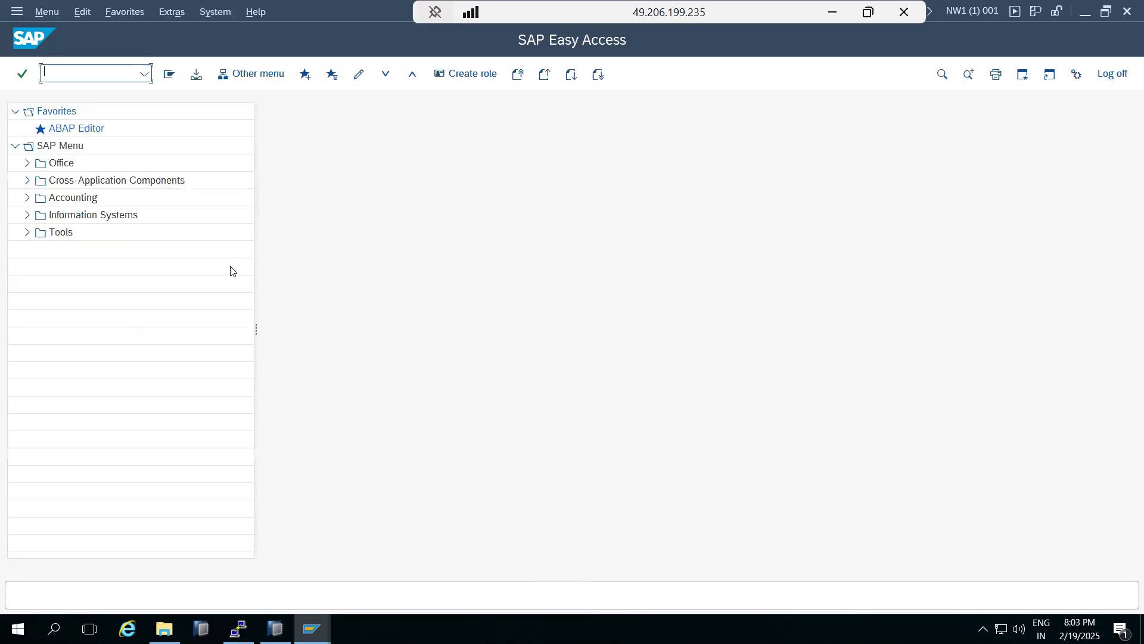
Start transaction SNOTE and expand the Inconsistent notes in the worklist
{"action": "type", "text": "snot"}
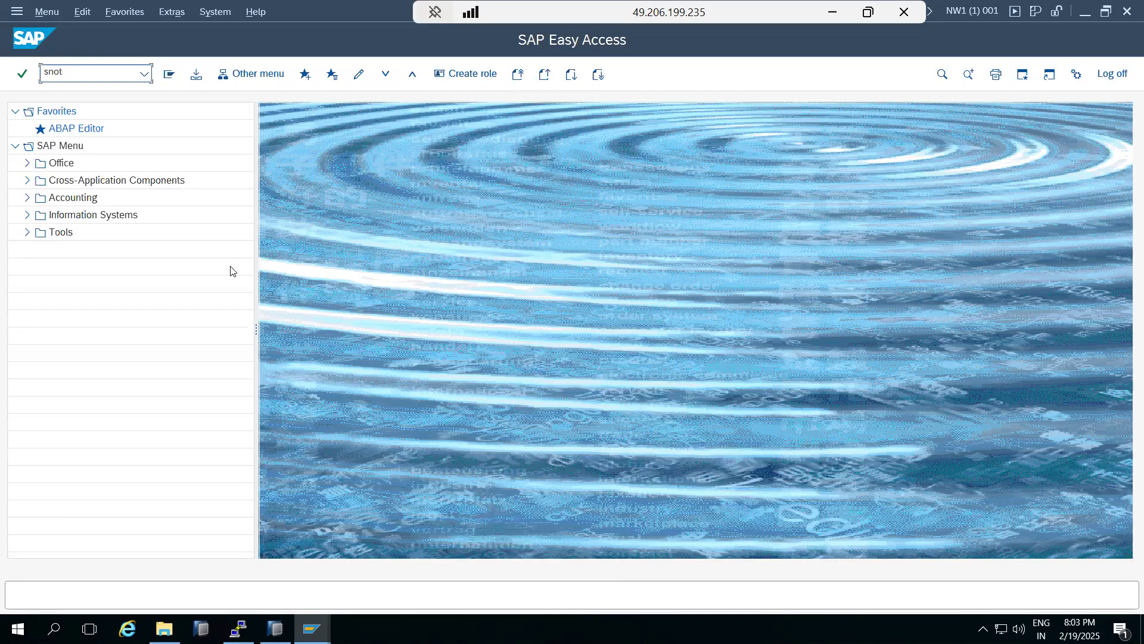
{"action": "type", "text": "e"}
{"action": "key", "text": "Return"}
{"action": "left_click", "coordinate": [43, 143]}
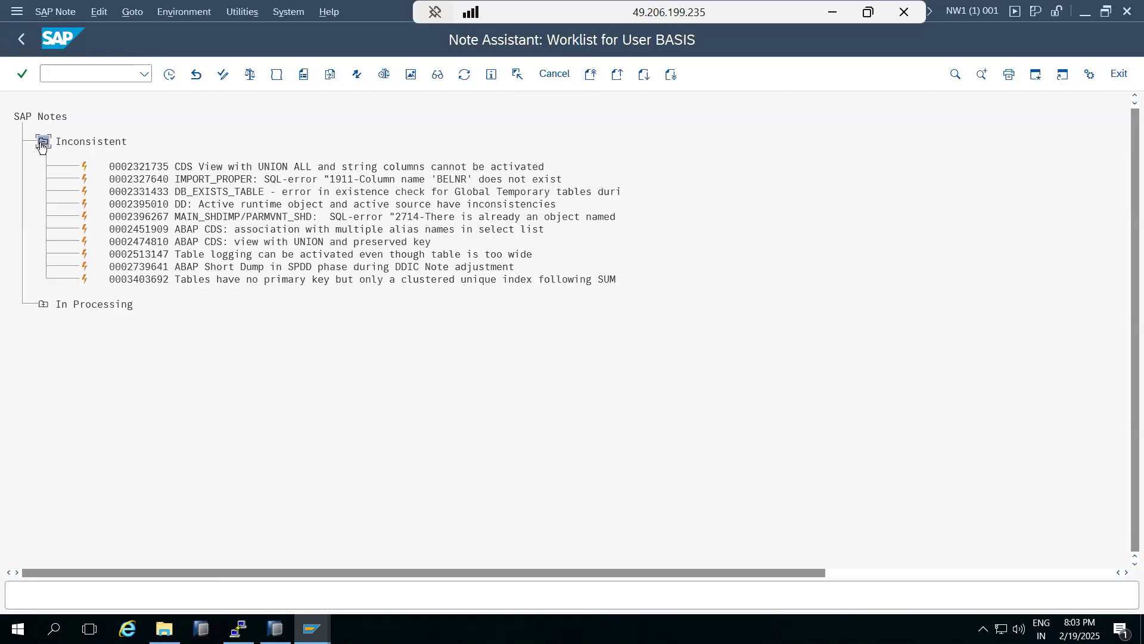
Open the inconsistent note 2321735 from the worklist and start implementing it, acknowledging the information messages up to the Workbench request prompt
{"action": "left_click", "coordinate": [126, 167]}
{"action": "double_click", "coordinate": [143, 171]}
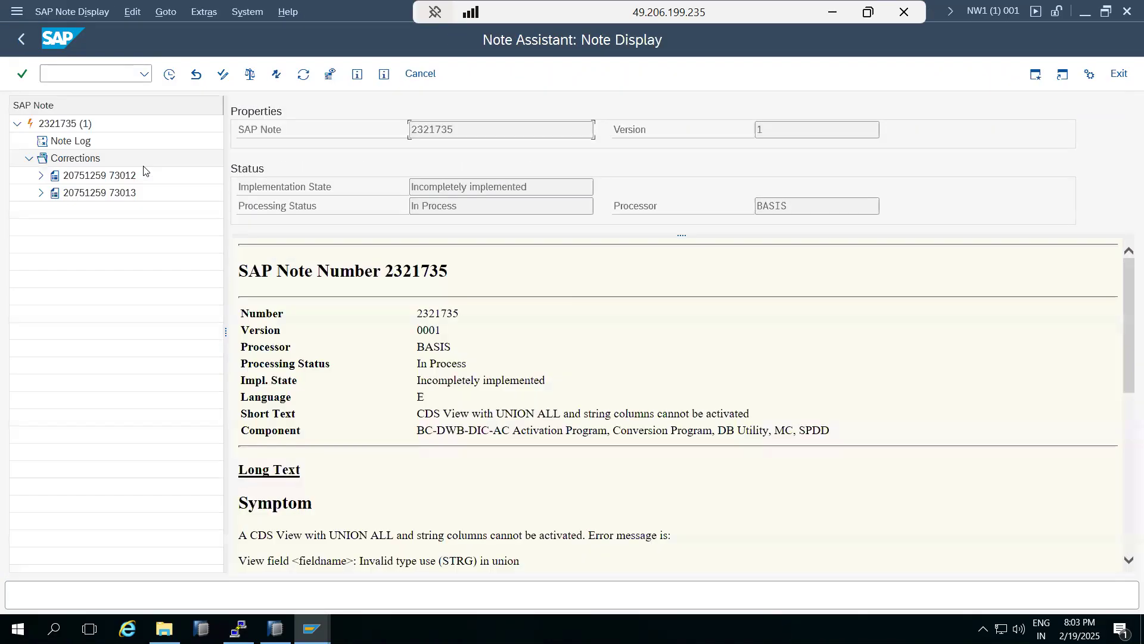
{"action": "left_click", "coordinate": [175, 78]}
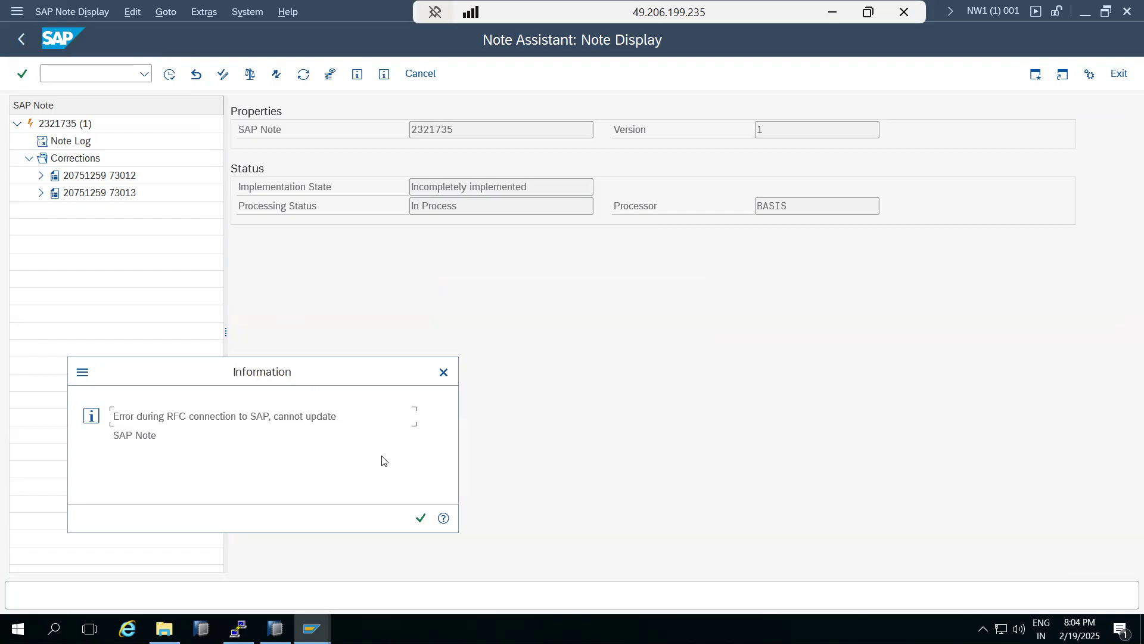
{"action": "left_click", "coordinate": [420, 518]}
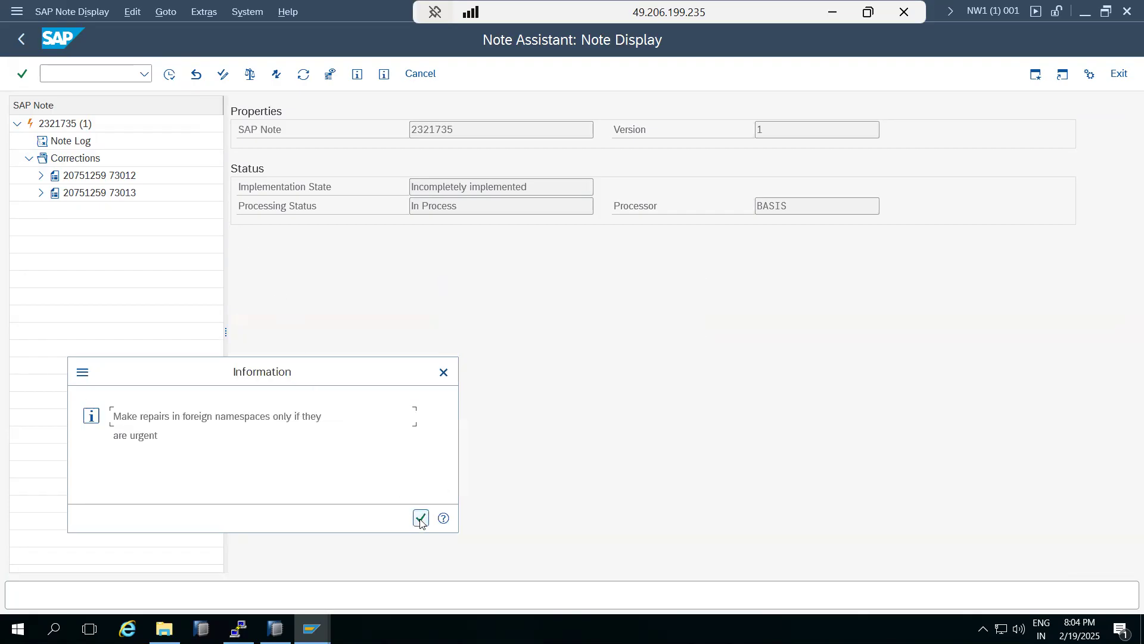
{"action": "left_click", "coordinate": [421, 518]}
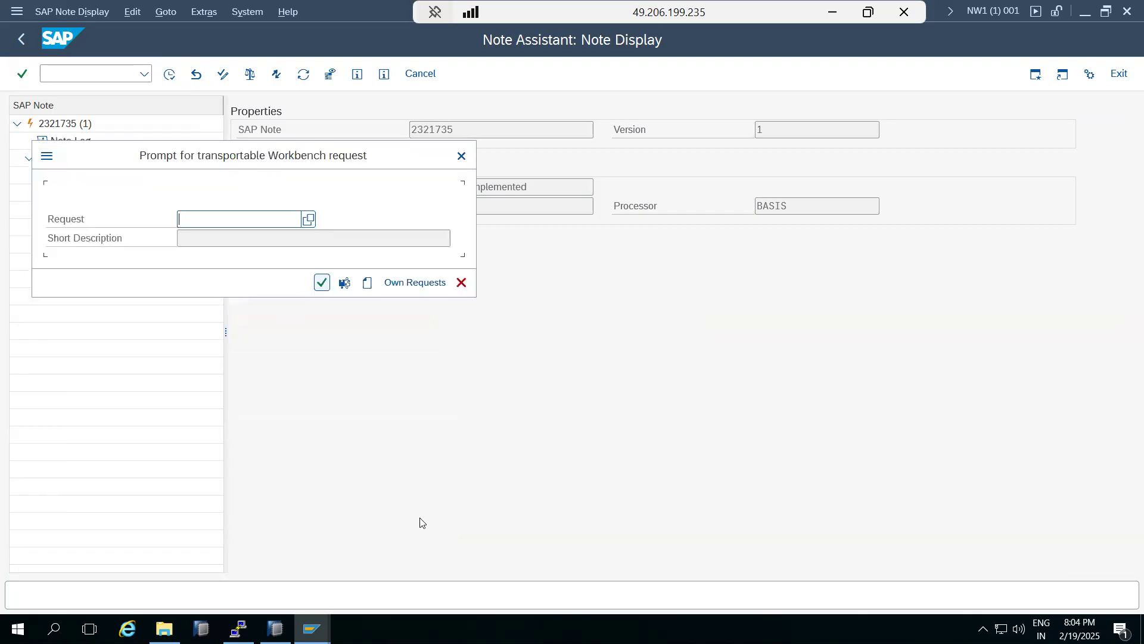
Create a Workbench request described as NOTE IMPLE, apply the note's changes to LSDVAF08 and return to the worklist
{"action": "left_click", "coordinate": [366, 283]}
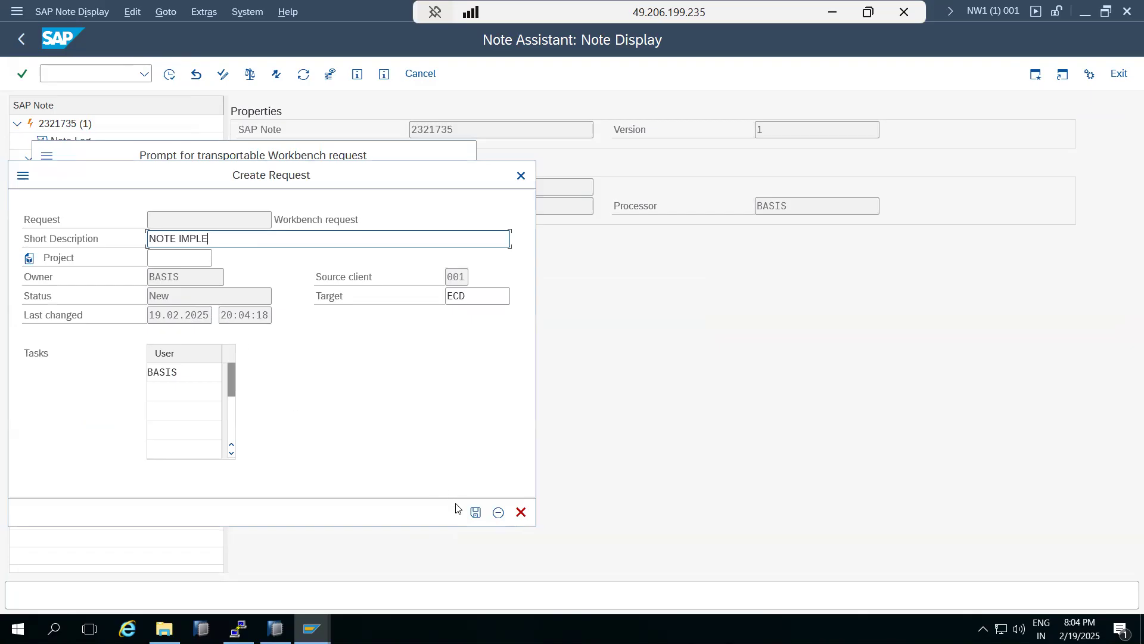
{"action": "left_click", "coordinate": [471, 514]}
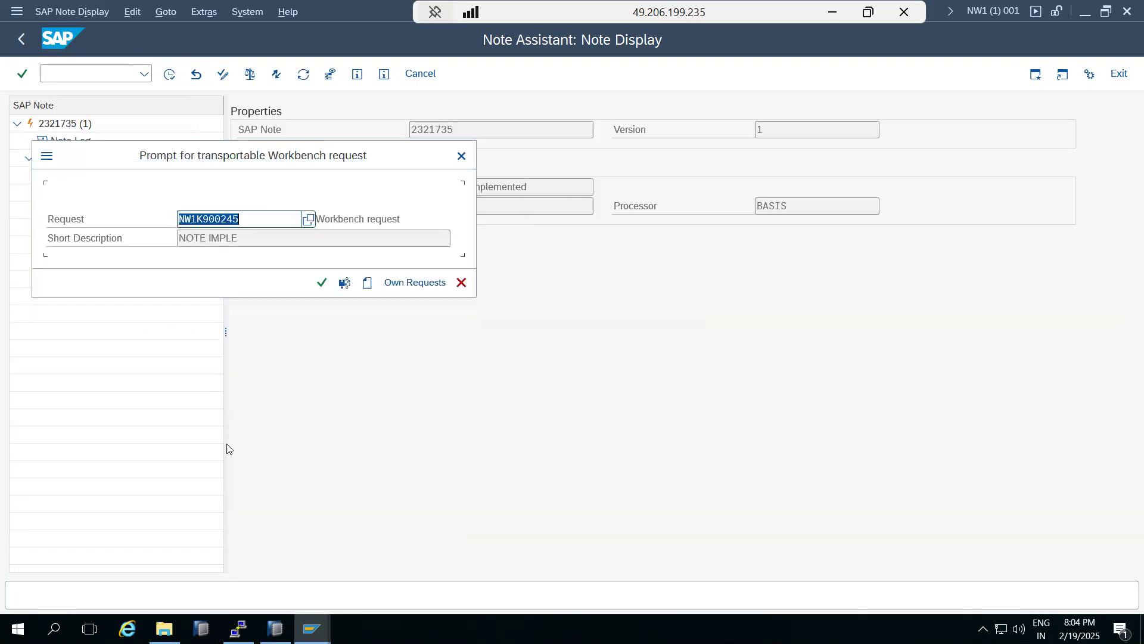
{"action": "left_click", "coordinate": [322, 282]}
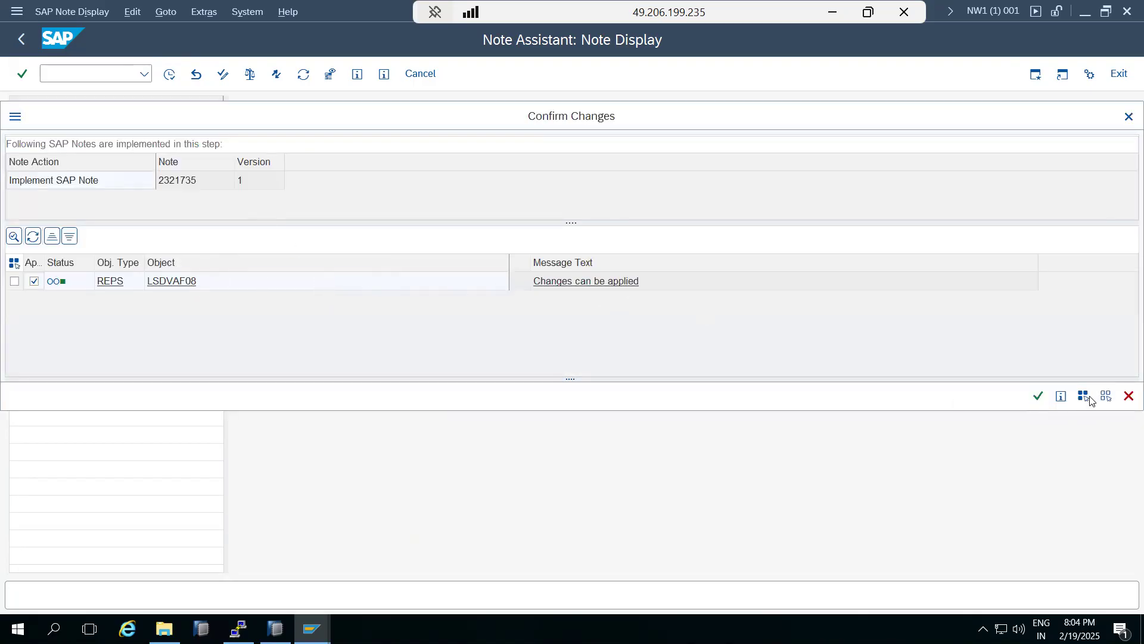
{"action": "left_click", "coordinate": [1038, 396]}
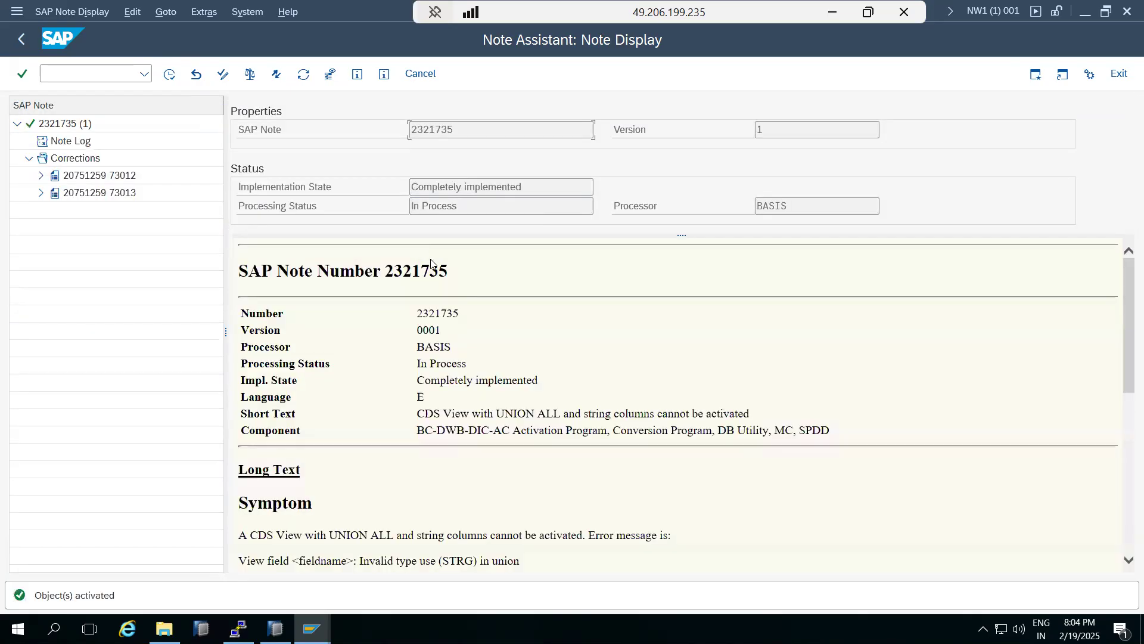
{"action": "left_click_drag", "start_coordinate": [545, 187], "coordinate": [272, 174]}
{"action": "left_click", "coordinate": [22, 40]}
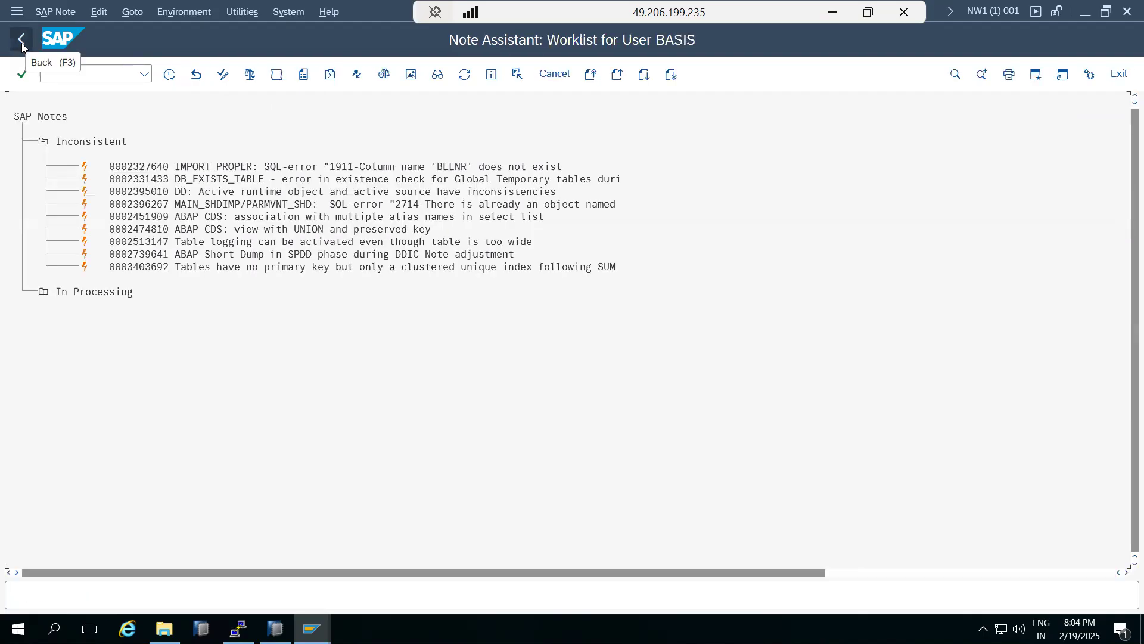
Restart transaction SNOTE and try to download SAP Note 2246286
{"action": "left_click", "coordinate": [136, 267]}
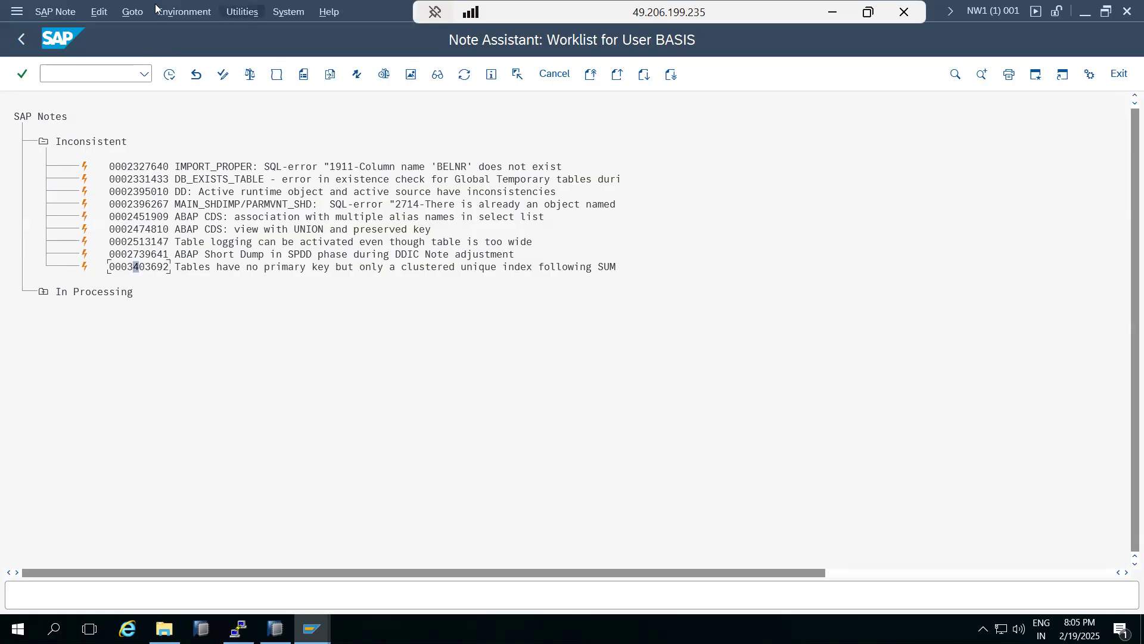
{"action": "left_click", "coordinate": [21, 38]}
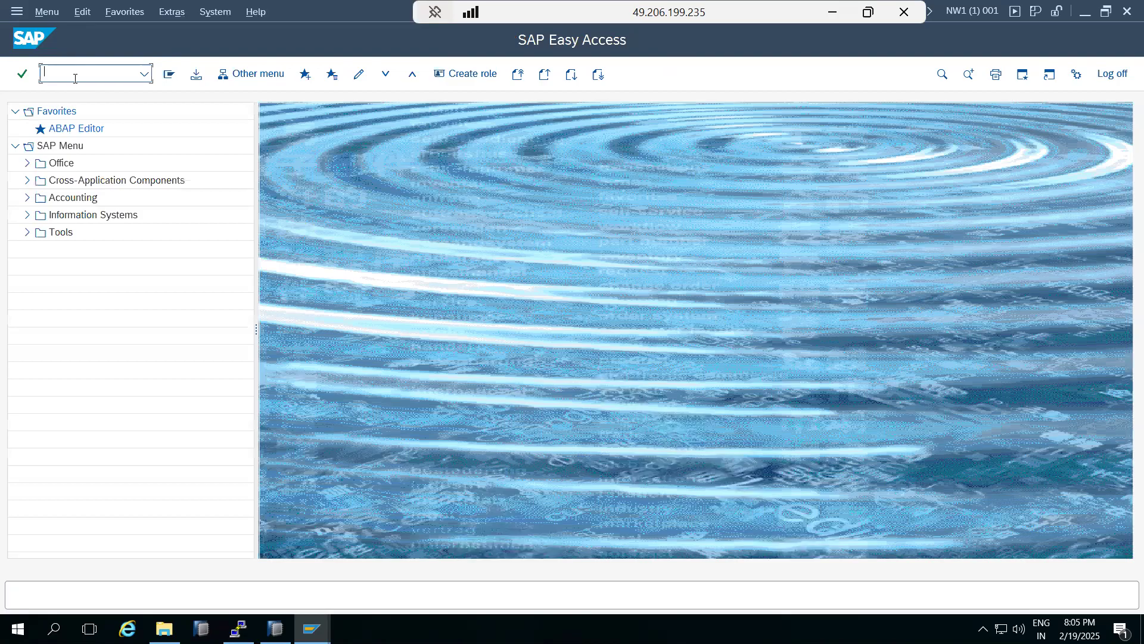
{"action": "type", "text": "snote"}
{"action": "key", "text": "Return"}
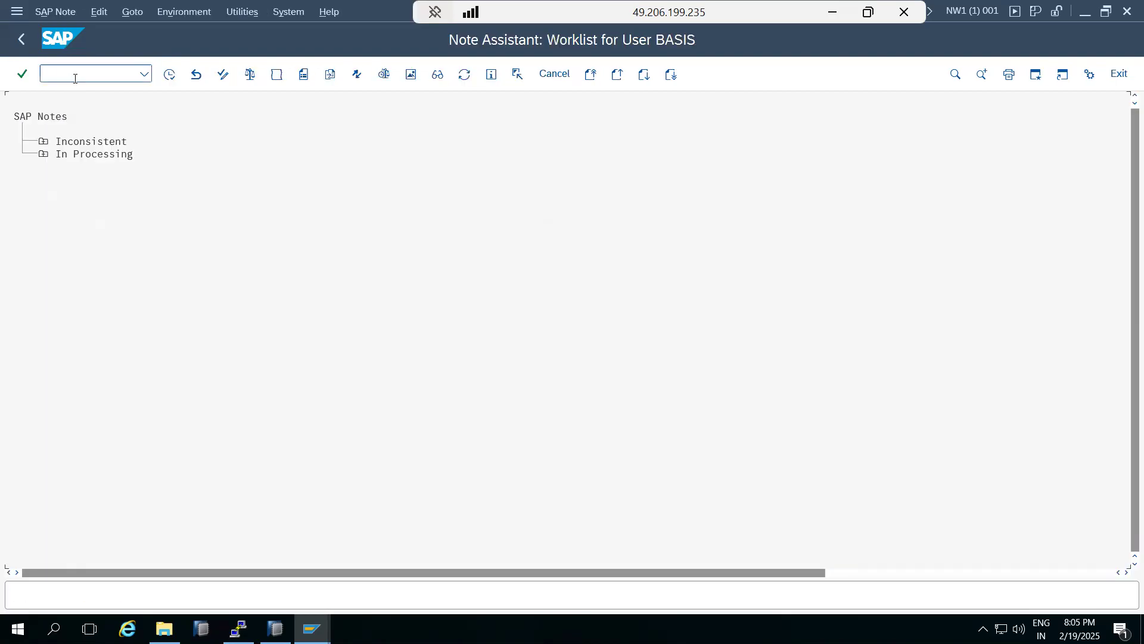
{"action": "left_click", "coordinate": [133, 11]}
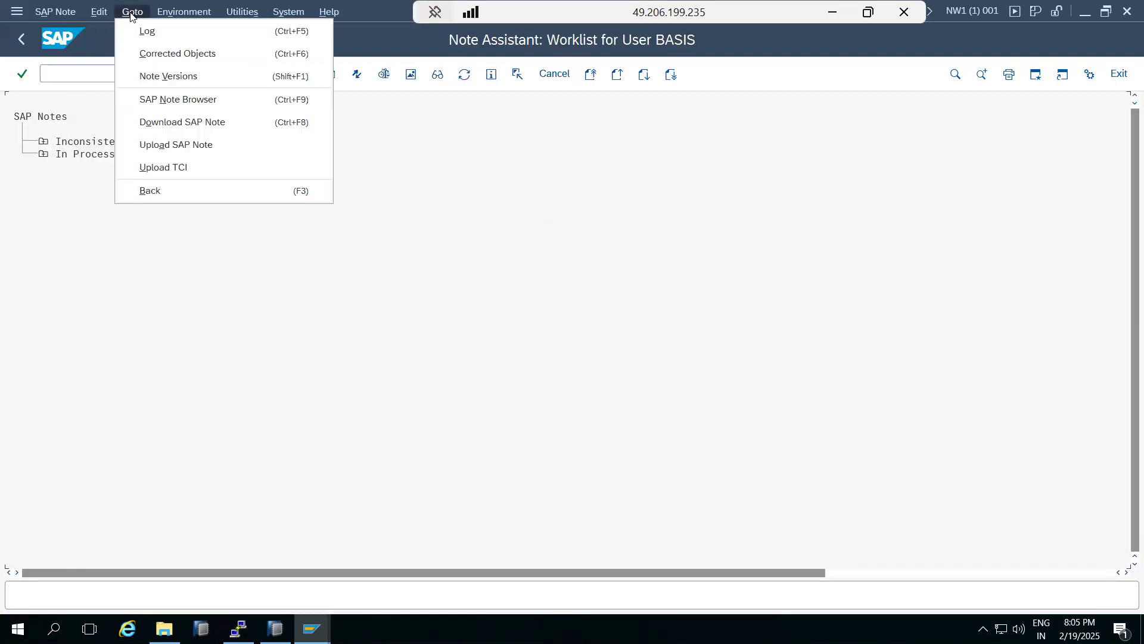
{"action": "left_click", "coordinate": [155, 116]}
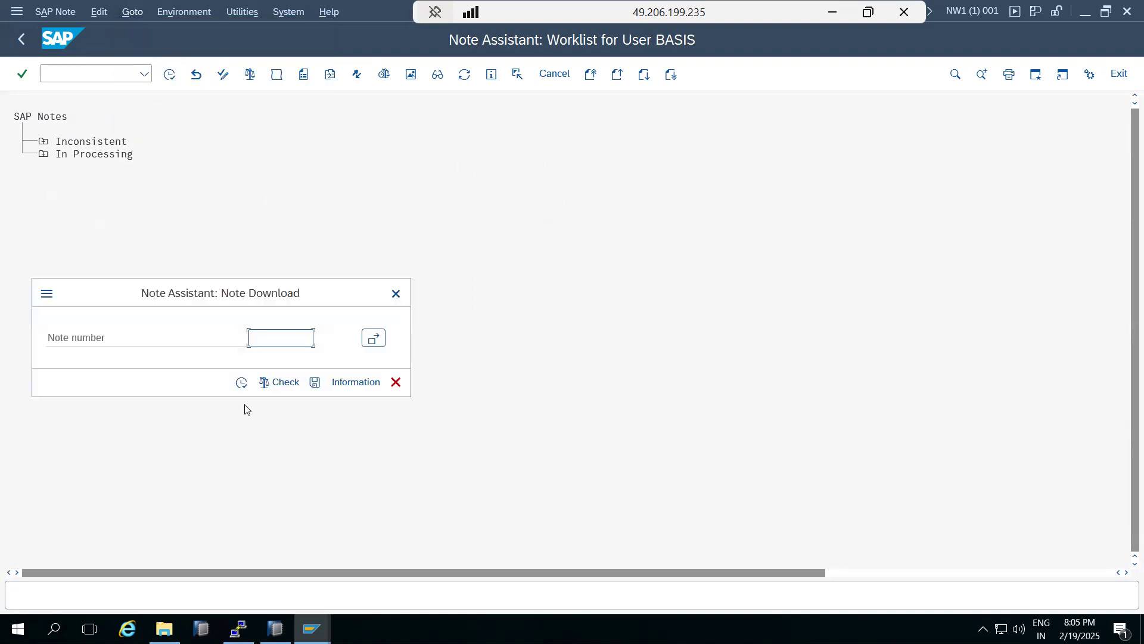
{"action": "type", "text": "2246286"}
{"action": "left_click", "coordinate": [238, 386]}
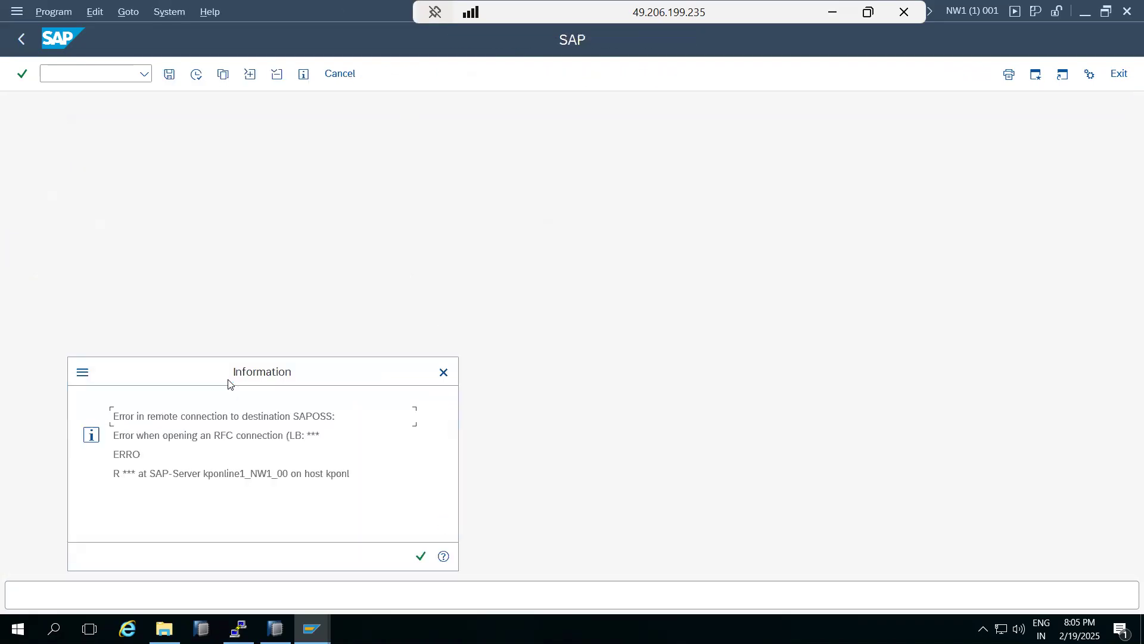
{"action": "left_click", "coordinate": [421, 555]}
Implement the inconsistent note 3403692 using the proposed Workbench request and confirm the changes to SDB2FMSS
{"action": "left_click", "coordinate": [43, 141]}
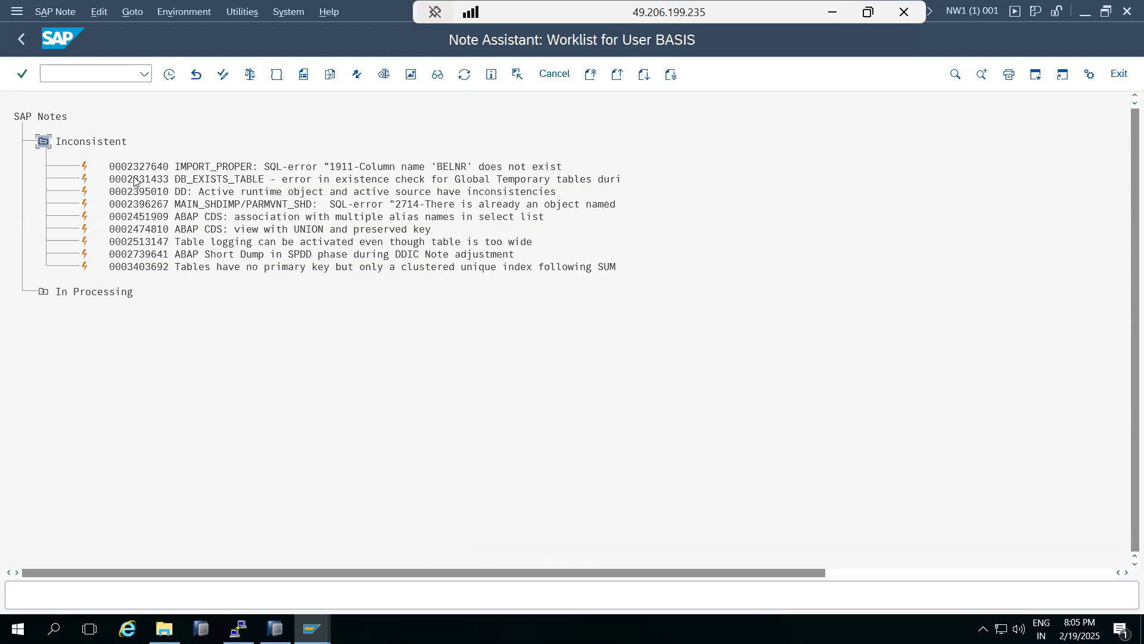
{"action": "left_click", "coordinate": [134, 268]}
{"action": "left_click", "coordinate": [170, 75]}
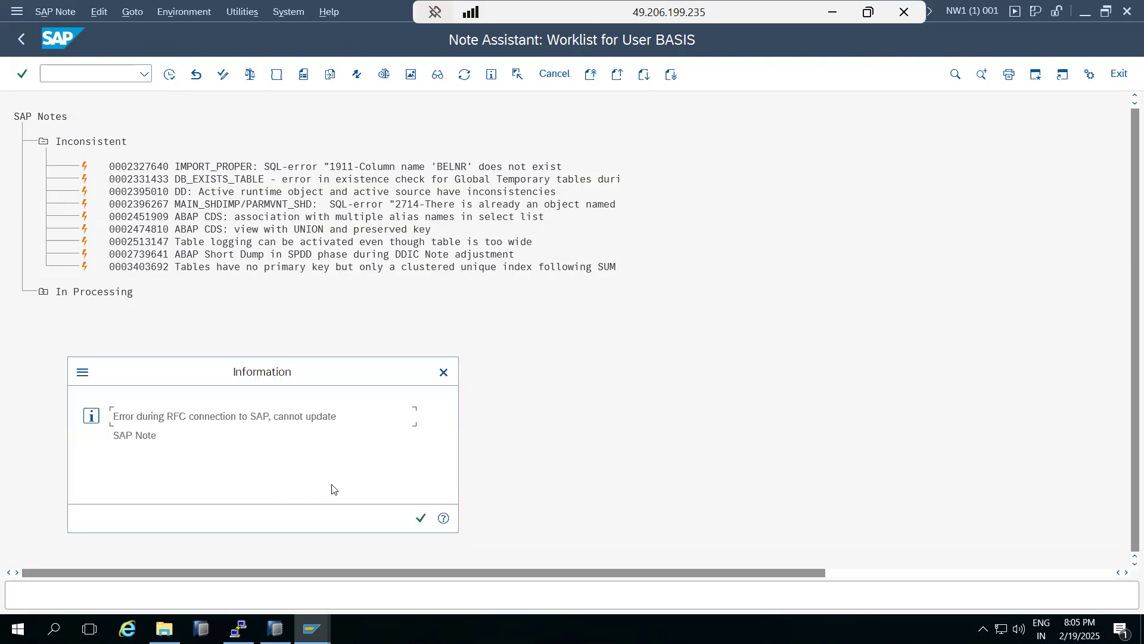
{"action": "left_click", "coordinate": [421, 519]}
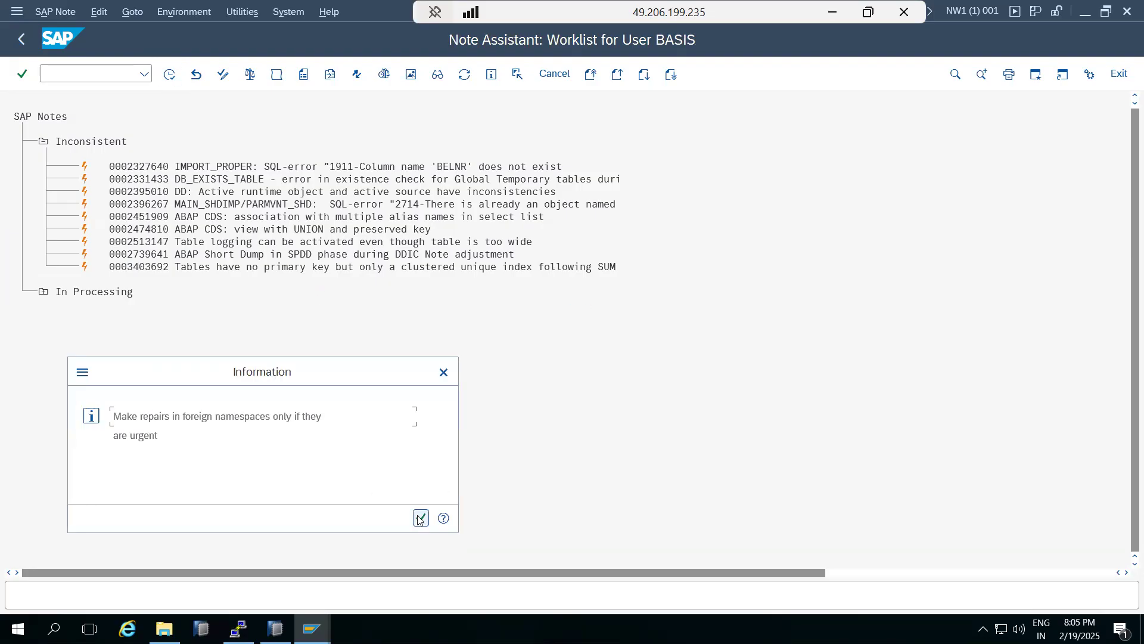
{"action": "left_click", "coordinate": [418, 514]}
{"action": "left_click", "coordinate": [325, 283]}
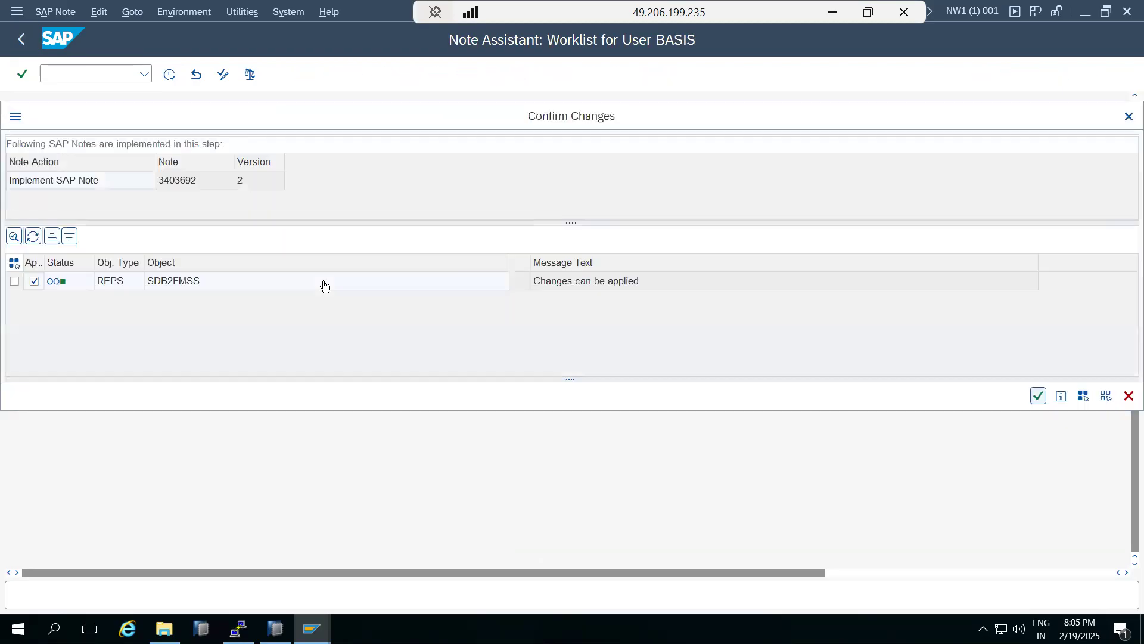
{"action": "left_click", "coordinate": [1038, 396]}
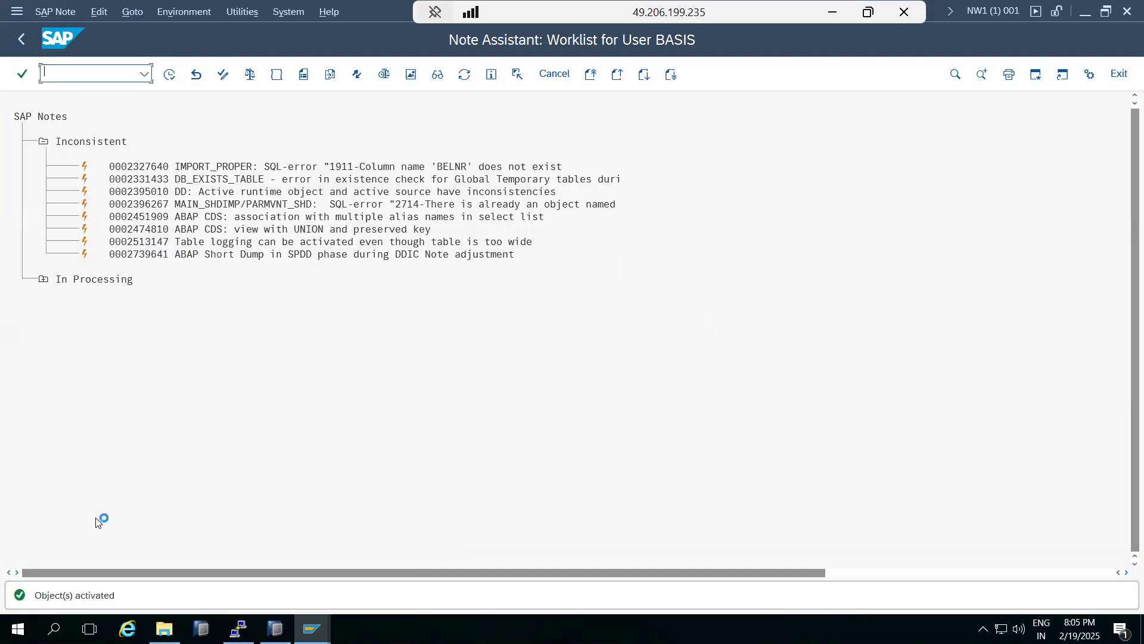
Implement the inconsistent note 2739641, confirm its changes to both function modules and activate the inactive objects
{"action": "left_click", "coordinate": [136, 255]}
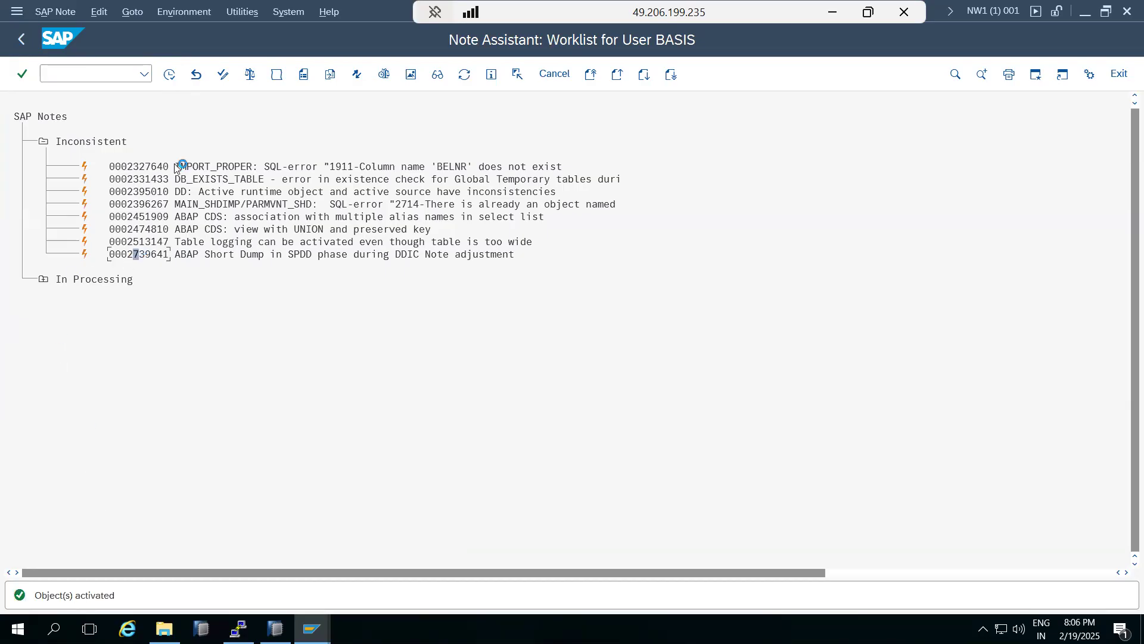
{"action": "left_click", "coordinate": [170, 74]}
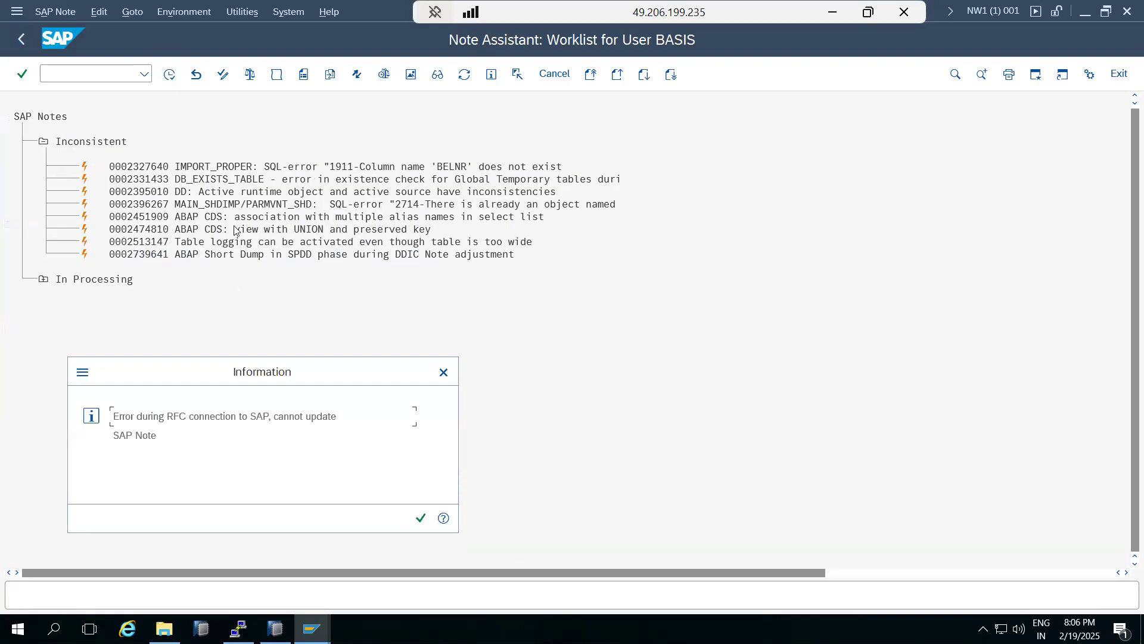
{"action": "left_click", "coordinate": [421, 517]}
{"action": "left_click", "coordinate": [322, 284]}
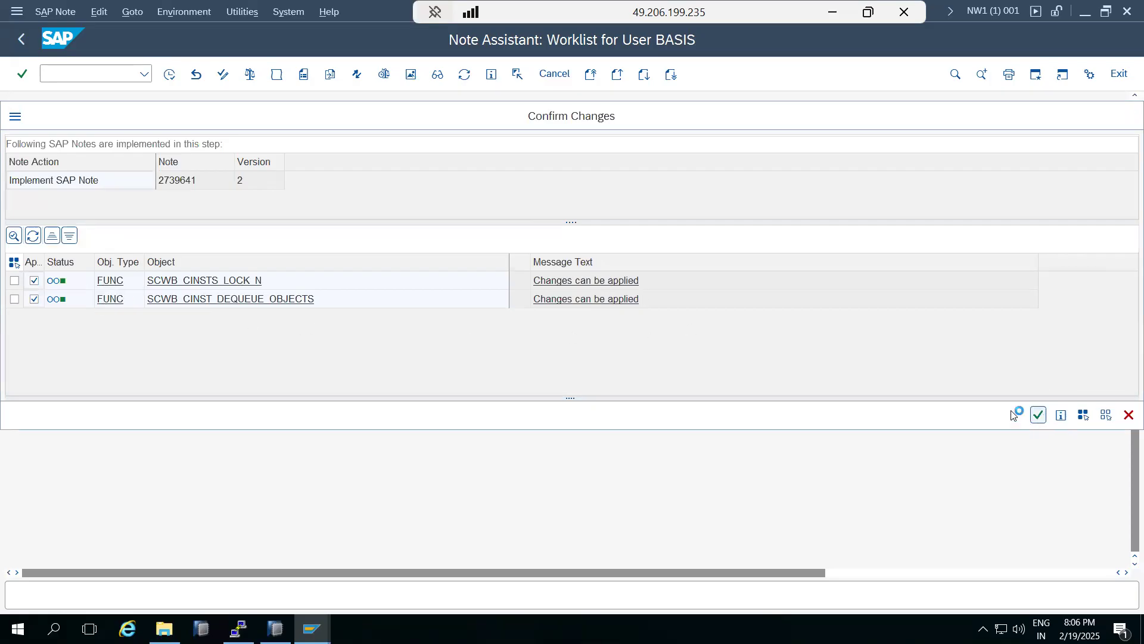
{"action": "left_click", "coordinate": [1038, 415]}
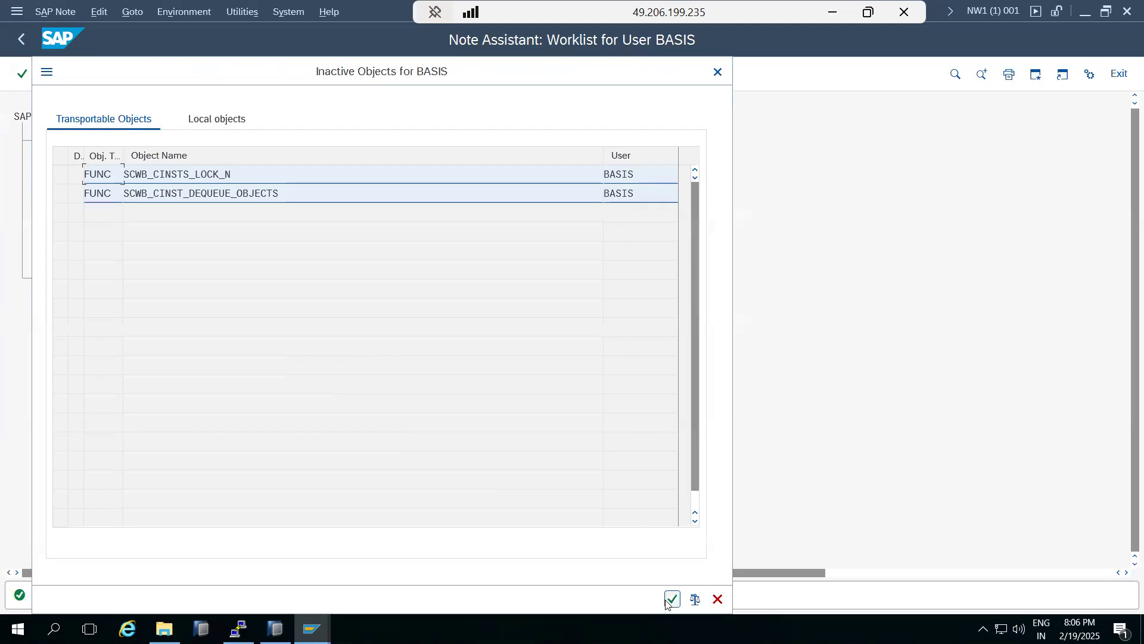
{"action": "left_click", "coordinate": [671, 600]}
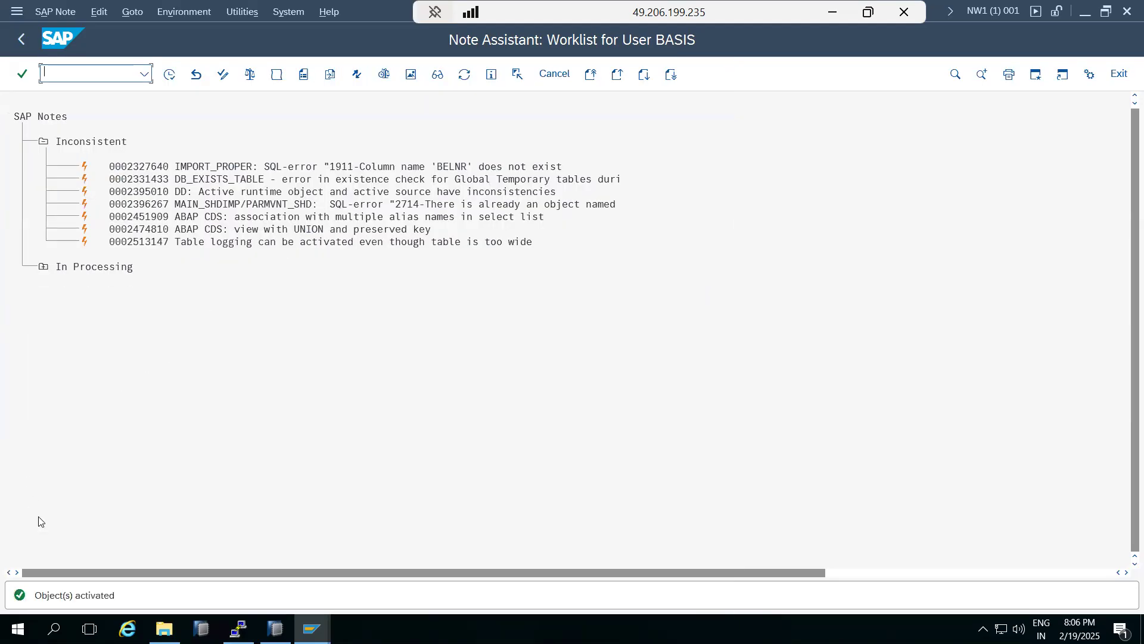
Switch to the browser and review note 2246286's solution, software component releases, correction instructions and support packages
{"action": "left_click", "coordinate": [833, 13]}
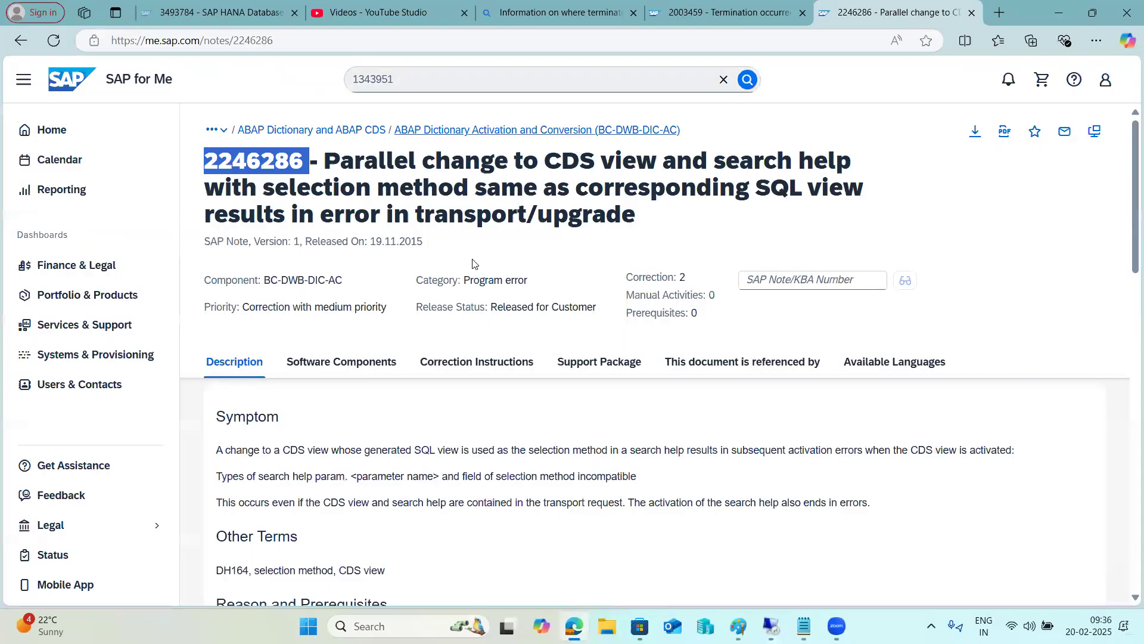
{"action": "scroll", "coordinate": [462, 404], "scroll_direction": "down", "scroll_amount": 5}
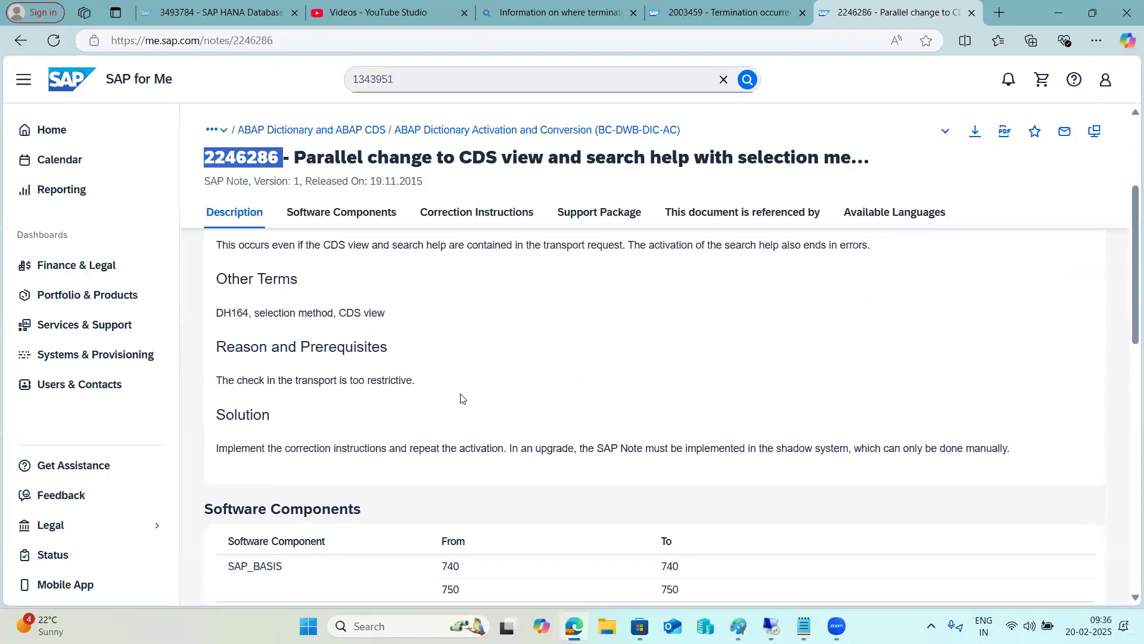
{"action": "scroll", "coordinate": [462, 399], "scroll_direction": "down", "scroll_amount": 1}
{"action": "left_click_drag", "start_coordinate": [284, 444], "coordinate": [323, 444]}
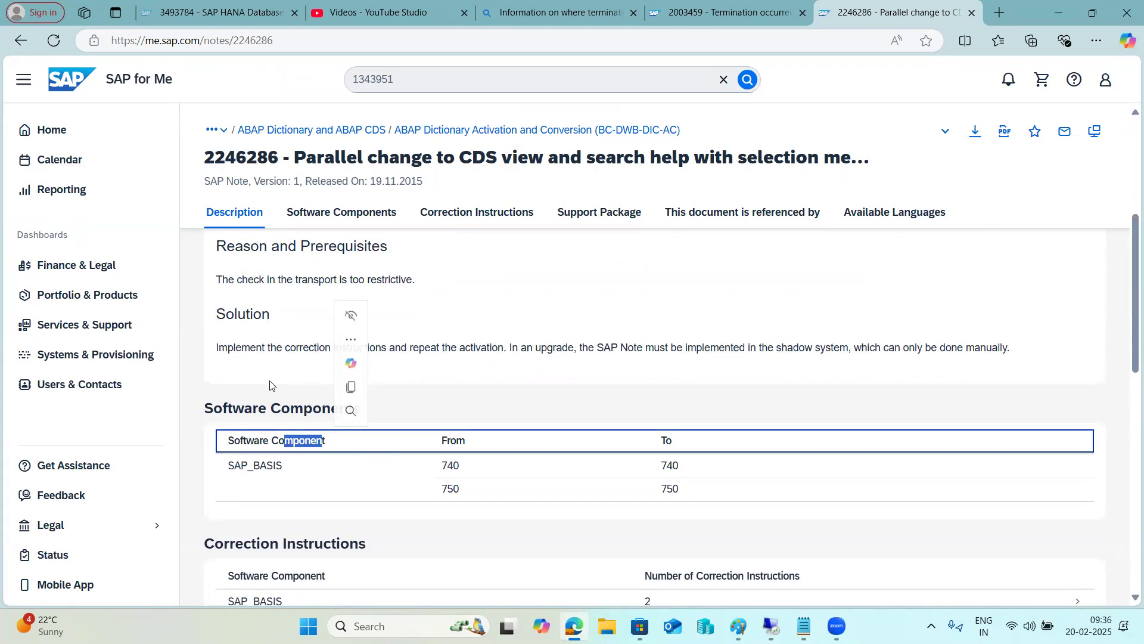
{"action": "left_click_drag", "start_coordinate": [441, 490], "coordinate": [468, 492]}
{"action": "scroll", "coordinate": [467, 492], "scroll_direction": "down", "scroll_amount": 2}
{"action": "scroll", "coordinate": [467, 492], "scroll_direction": "down", "scroll_amount": 1}
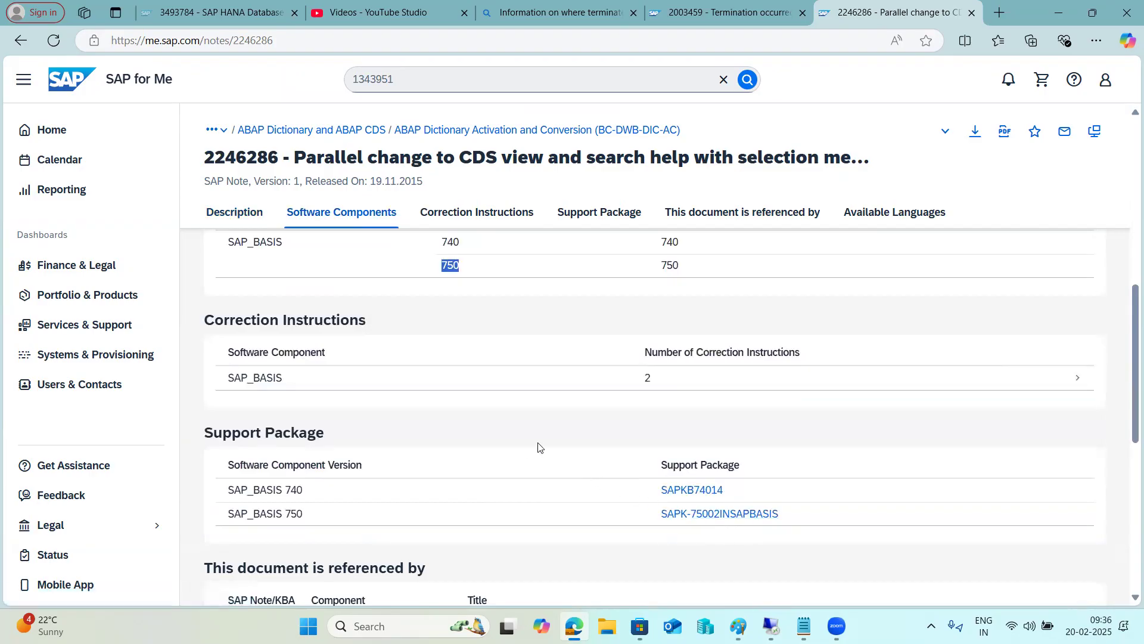
{"action": "scroll", "coordinate": [584, 401], "scroll_direction": "up", "scroll_amount": 8}
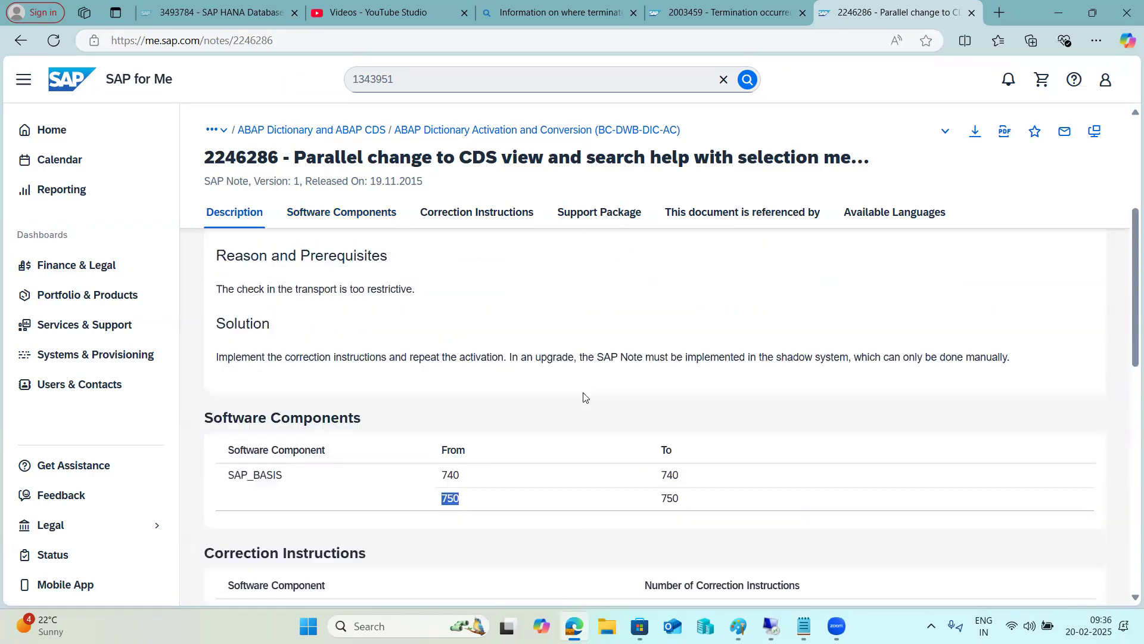
Switch back to the SAP session and check the installed software component versions in the system status, closing both dialogs
{"action": "key", "text": "alt+Tab"}
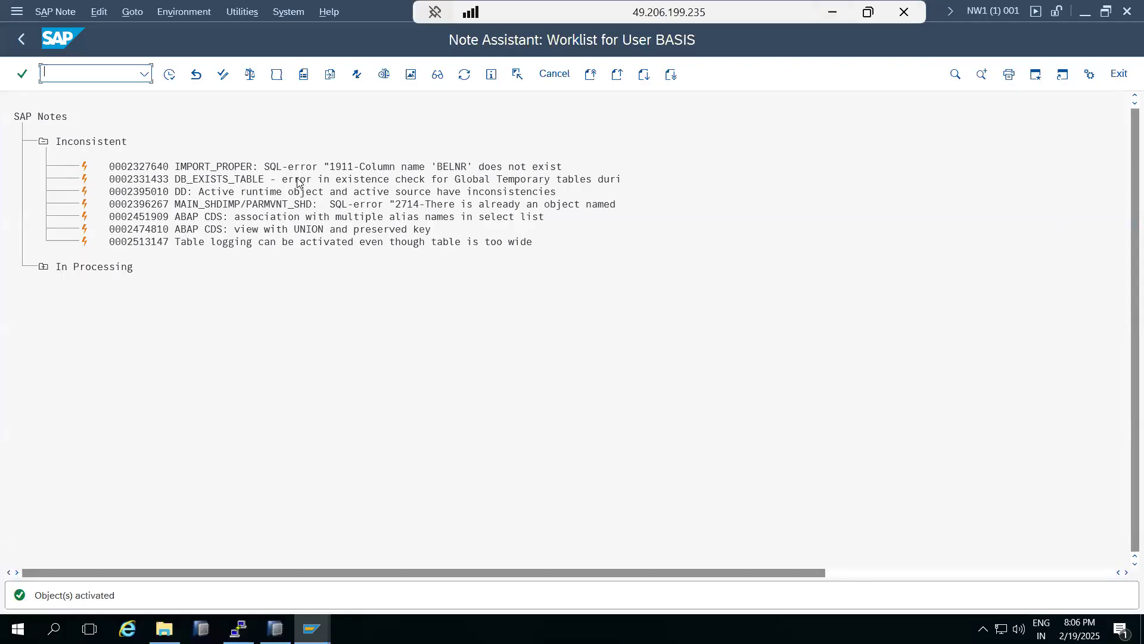
{"action": "left_click", "coordinate": [285, 13]}
{"action": "left_click", "coordinate": [301, 276]}
{"action": "left_click", "coordinate": [454, 326]}
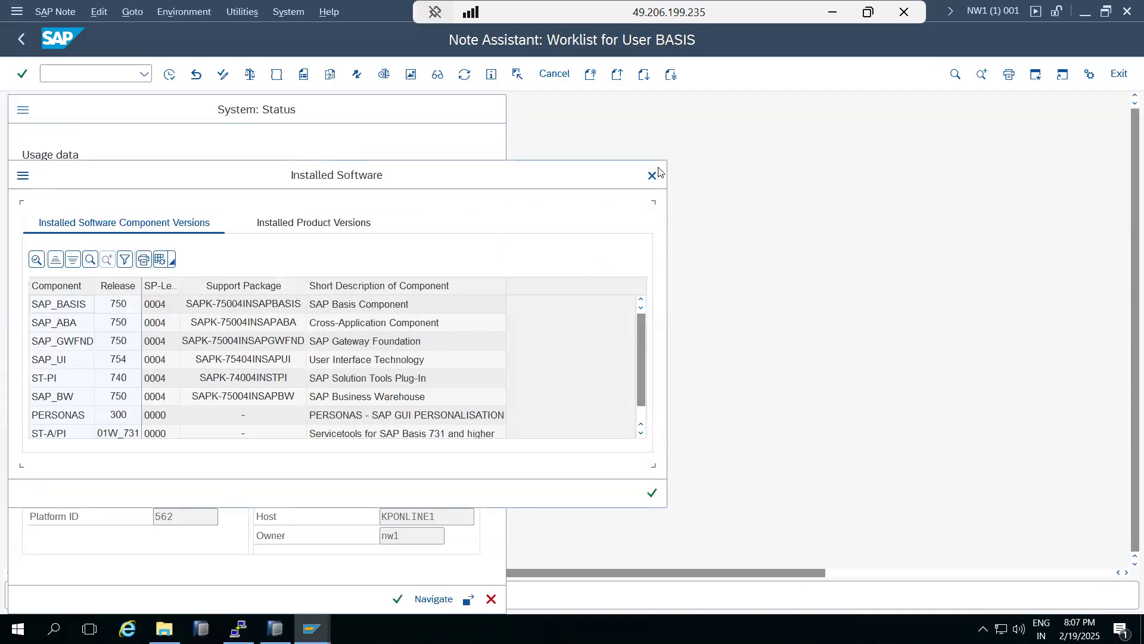
{"action": "scroll", "coordinate": [58, 393], "scroll_direction": "down", "scroll_amount": 1}
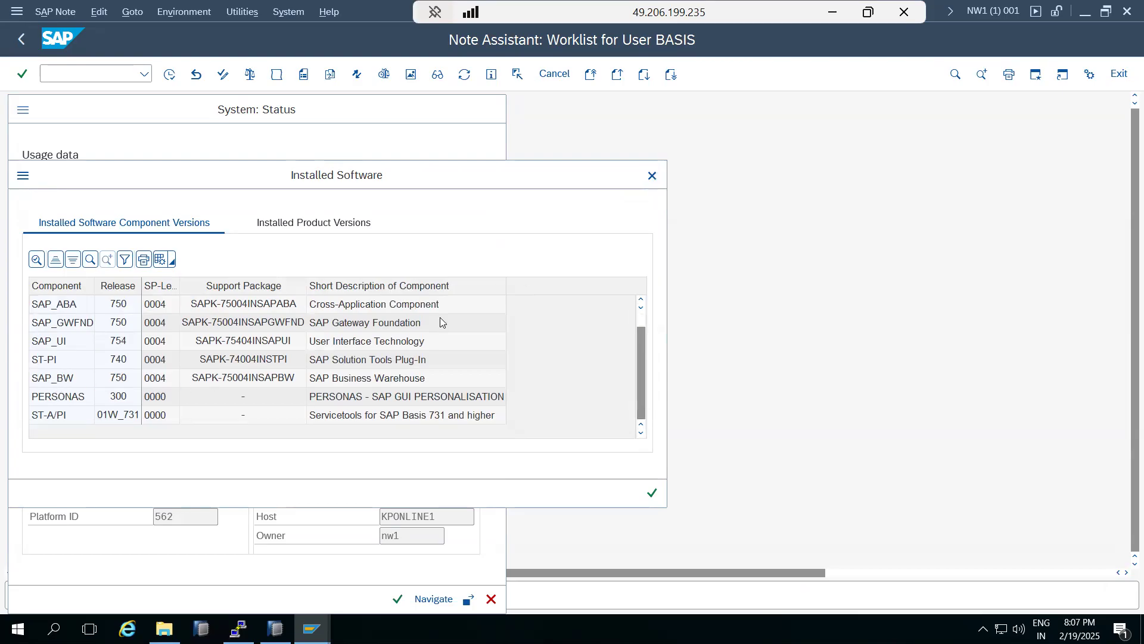
{"action": "left_click", "coordinate": [652, 175]}
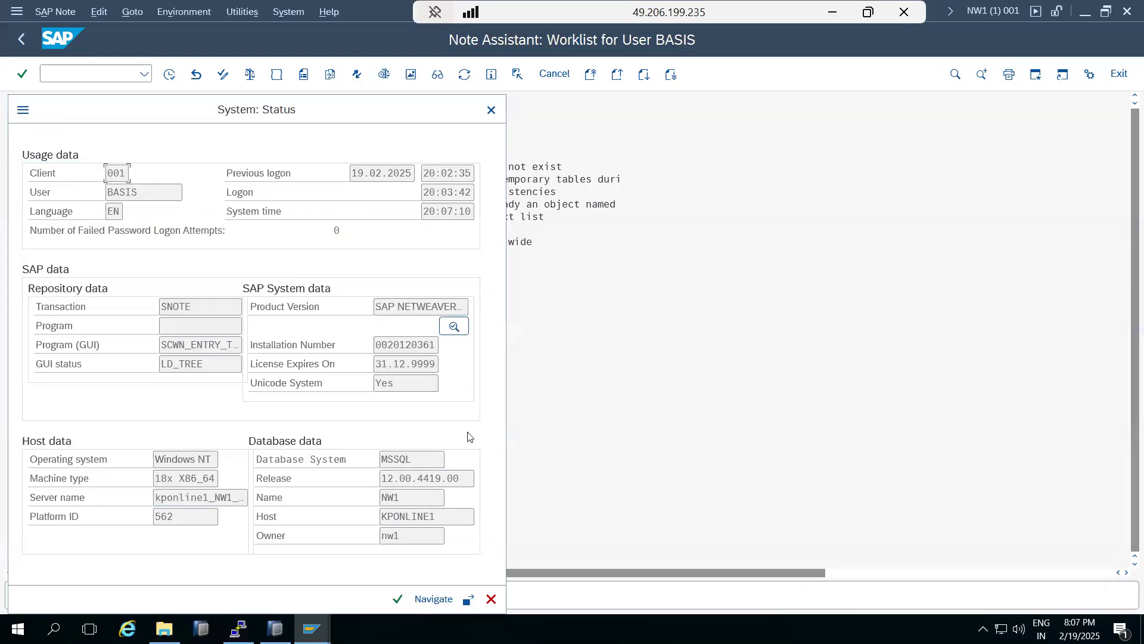
{"action": "left_click", "coordinate": [490, 596]}
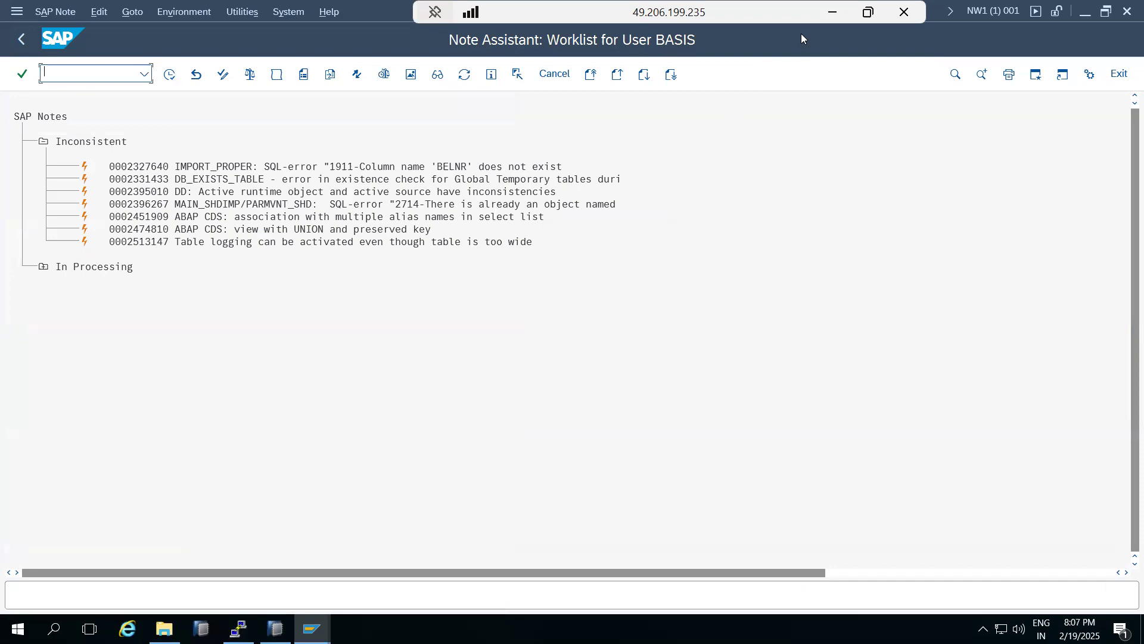
Switch to the browser and review note 2246286's solution and the SAP_BASIS releases listed under its software components
{"action": "left_click", "coordinate": [826, 14]}
{"action": "scroll", "coordinate": [504, 451], "scroll_direction": "down", "scroll_amount": 5}
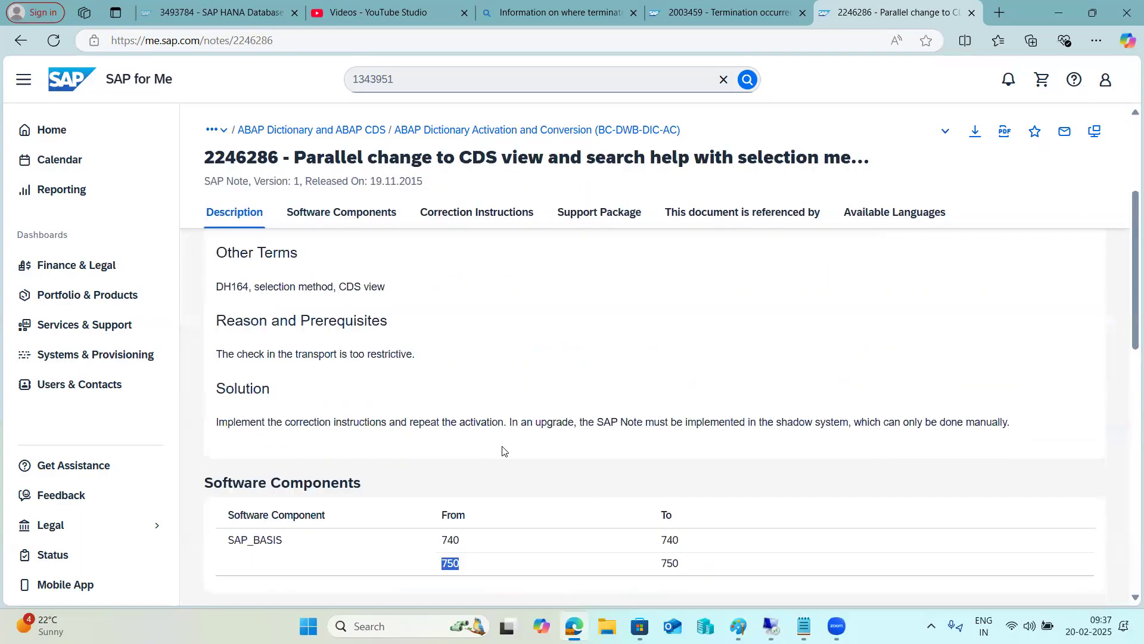
{"action": "scroll", "coordinate": [503, 451], "scroll_direction": "down", "scroll_amount": 8}
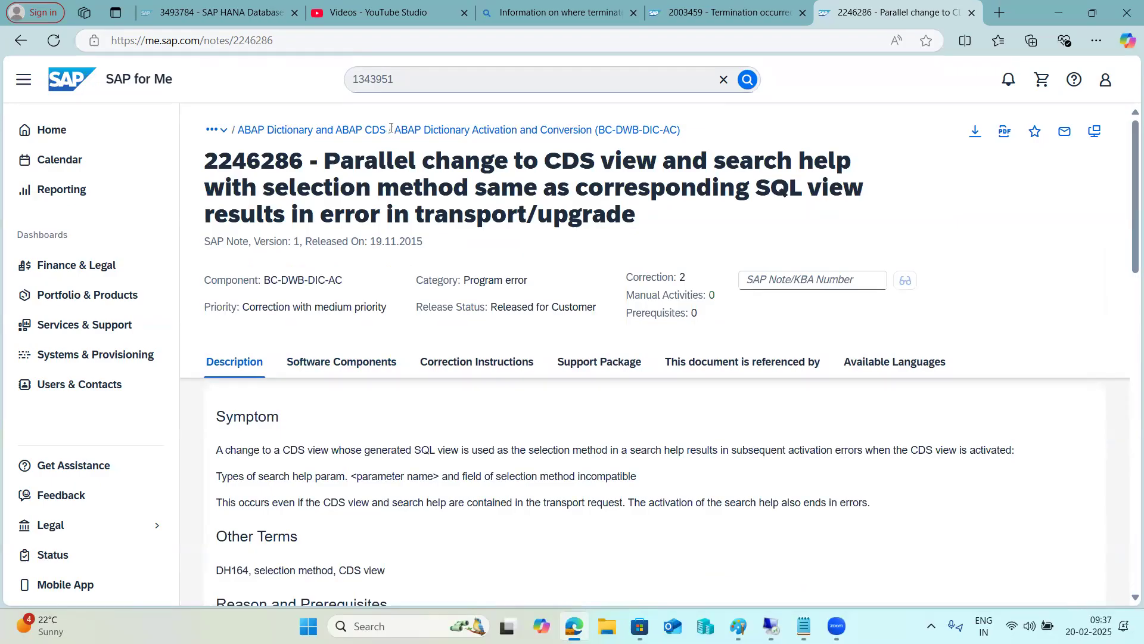
{"action": "left_click", "coordinate": [357, 364]}
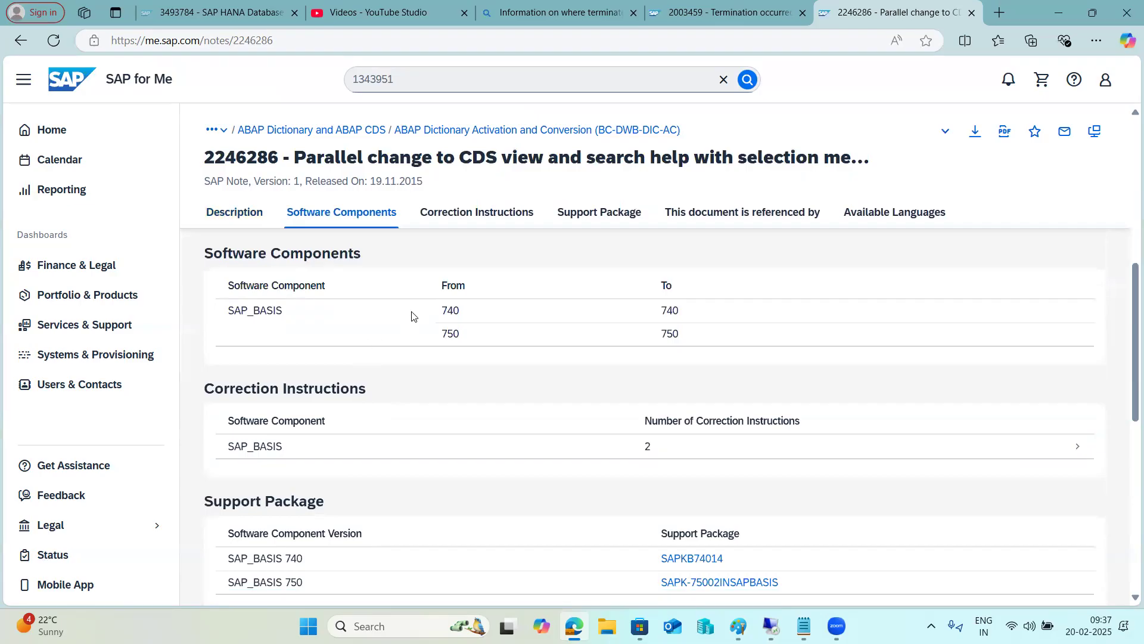
{"action": "scroll", "coordinate": [414, 315], "scroll_direction": "up", "scroll_amount": 3}
{"action": "scroll", "coordinate": [410, 306], "scroll_direction": "up", "scroll_amount": 5}
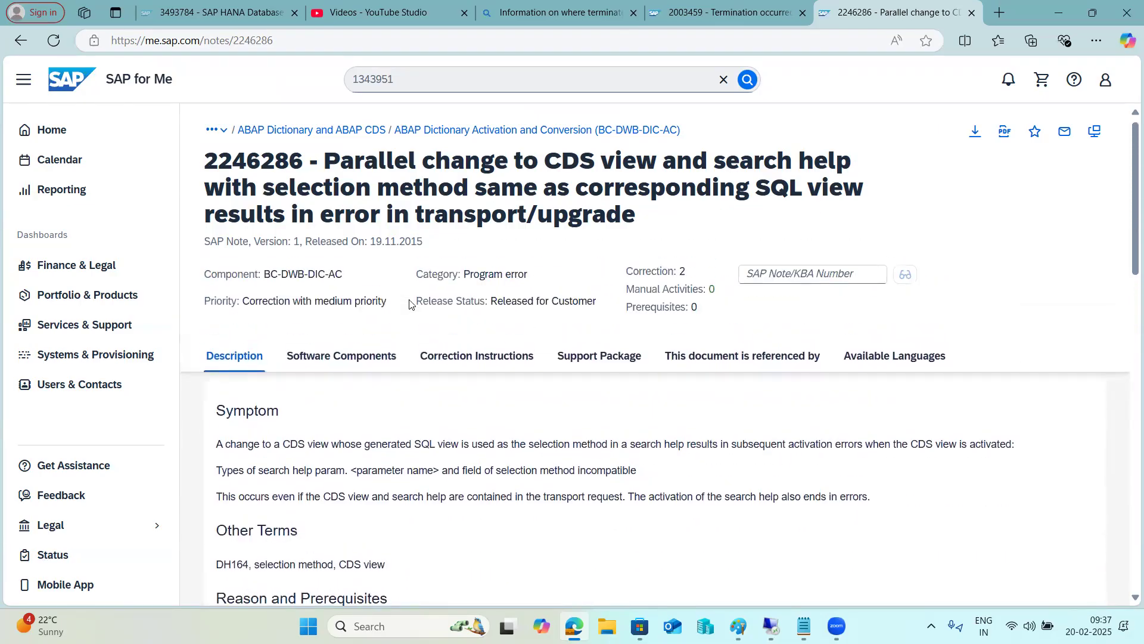
{"action": "left_click", "coordinate": [371, 352]}
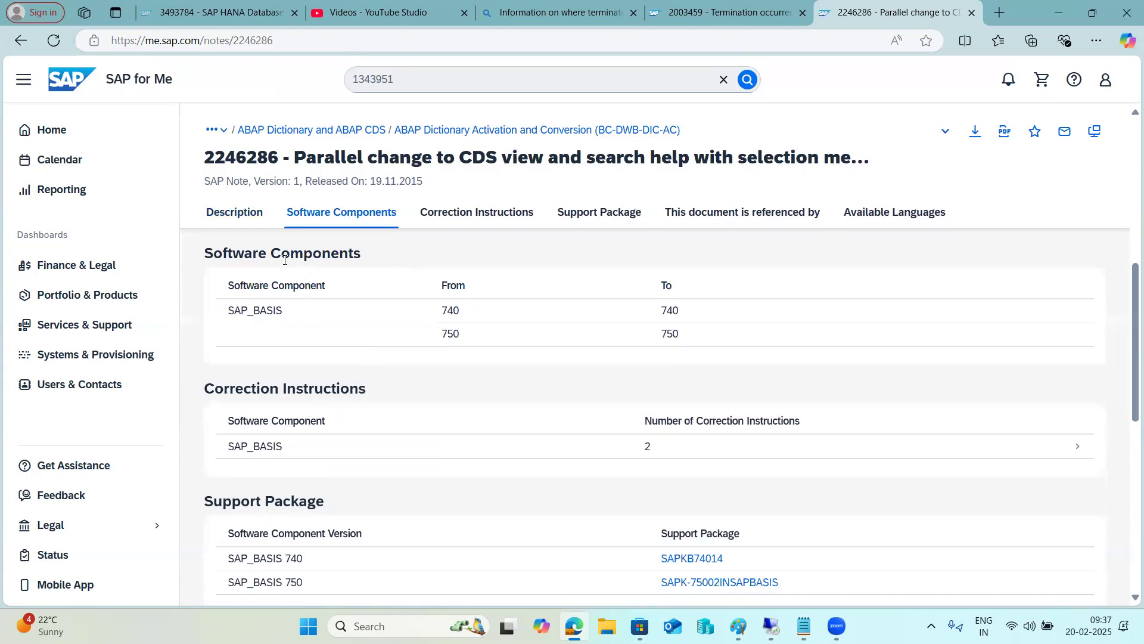
{"action": "left_click_drag", "start_coordinate": [285, 259], "coordinate": [322, 257]}
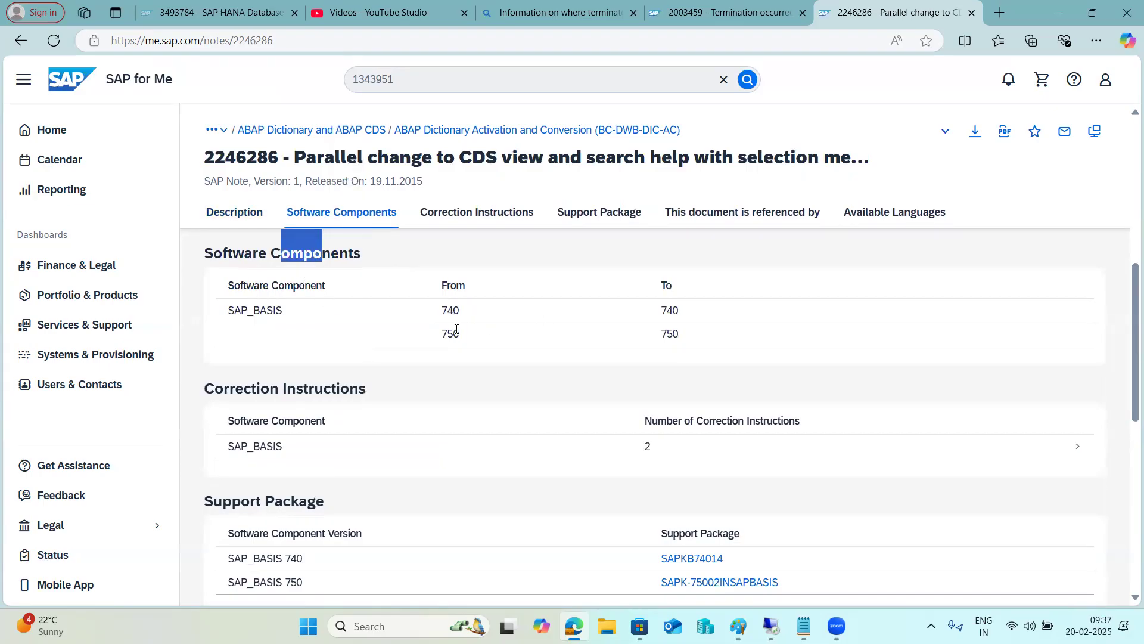
{"action": "scroll", "coordinate": [367, 316], "scroll_direction": "up", "scroll_amount": 5}
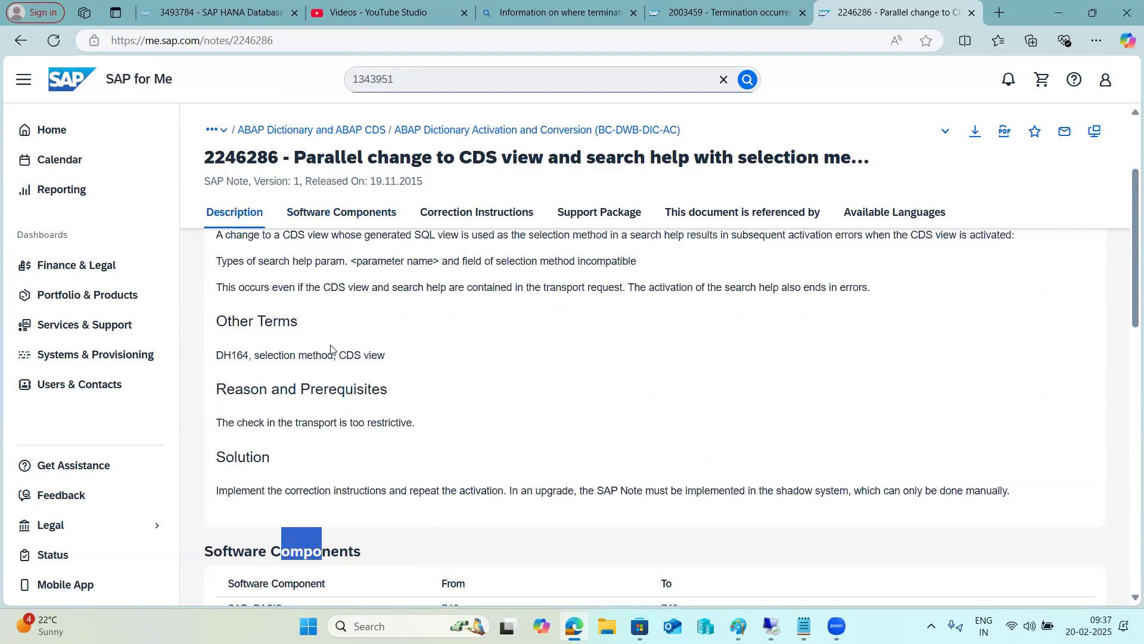
Review note 2246286's header details, correction instructions and support packages
{"action": "scroll", "coordinate": [366, 293], "scroll_direction": "up", "scroll_amount": 4}
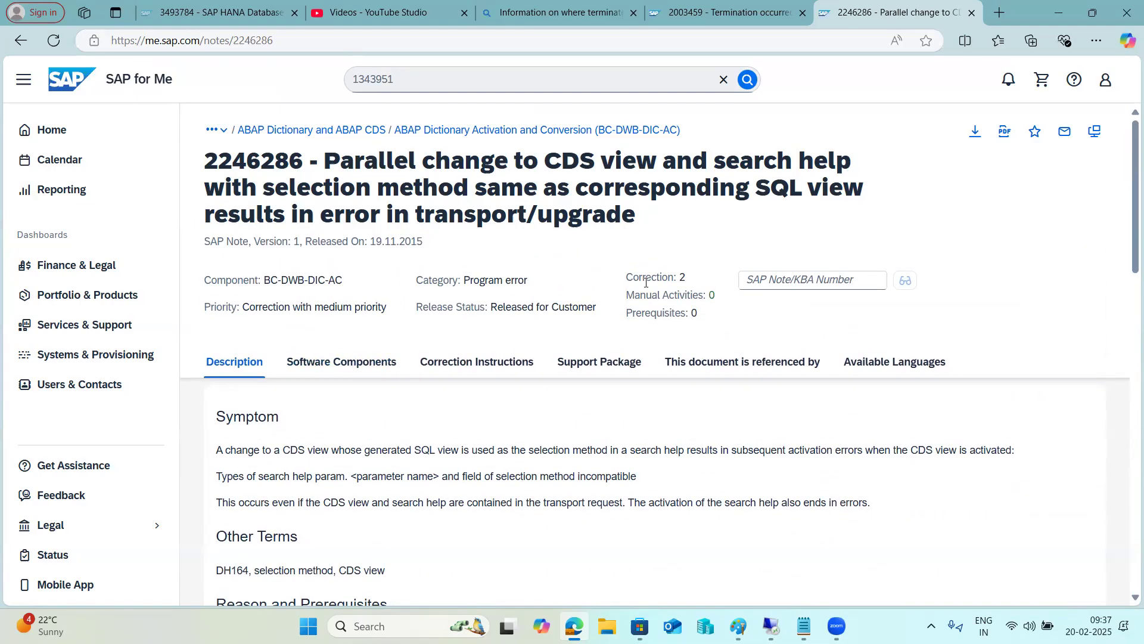
{"action": "left_click", "coordinate": [441, 365]}
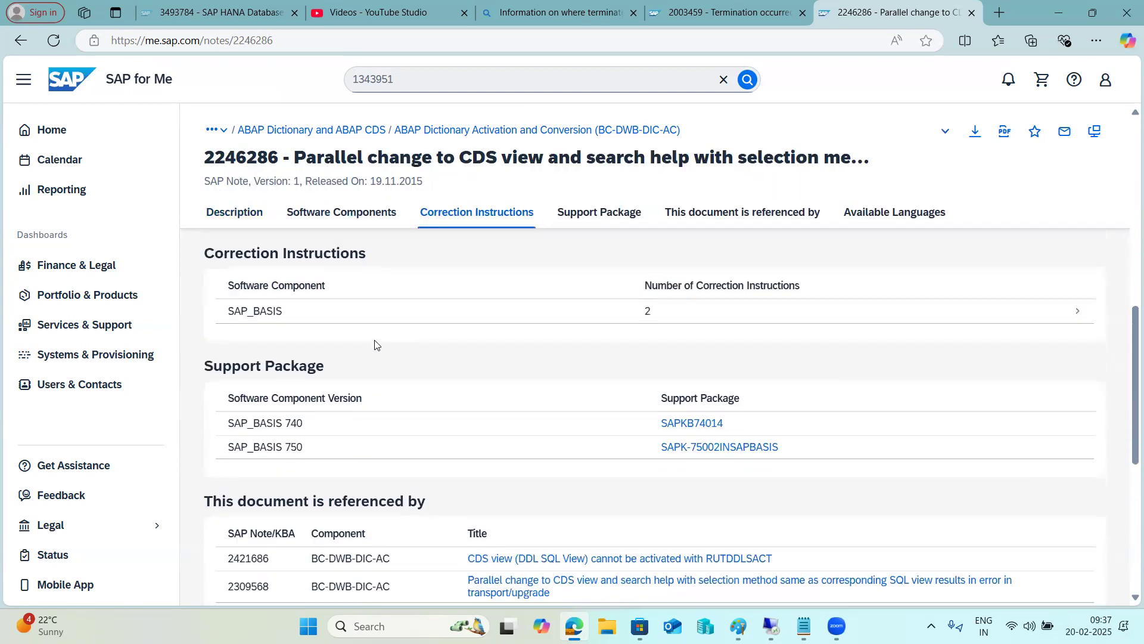
{"action": "scroll", "coordinate": [613, 388], "scroll_direction": "up", "scroll_amount": 10}
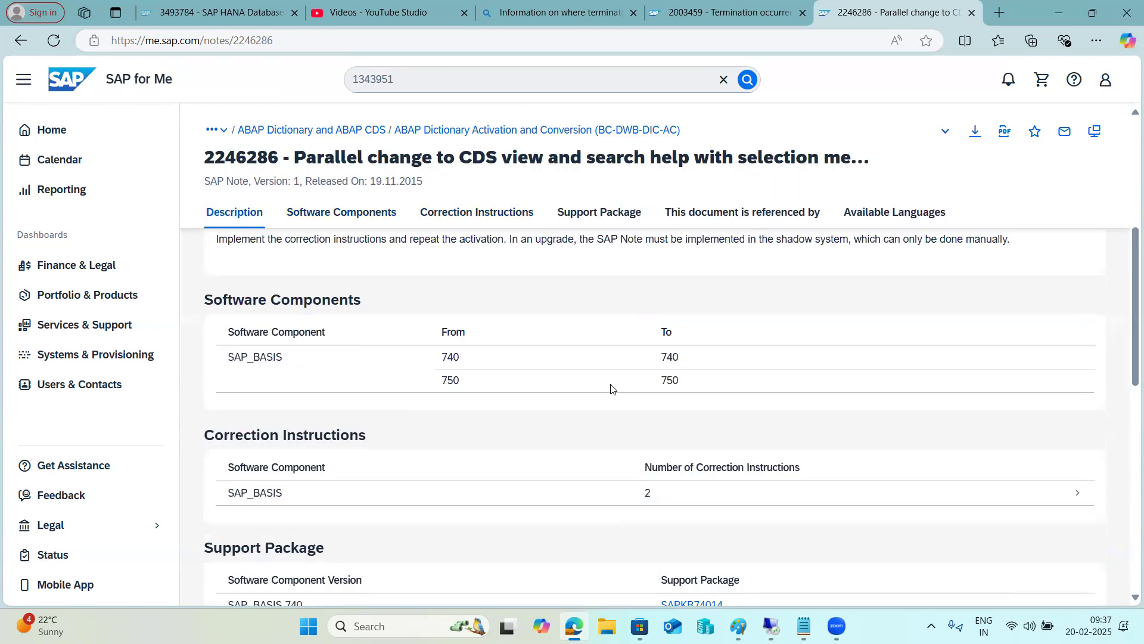
{"action": "left_click", "coordinate": [599, 362]}
Switch back to the SAP session, implement the inconsistent note 2327640 and confirm its changes to SDB2FMSS
{"action": "mouse_move", "coordinate": [771, 626]}
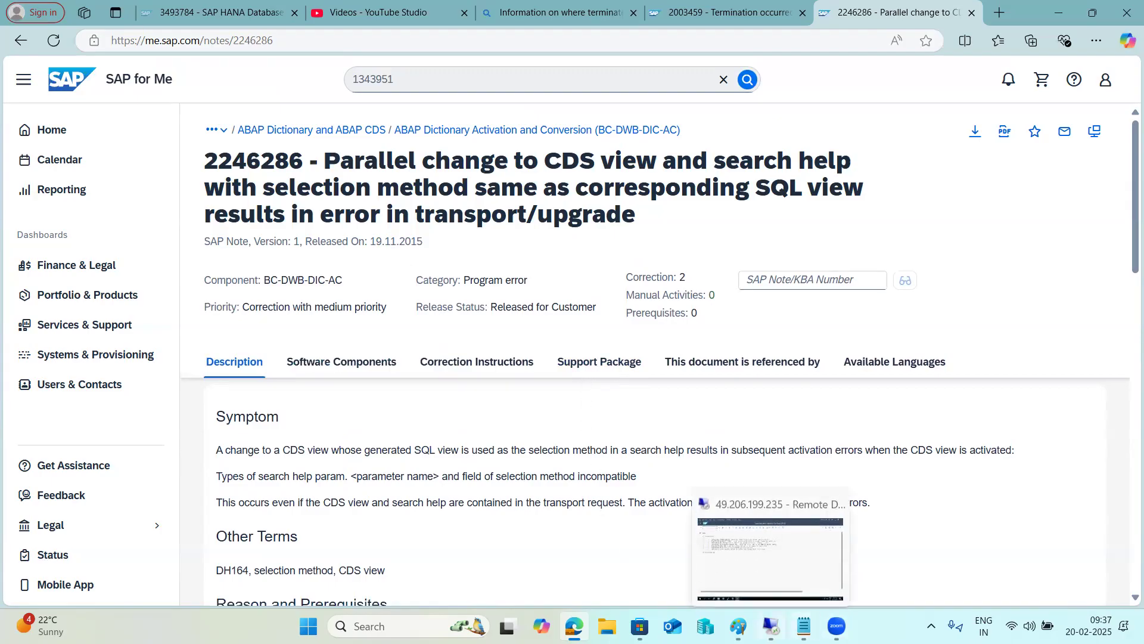
{"action": "left_click", "coordinate": [767, 533]}
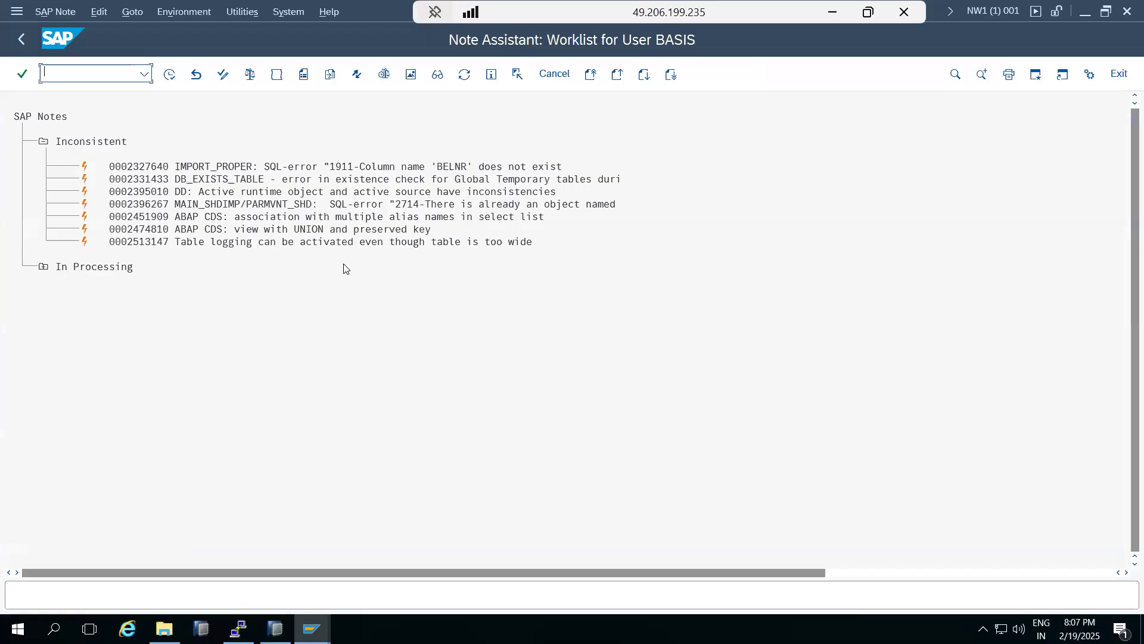
{"action": "left_click", "coordinate": [125, 167]}
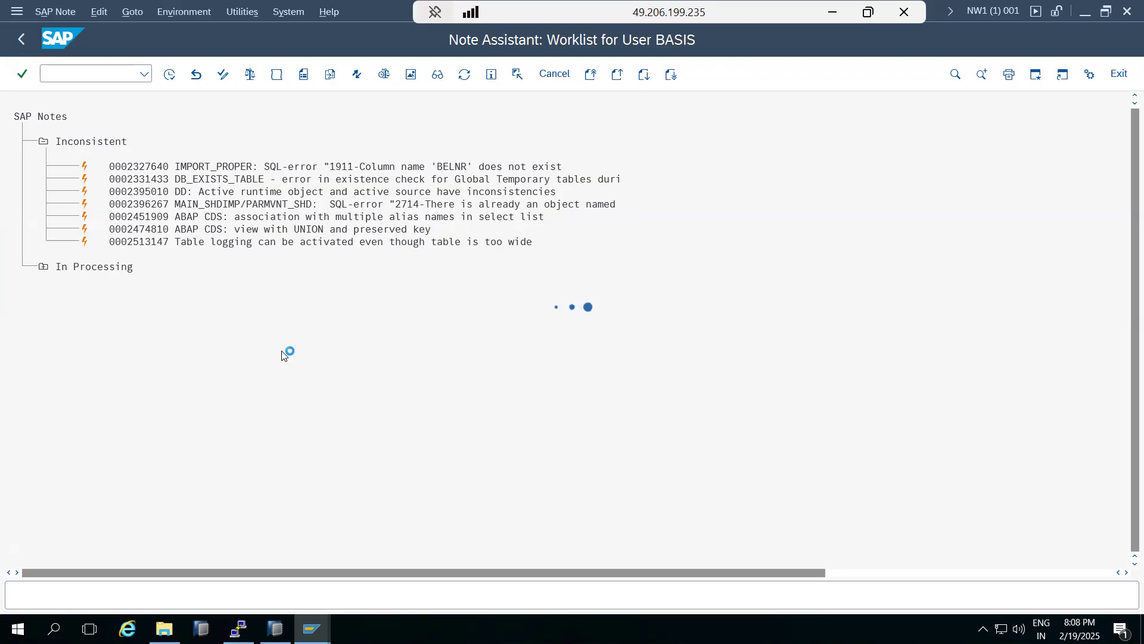
{"action": "left_click", "coordinate": [421, 519]}
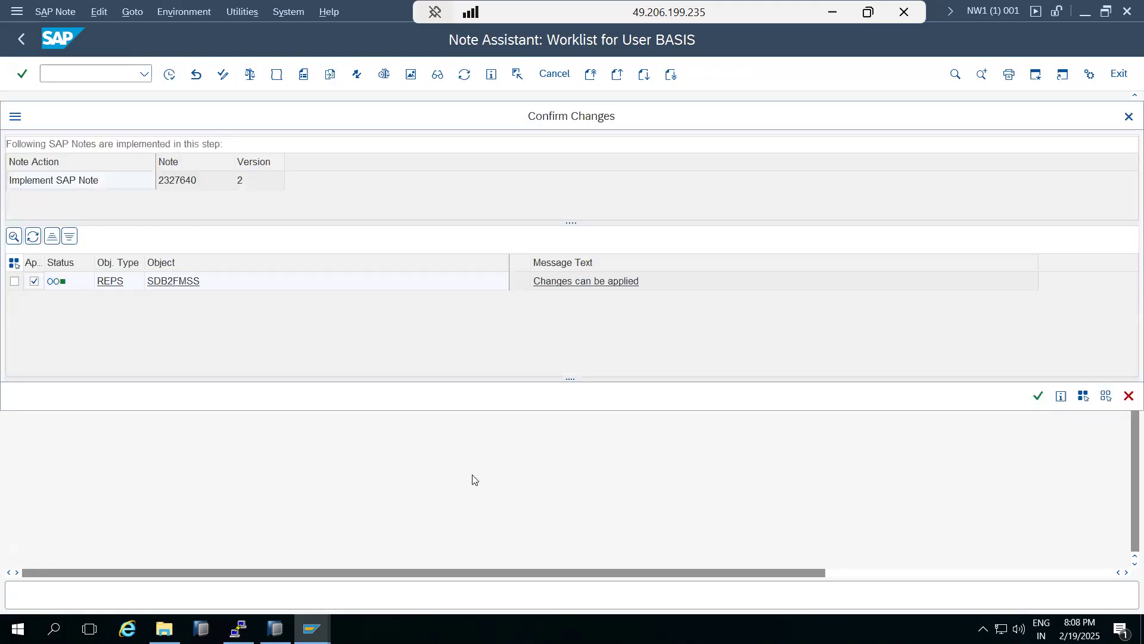
{"action": "left_click", "coordinate": [1038, 397]}
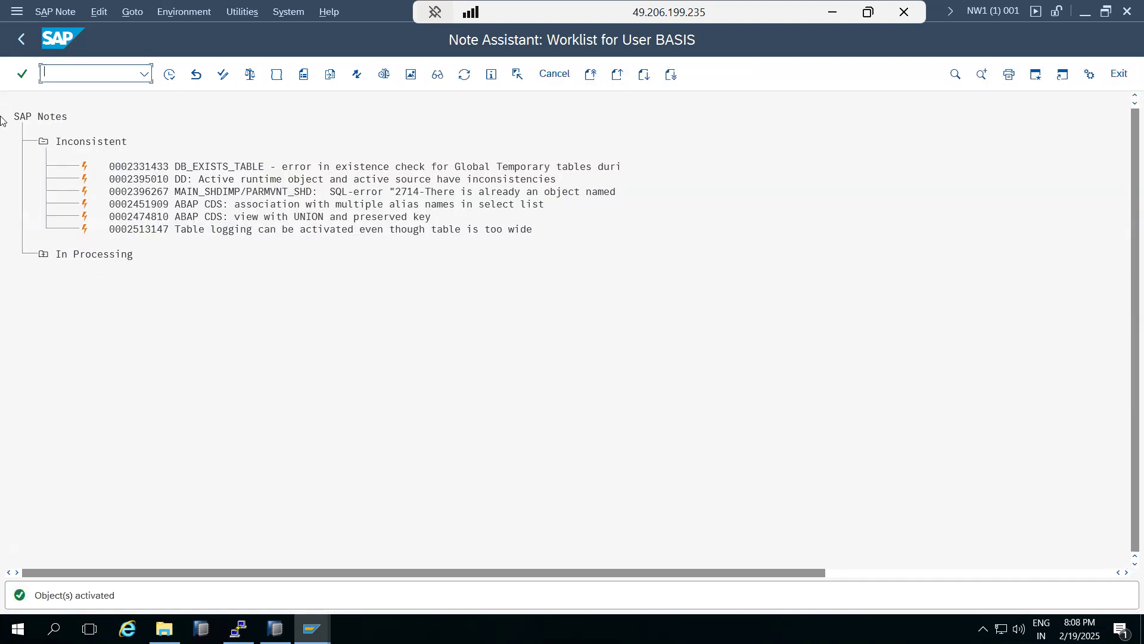
Expand the notes in processing, open note 2339426 and check its implementation state and short text
{"action": "left_click", "coordinate": [43, 254]}
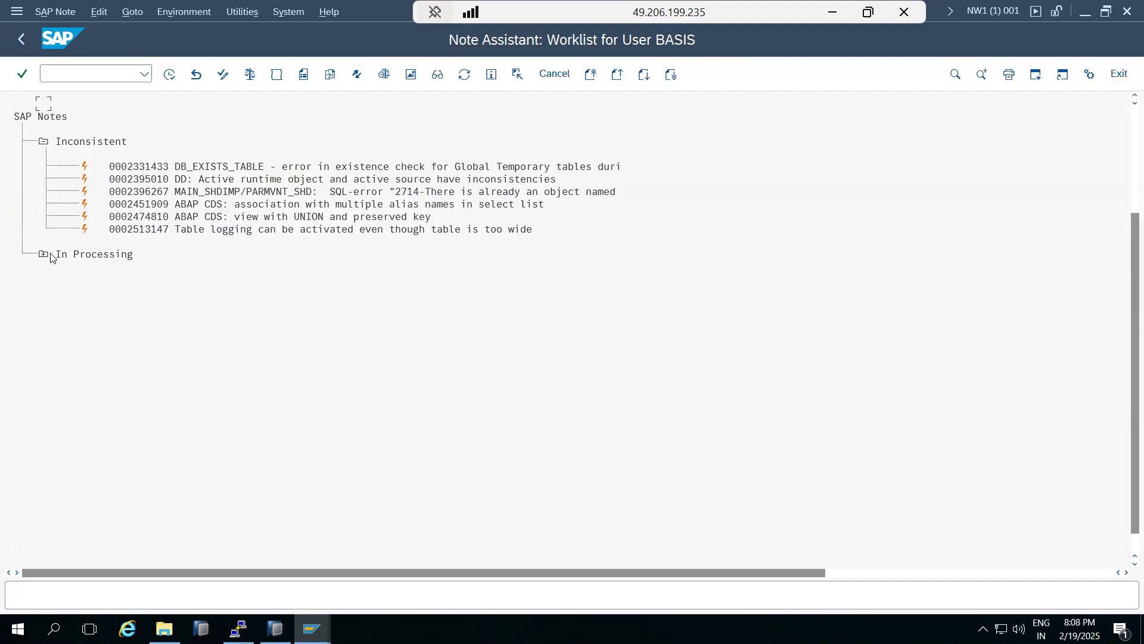
{"action": "scroll", "coordinate": [130, 397], "scroll_direction": "down", "scroll_amount": 1}
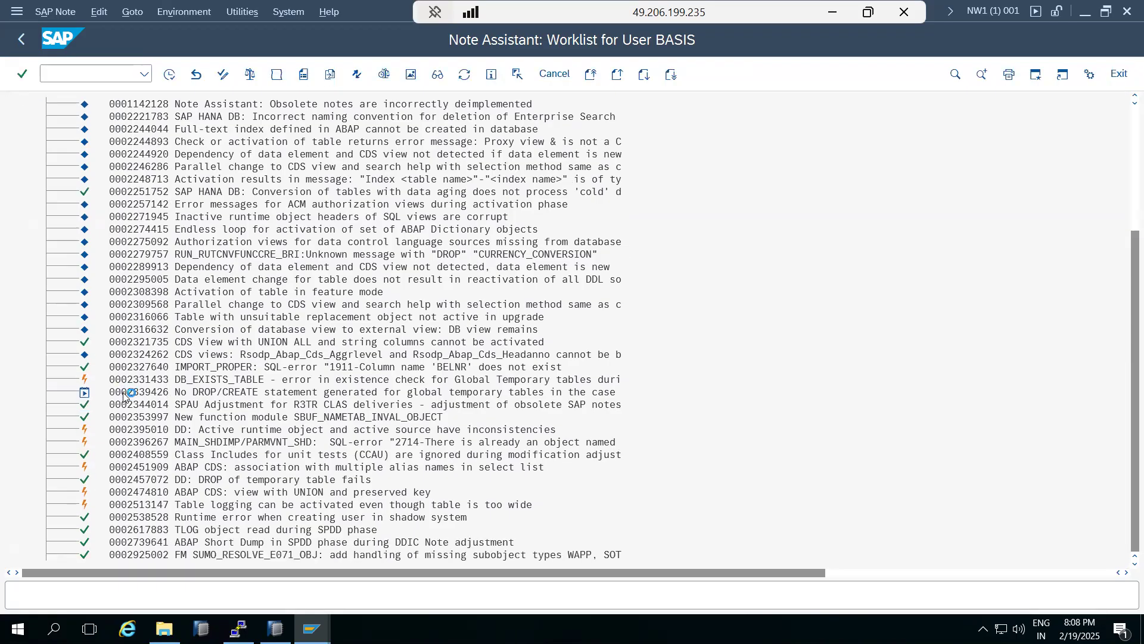
{"action": "double_click", "coordinate": [124, 396]}
{"action": "left_click_drag", "start_coordinate": [424, 187], "coordinate": [484, 191]}
{"action": "left_click_drag", "start_coordinate": [437, 419], "coordinate": [566, 427]}
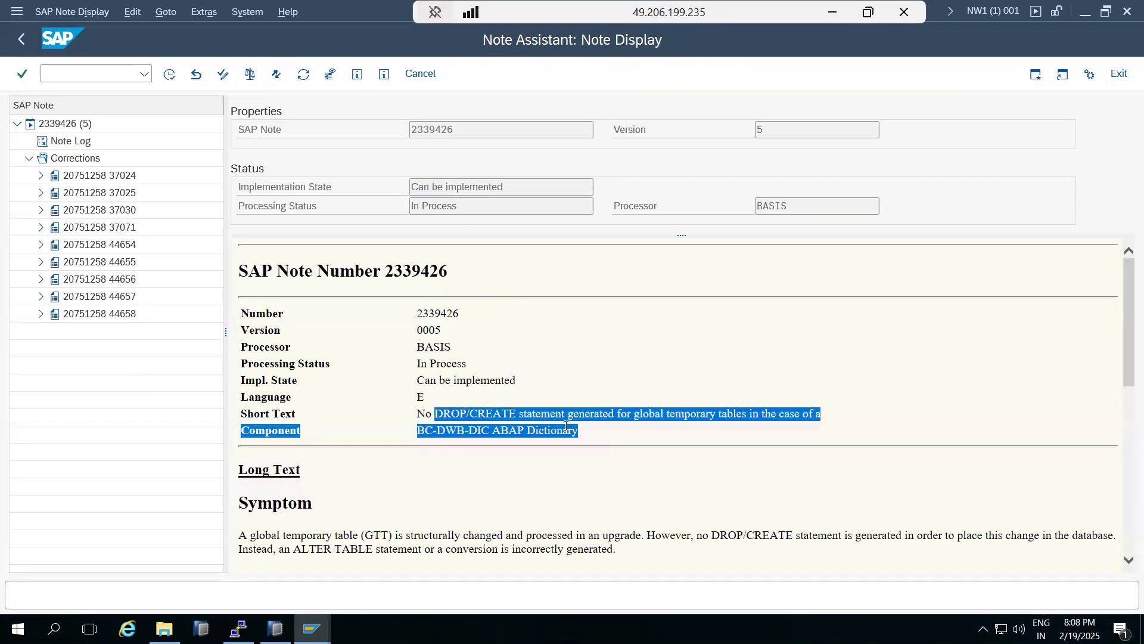
Implement note 2339426 using Workbench request NW1K900245 and confirm its changes to LSDSBF04 and LSDSBF01, activating the objects
{"action": "left_click", "coordinate": [169, 74]}
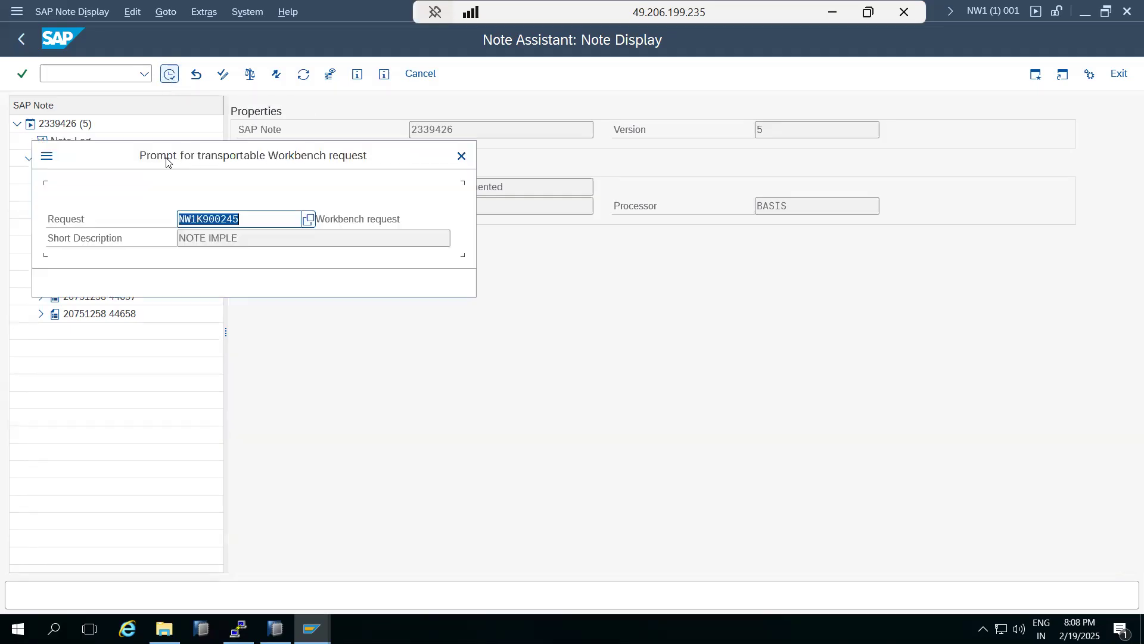
{"action": "left_click", "coordinate": [323, 283]}
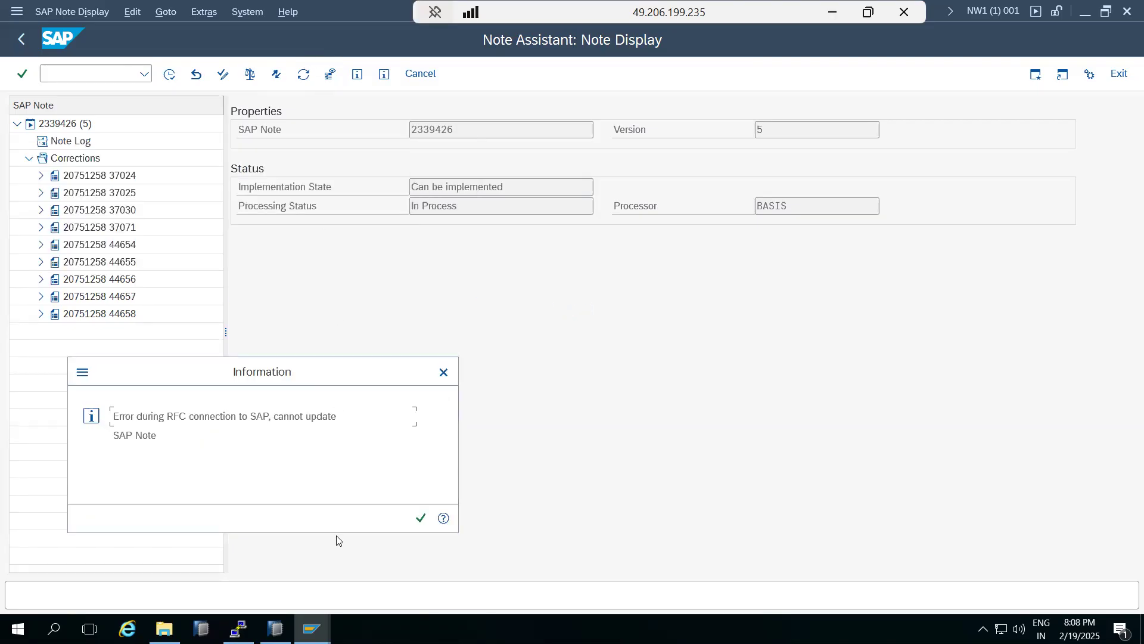
{"action": "left_click", "coordinate": [420, 518]}
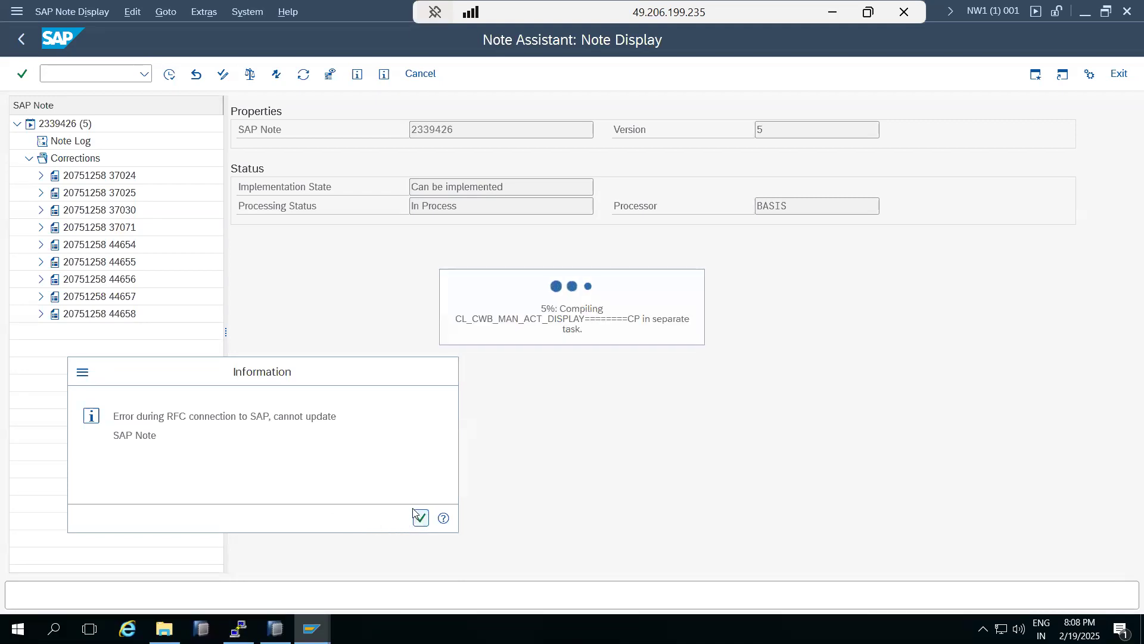
{"action": "left_click", "coordinate": [653, 456]}
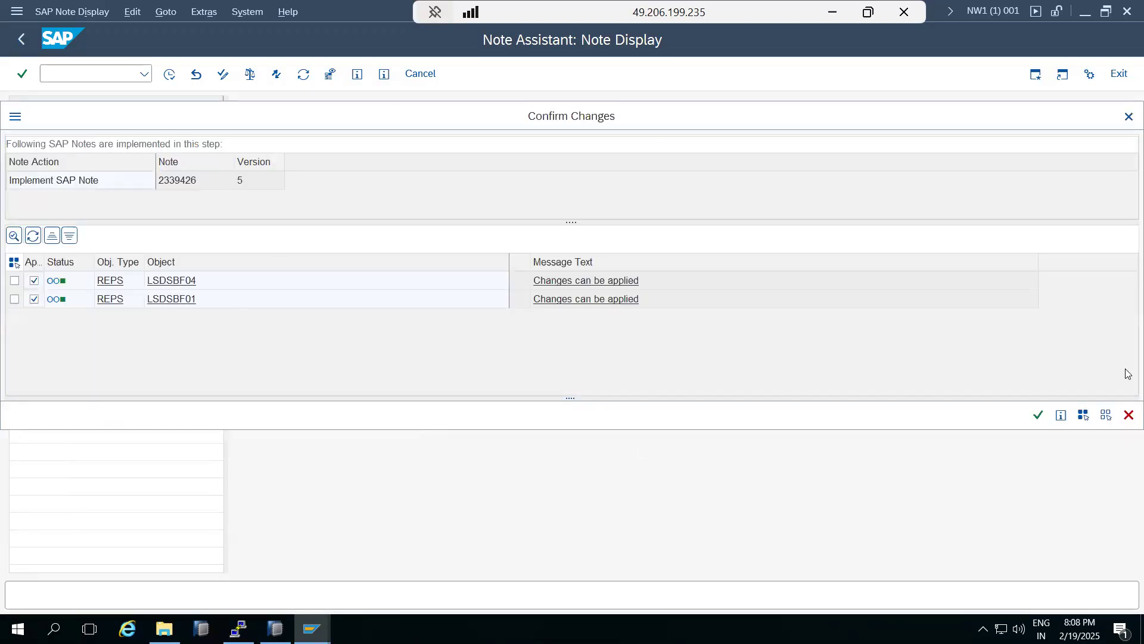
{"action": "left_click", "coordinate": [1038, 413]}
{"action": "left_click", "coordinate": [669, 601]}
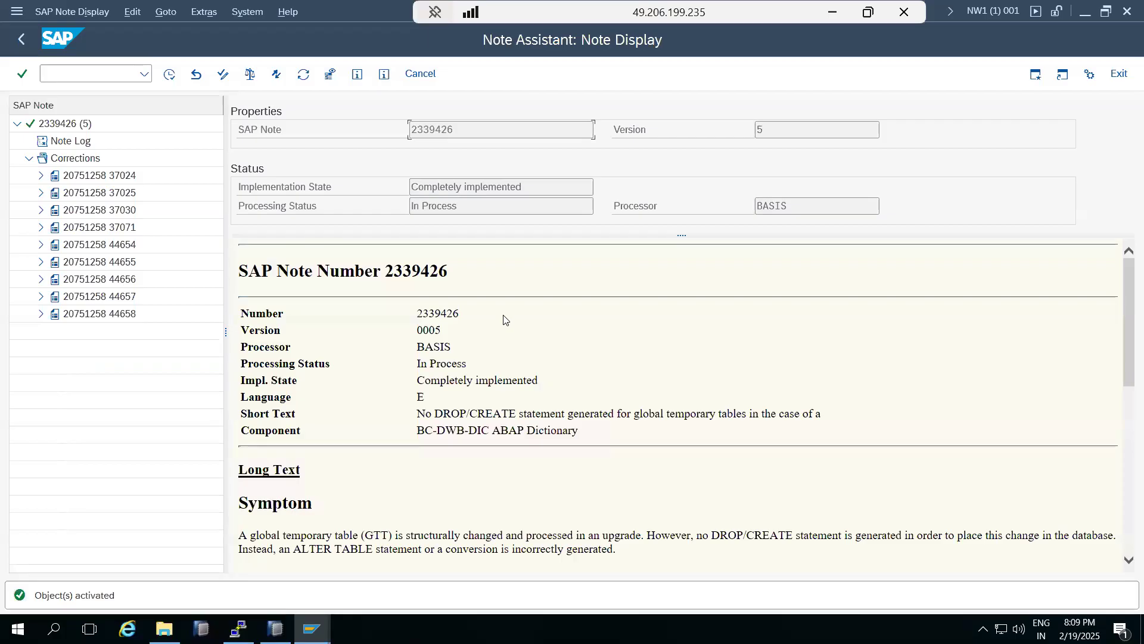
Return to the worklist, check the status of the notes in processing and exit to SAP Easy Access
{"action": "left_click", "coordinate": [25, 38]}
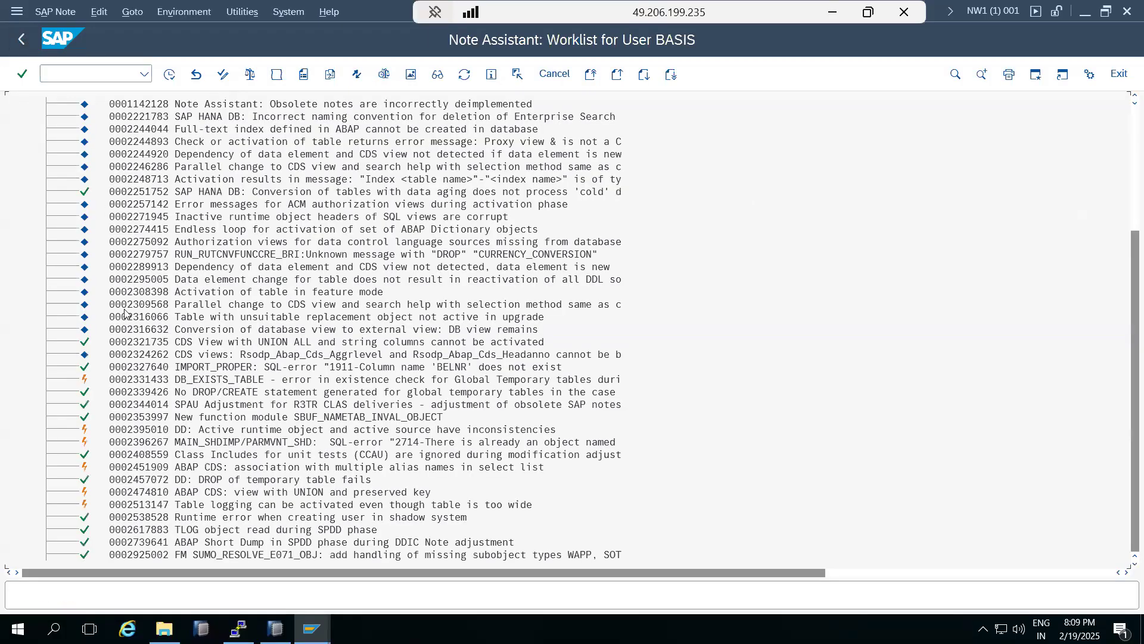
{"action": "scroll", "coordinate": [138, 429], "scroll_direction": "down", "scroll_amount": 1}
{"action": "scroll", "coordinate": [137, 437], "scroll_direction": "up", "scroll_amount": 6}
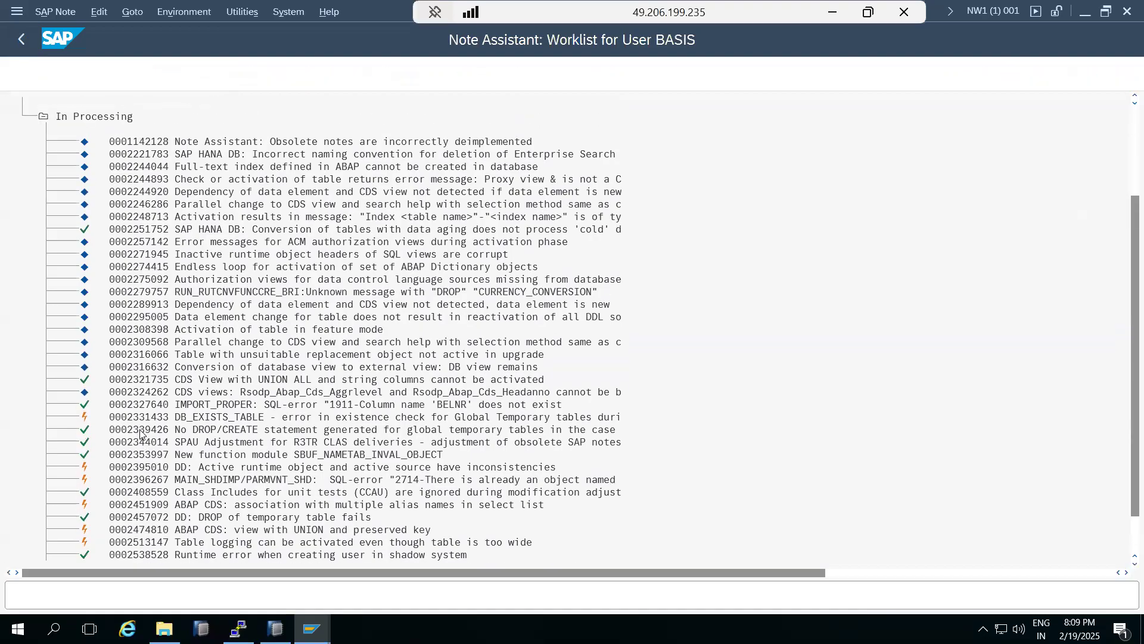
{"action": "left_click", "coordinate": [45, 73]}
{"action": "left_click", "coordinate": [22, 41]}
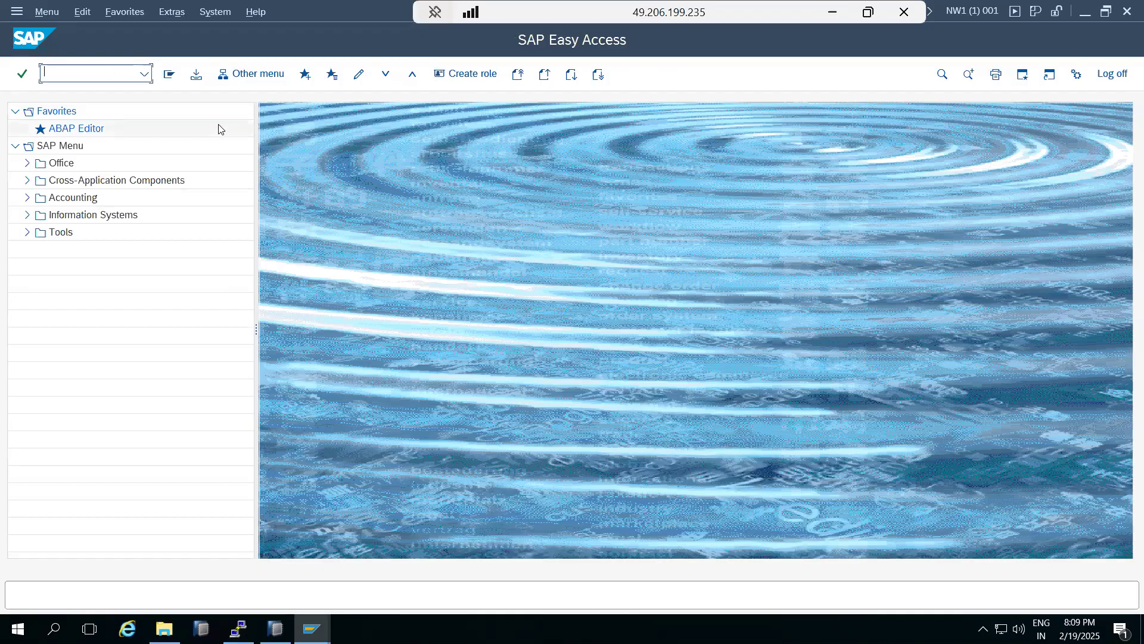
Close the NW1 session and confirm logging off
{"action": "left_click", "coordinate": [143, 73]}
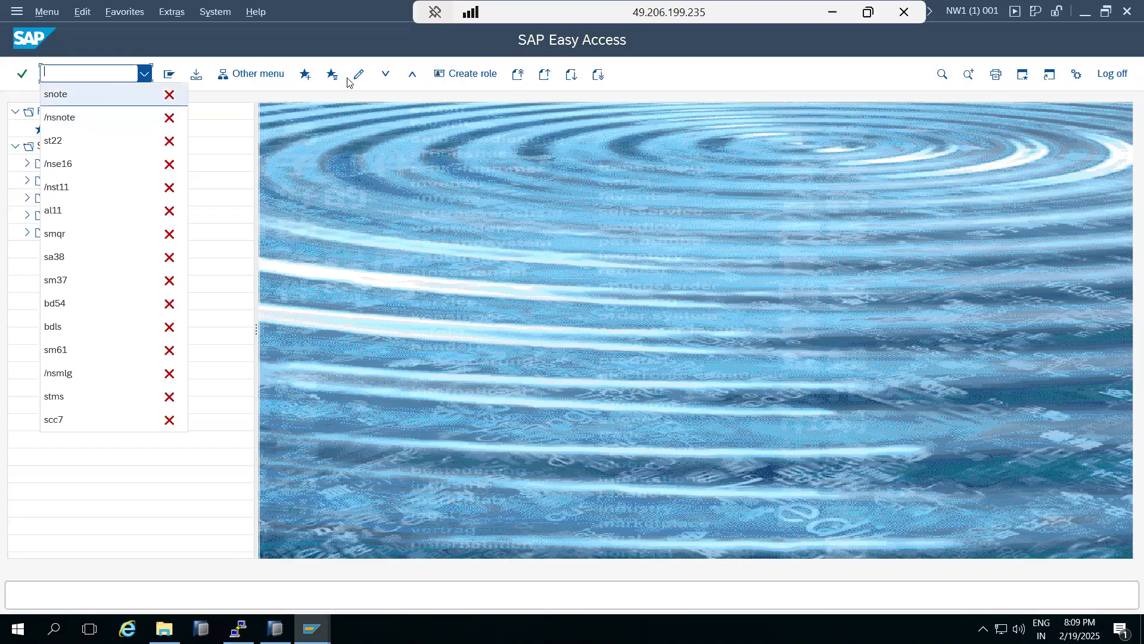
{"action": "left_click", "coordinate": [1126, 16]}
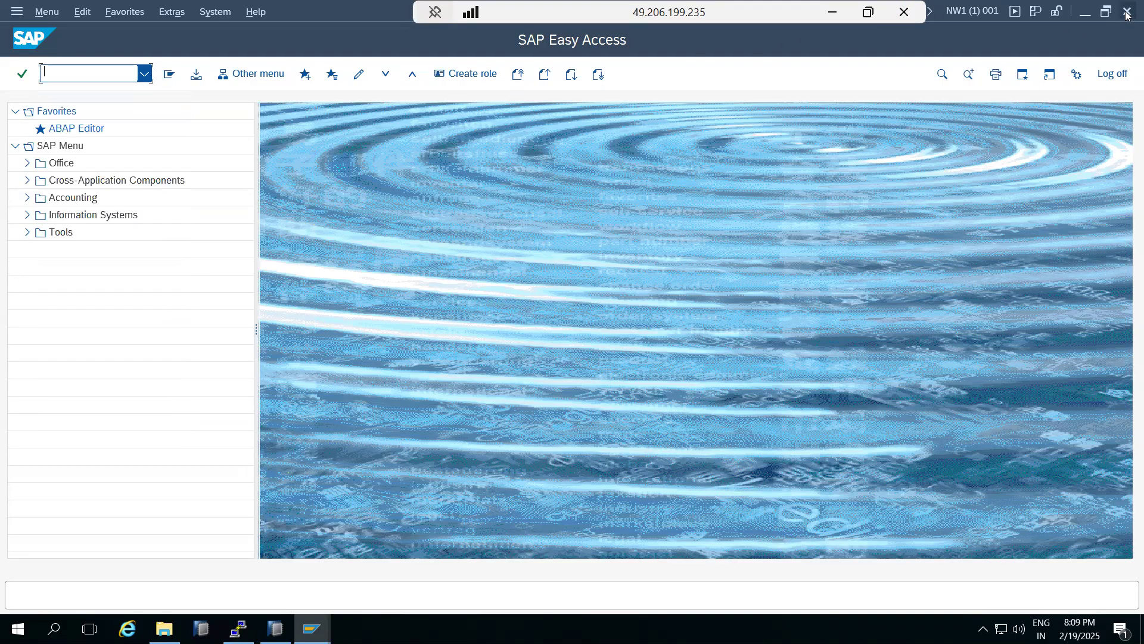
{"action": "left_click", "coordinate": [176, 316]}
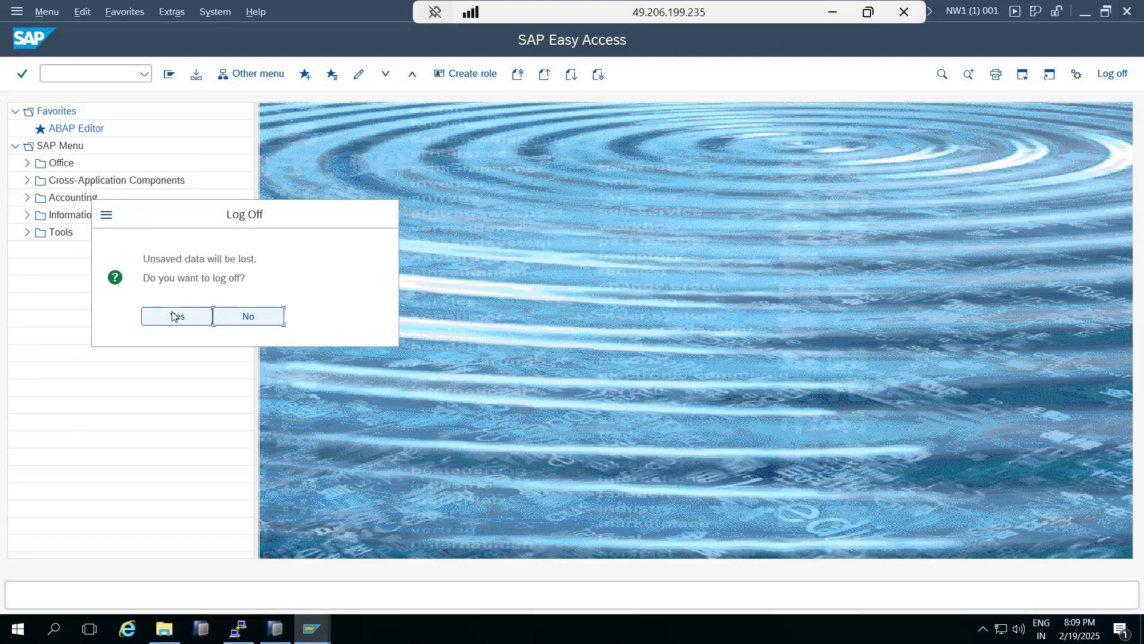
{"action": "left_click", "coordinate": [769, 328]}
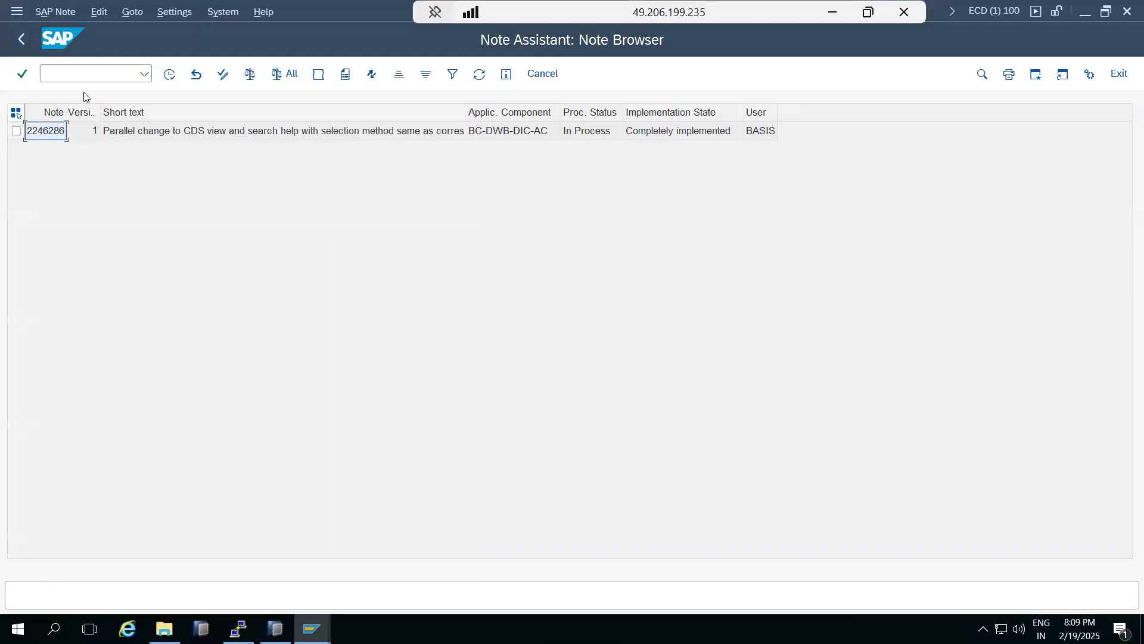
Leave the note browser results in the ECD system, close the session and confirm logging off
{"action": "left_click", "coordinate": [21, 39]}
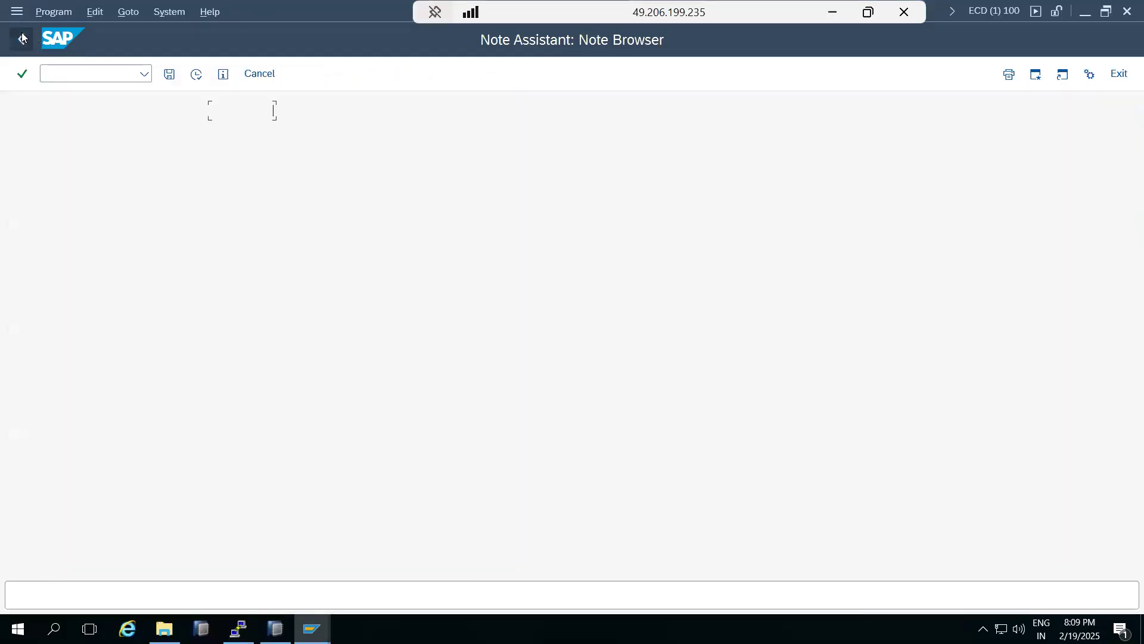
{"action": "left_click", "coordinate": [1128, 10]}
{"action": "left_click", "coordinate": [162, 314]}
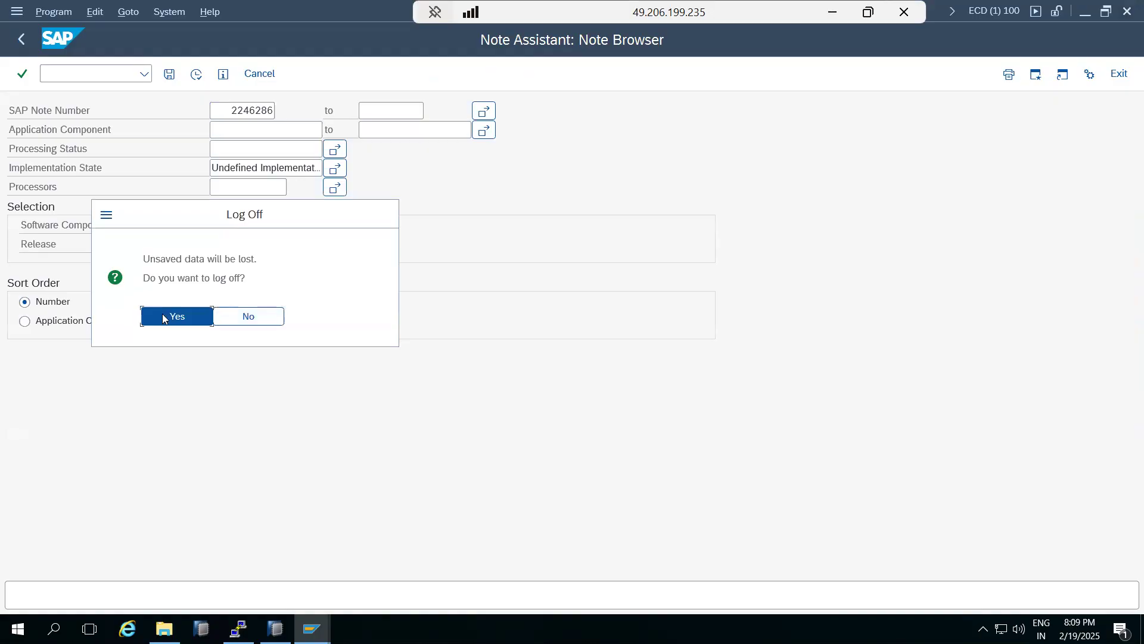
{"action": "left_click", "coordinate": [714, 323]}
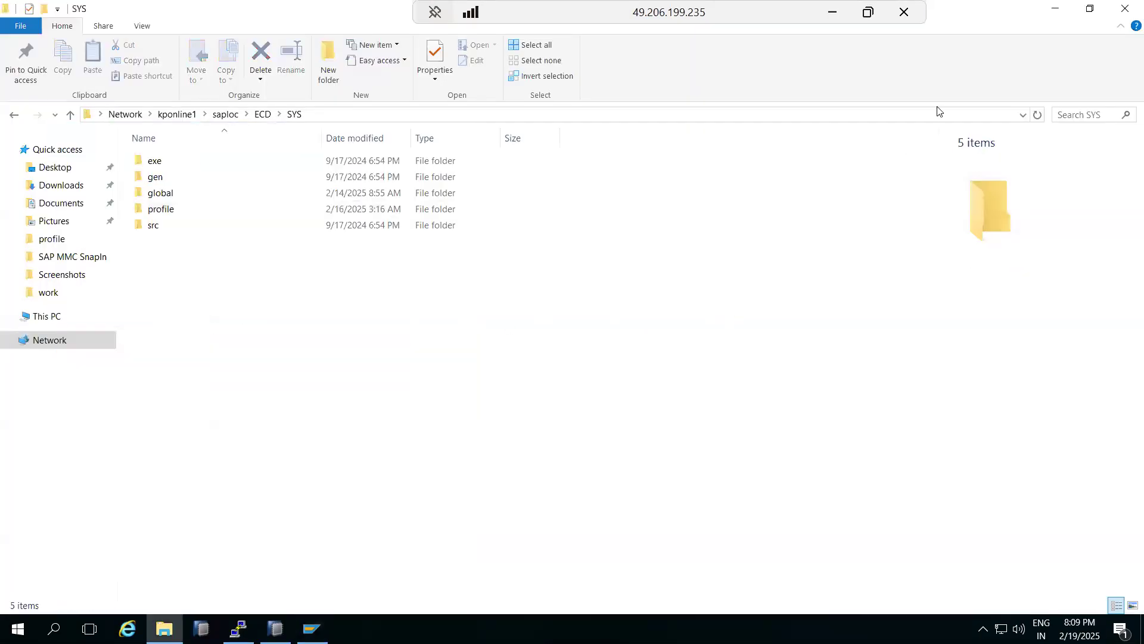
Close the file explorer window and select the SAP S4HANA2022 connection in SAP Logon
{"action": "left_click", "coordinate": [1112, 8]}
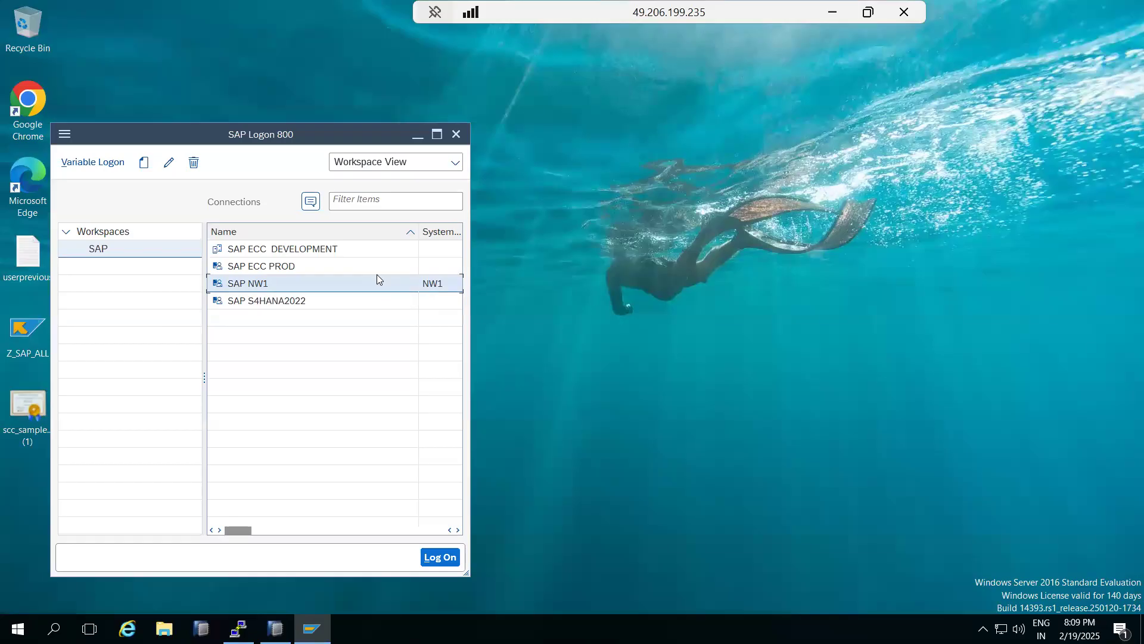
{"action": "left_click", "coordinate": [266, 304]}
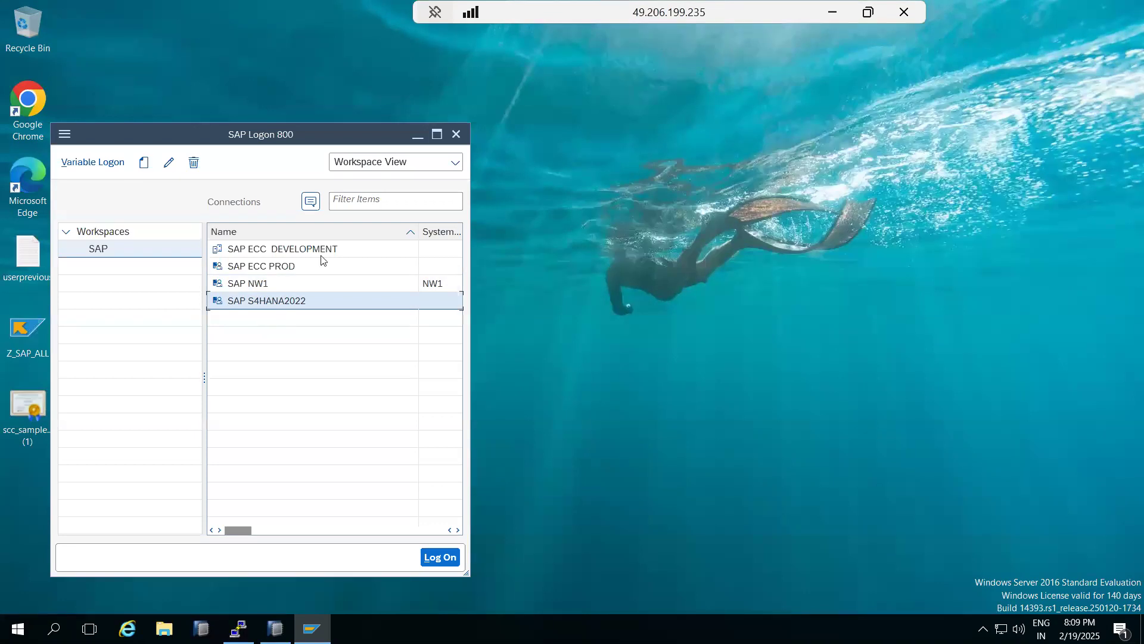
Minimize SAP Logon, then close the kps4hana PuTTY session and confirm ending it
{"action": "left_click", "coordinate": [419, 132]}
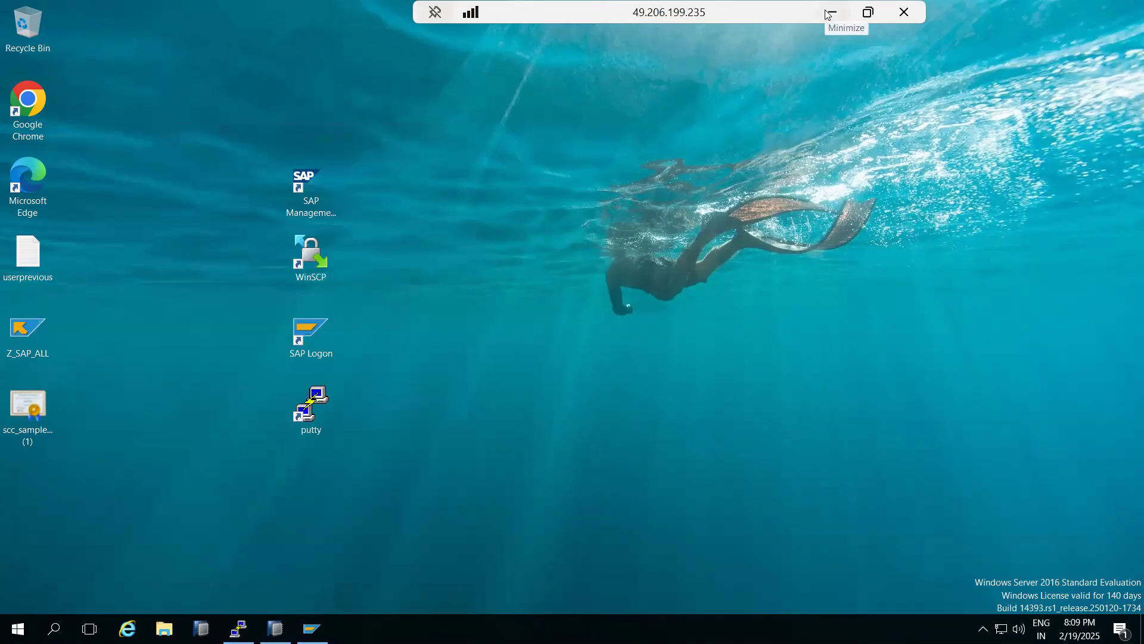
{"action": "left_click", "coordinate": [239, 629]}
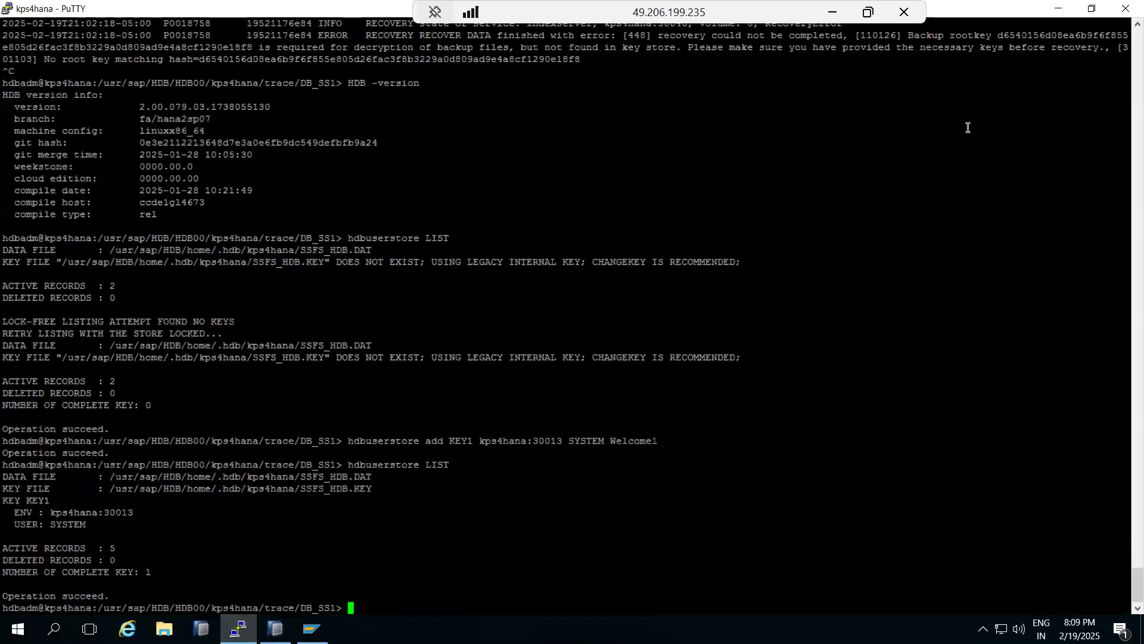
{"action": "left_click", "coordinate": [1126, 8]}
{"action": "left_click", "coordinate": [580, 371]}
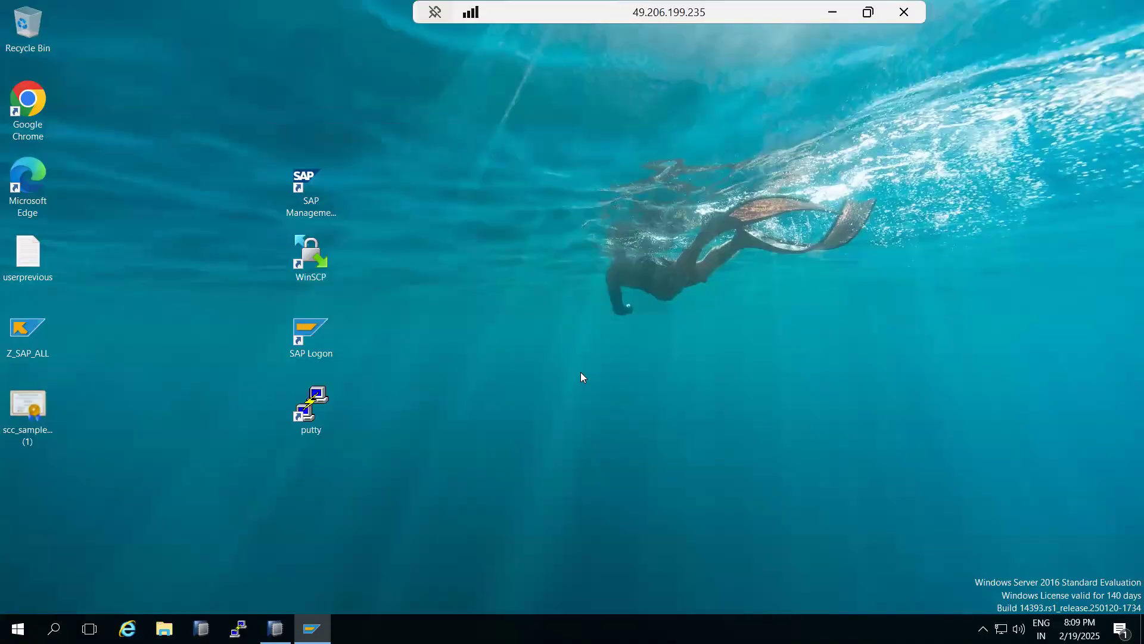
Close SAP Logon and minimize the remote desktop to return to the local browser showing SAP Note 2246286
{"action": "left_click", "coordinate": [312, 629]}
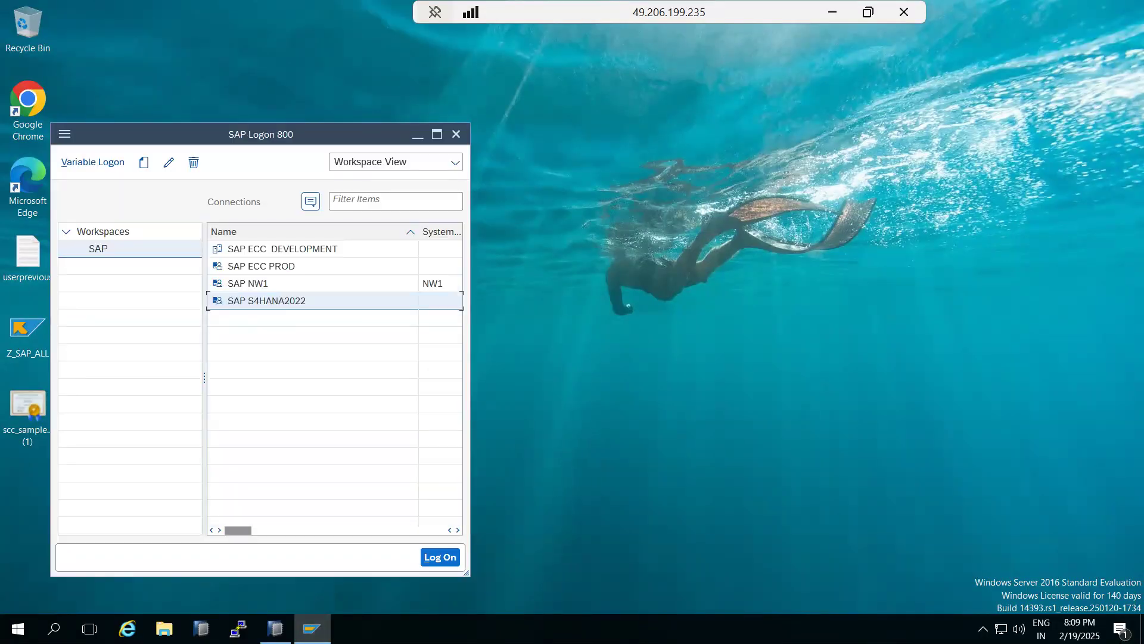
{"action": "left_click", "coordinate": [456, 133]}
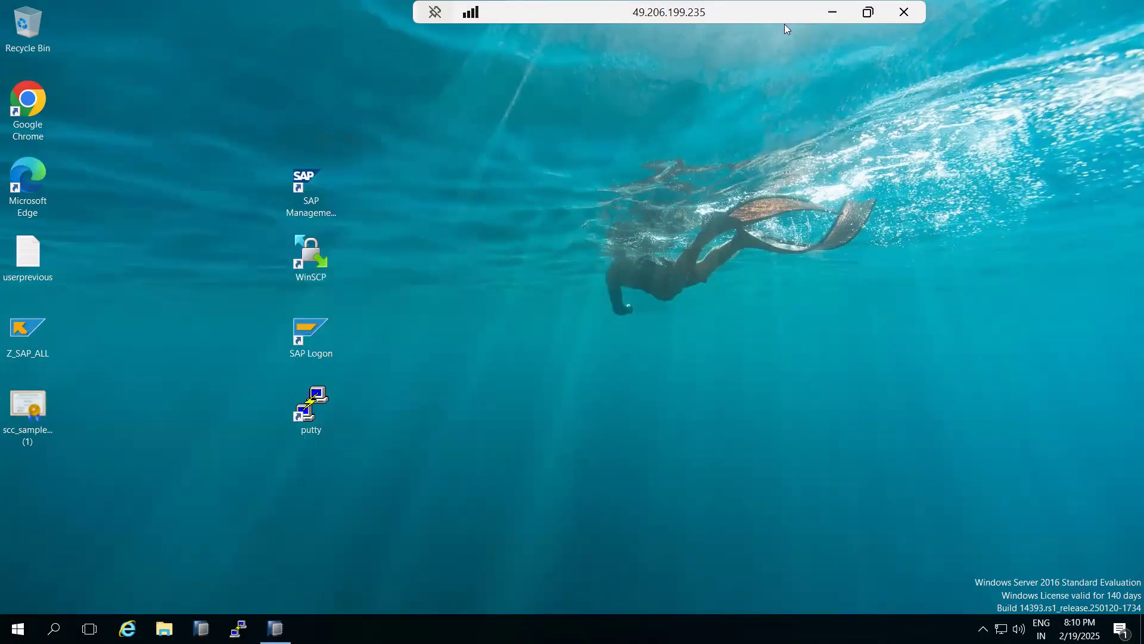
{"action": "left_click", "coordinate": [835, 13]}
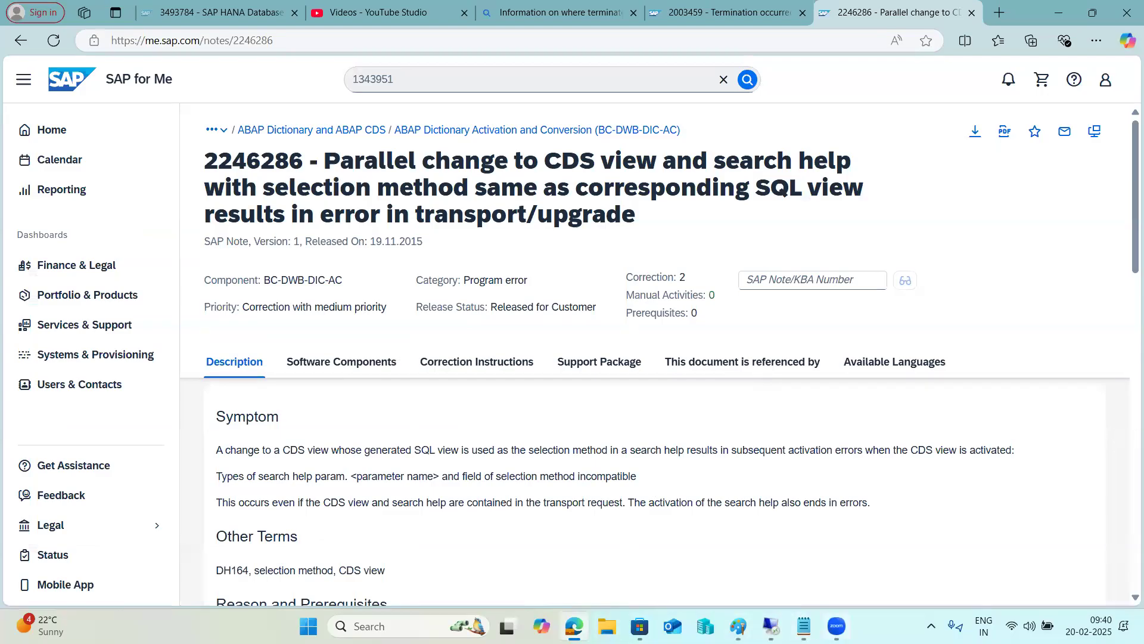
{"action": "double_click", "coordinate": [829, 554]}
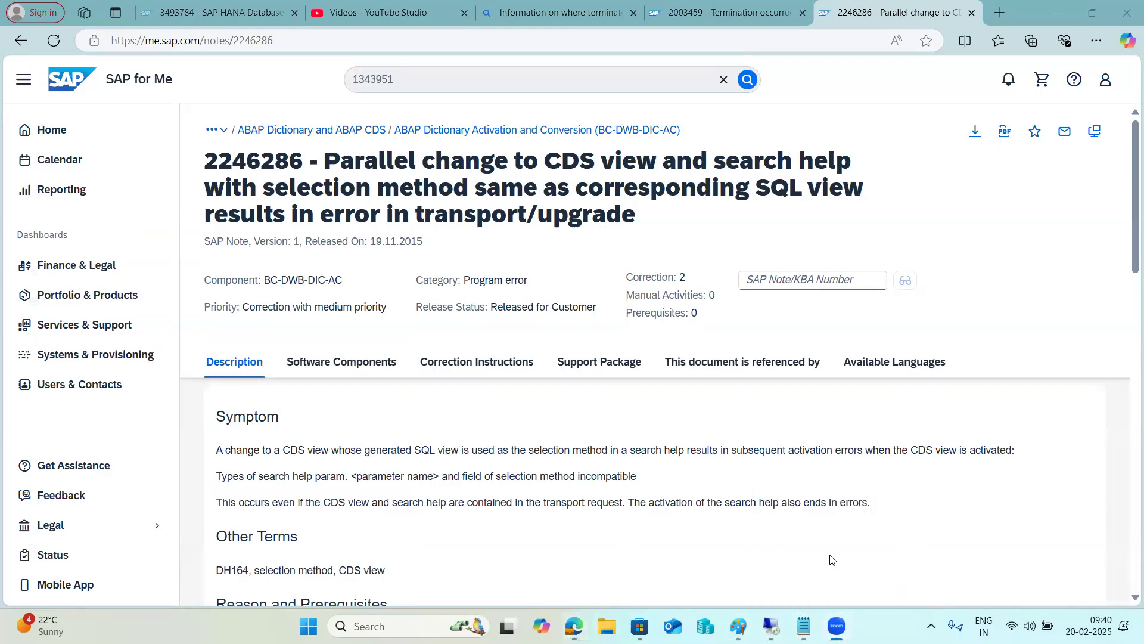